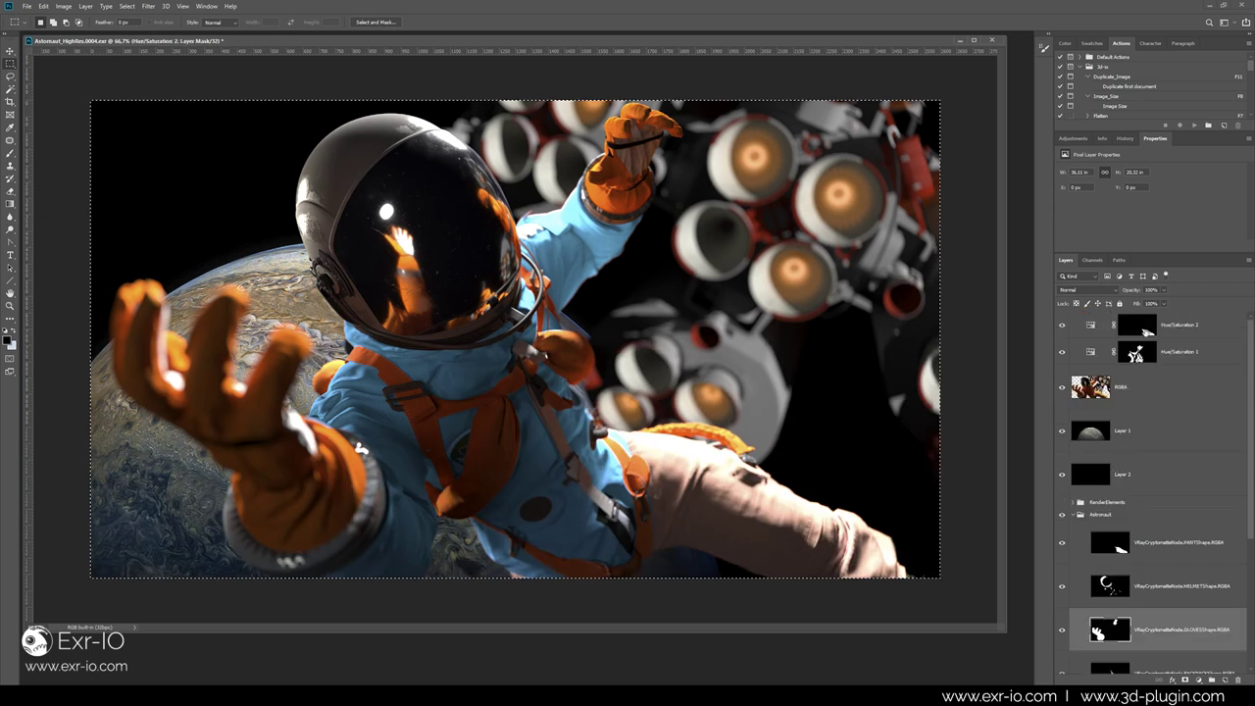
# Add a Hue/Saturation adjustment layer above the Hue/Saturation 2 layer and shift its hue.
pyautogui.click(1147, 331)
pyautogui.click(1199, 679)
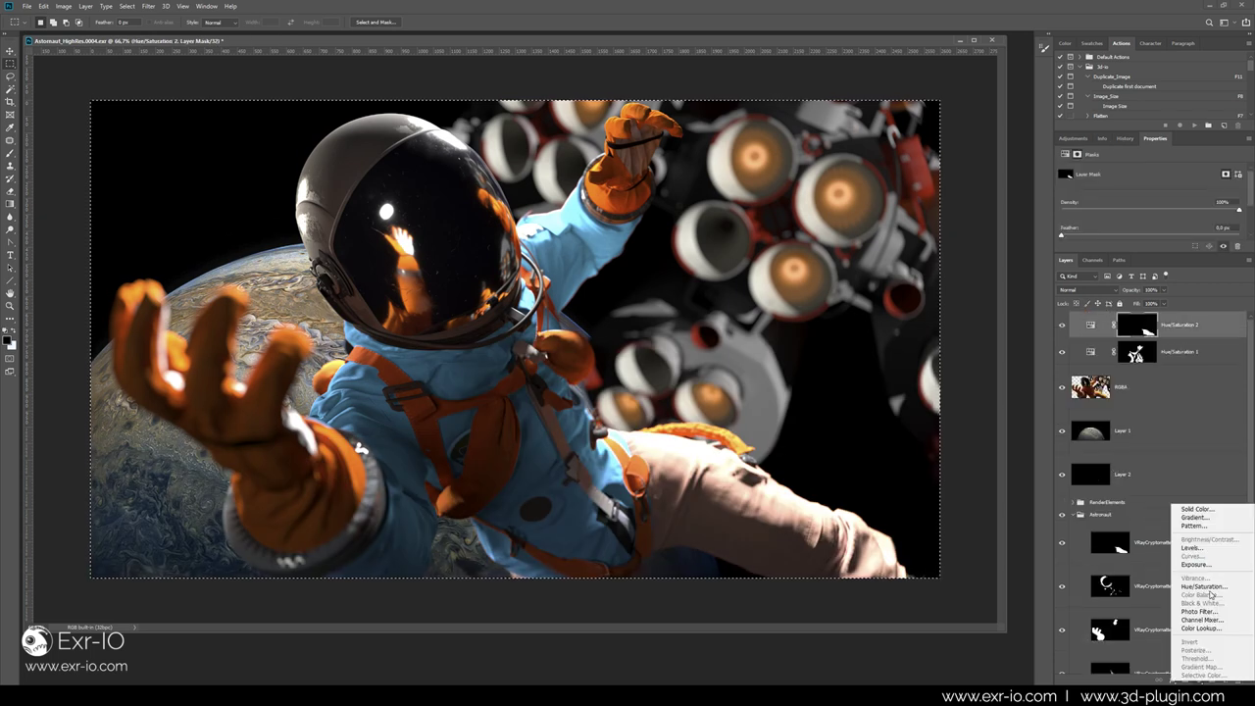
pyautogui.click(1206, 587)
pyautogui.moveTo(1151, 209); pyautogui.dragTo(1187, 216)
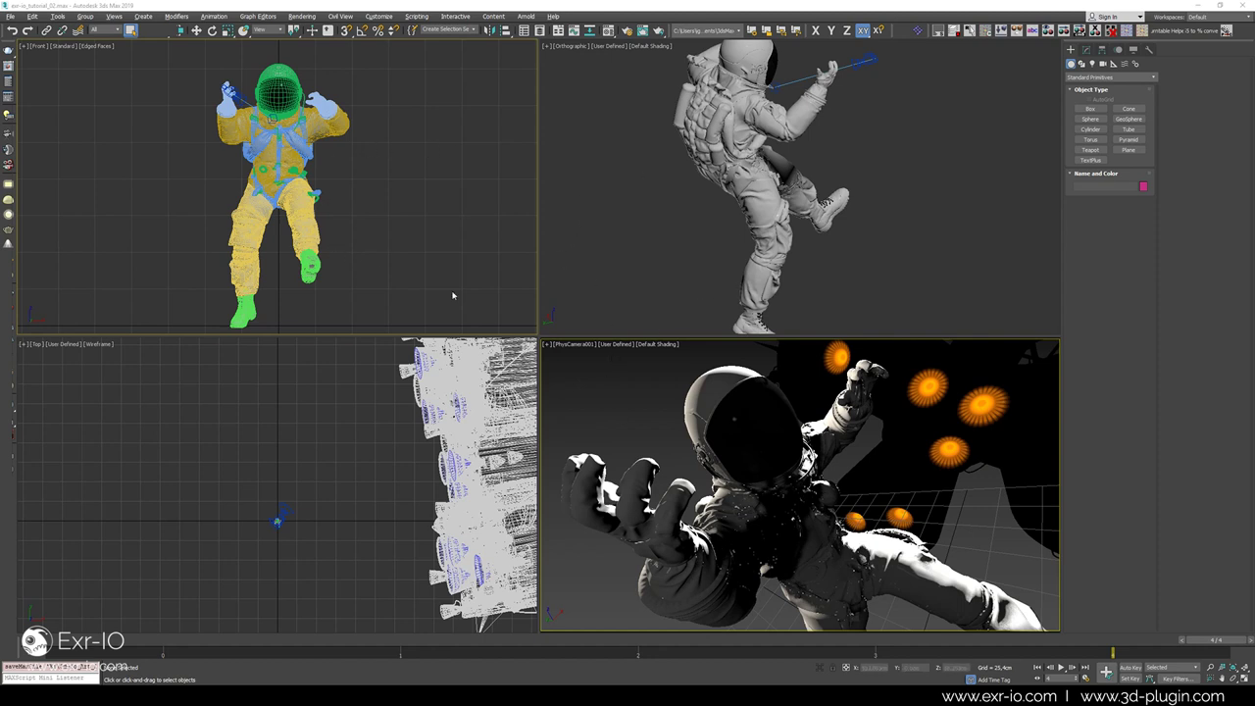
# In 3ds Max, show the scene and layer explorers and select the Astronaut layer, followed by the Rocket layer.
pyautogui.click(523, 31)
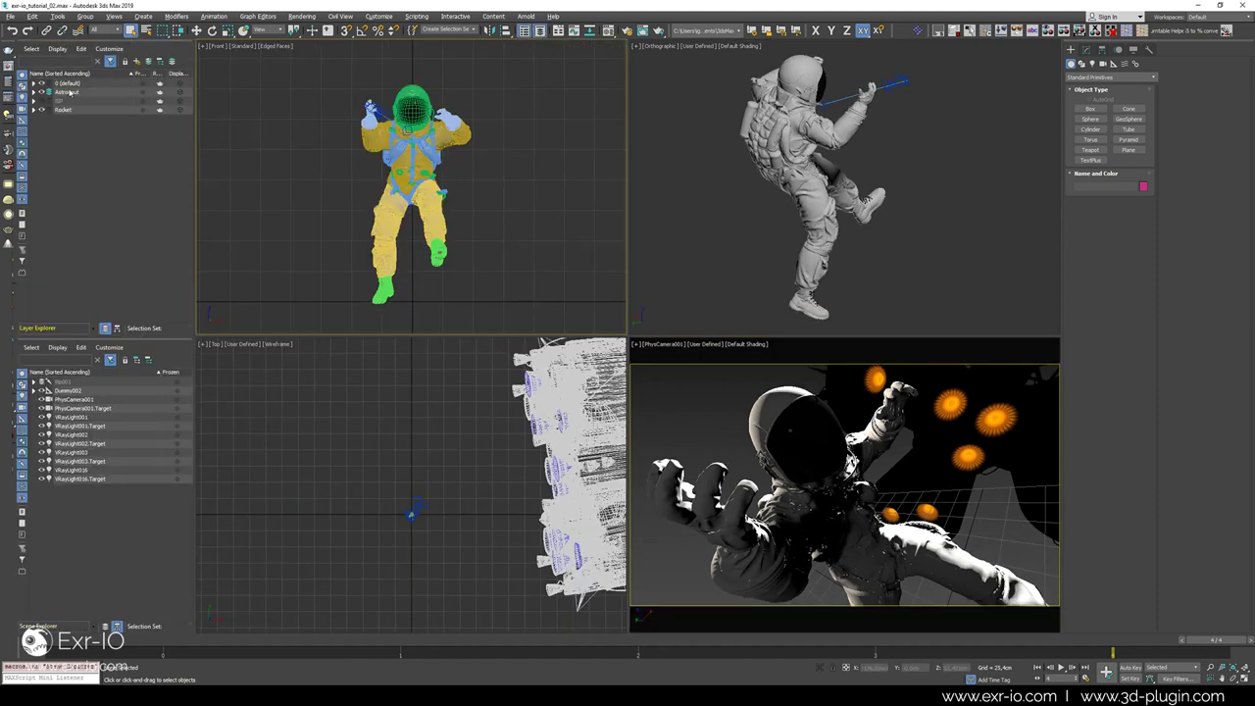
pyautogui.click(70, 93)
pyautogui.click(67, 112)
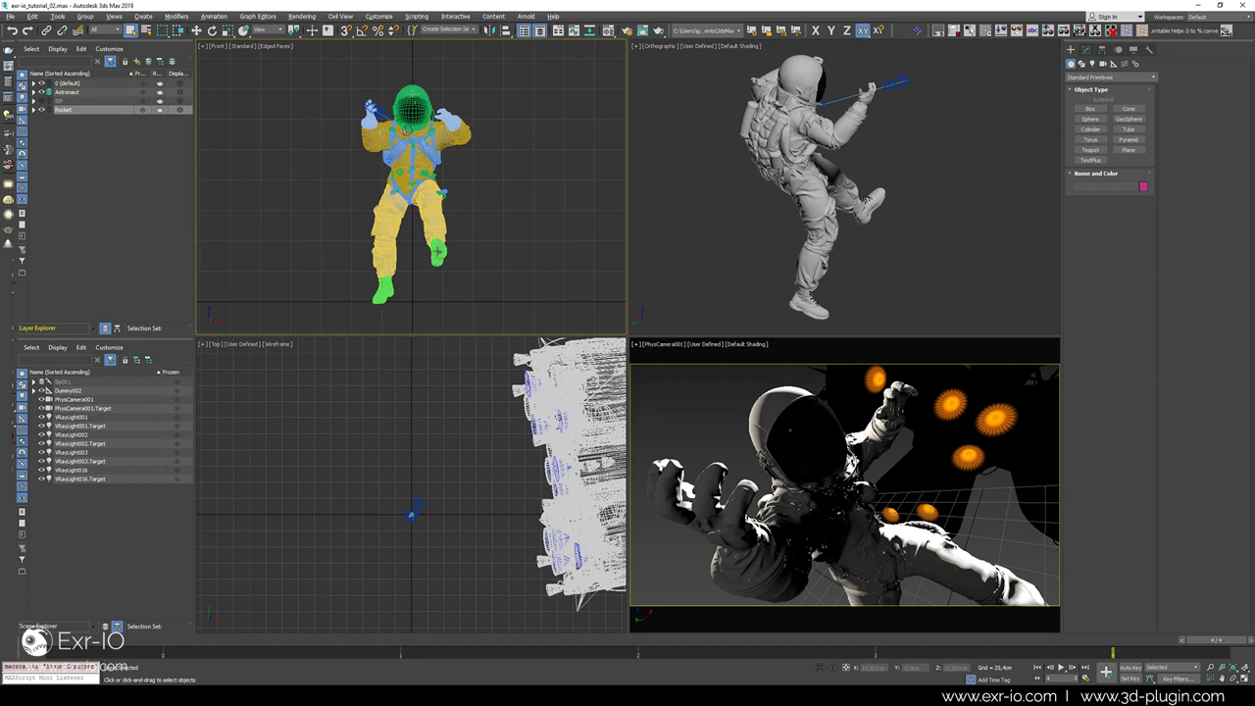
# Render the scene, view the result in the RGB color channel, and close the V-Ray frame buffer.
pyautogui.hotkey('shift', 'q')
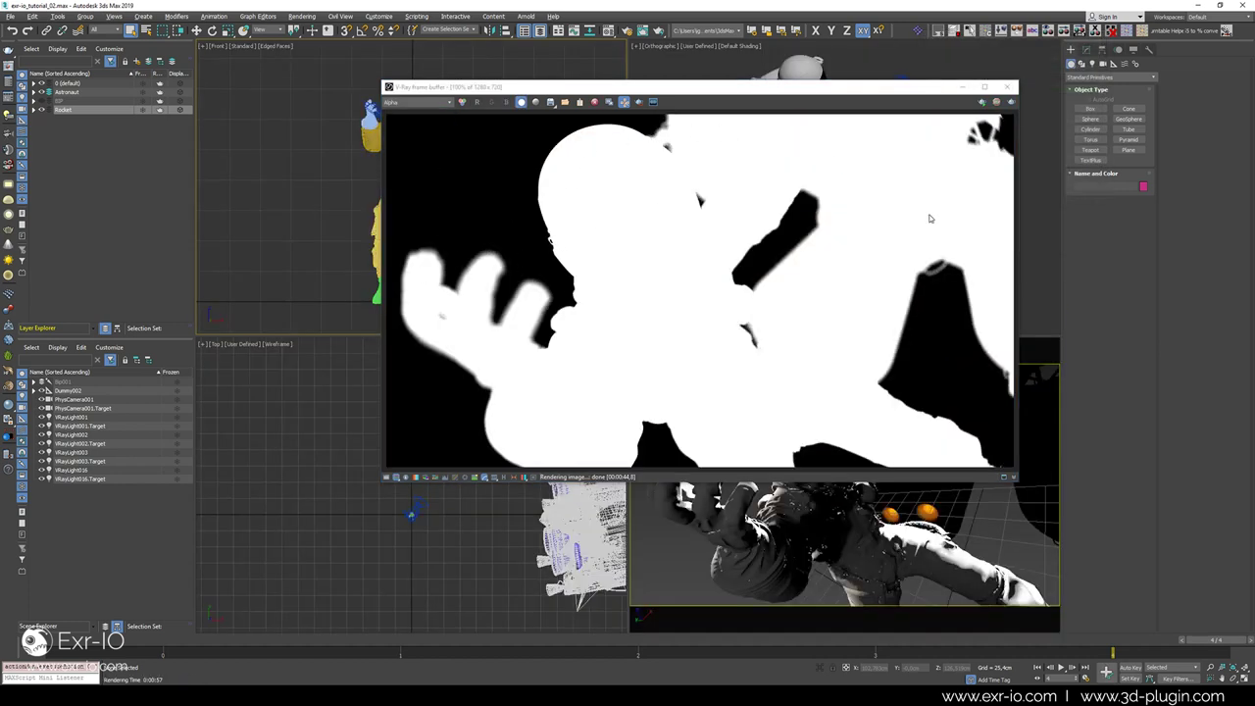
pyautogui.click(421, 103)
pyautogui.click(421, 112)
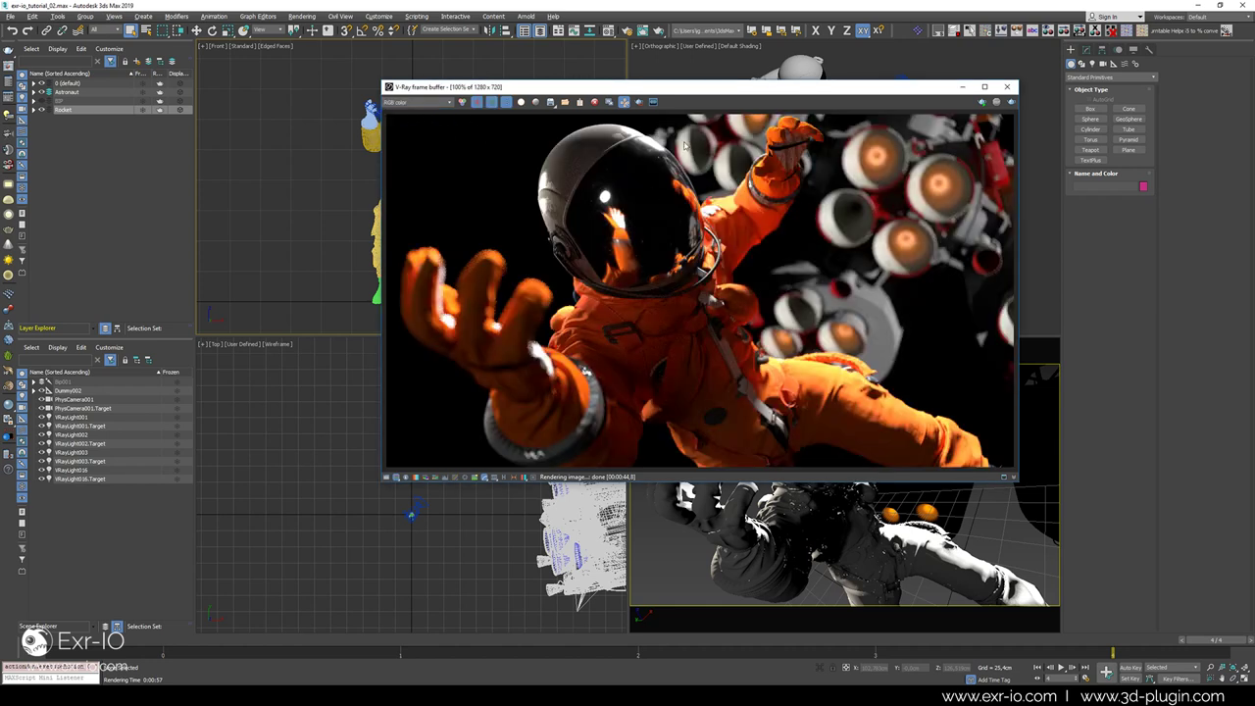
pyautogui.click(1005, 88)
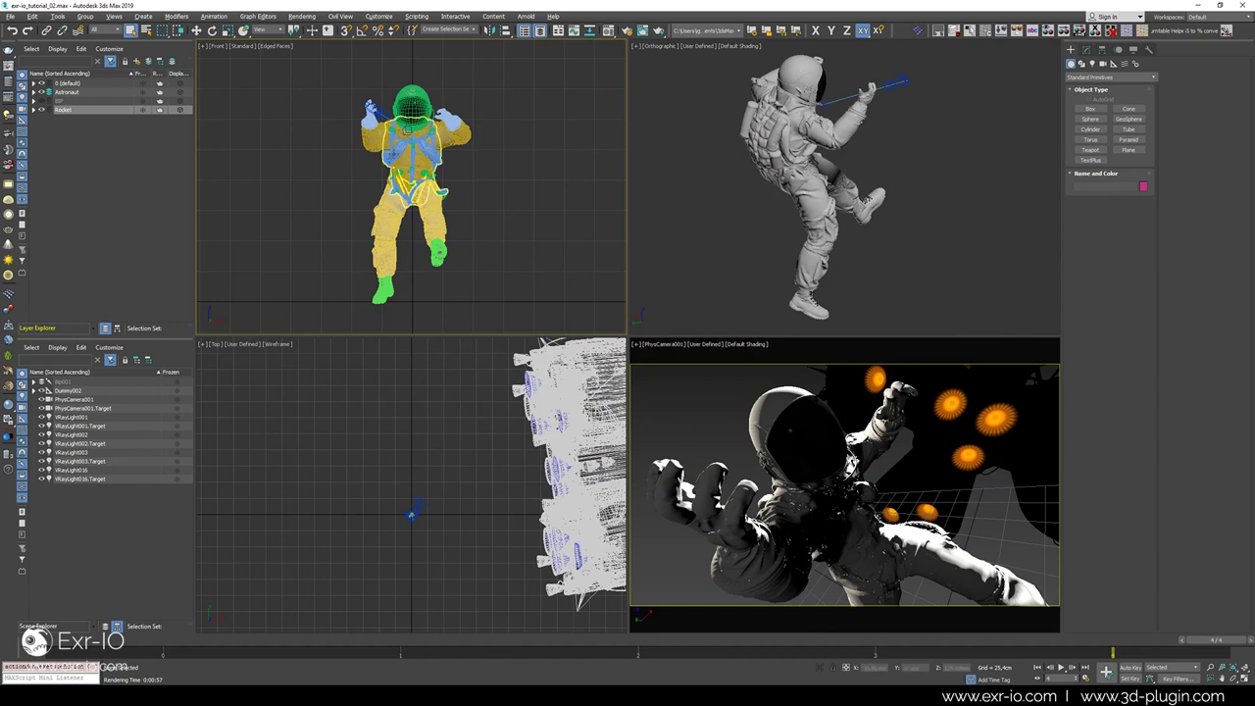
# Examine how the astronaut is split into named objects by selecting its pants, torso, socket, helmet, gloves, glass and backpack shapes.
pyautogui.scroll(4, 411, 147)
pyautogui.click(288, 65)
pyautogui.click(345, 153)
pyautogui.click(347, 274)
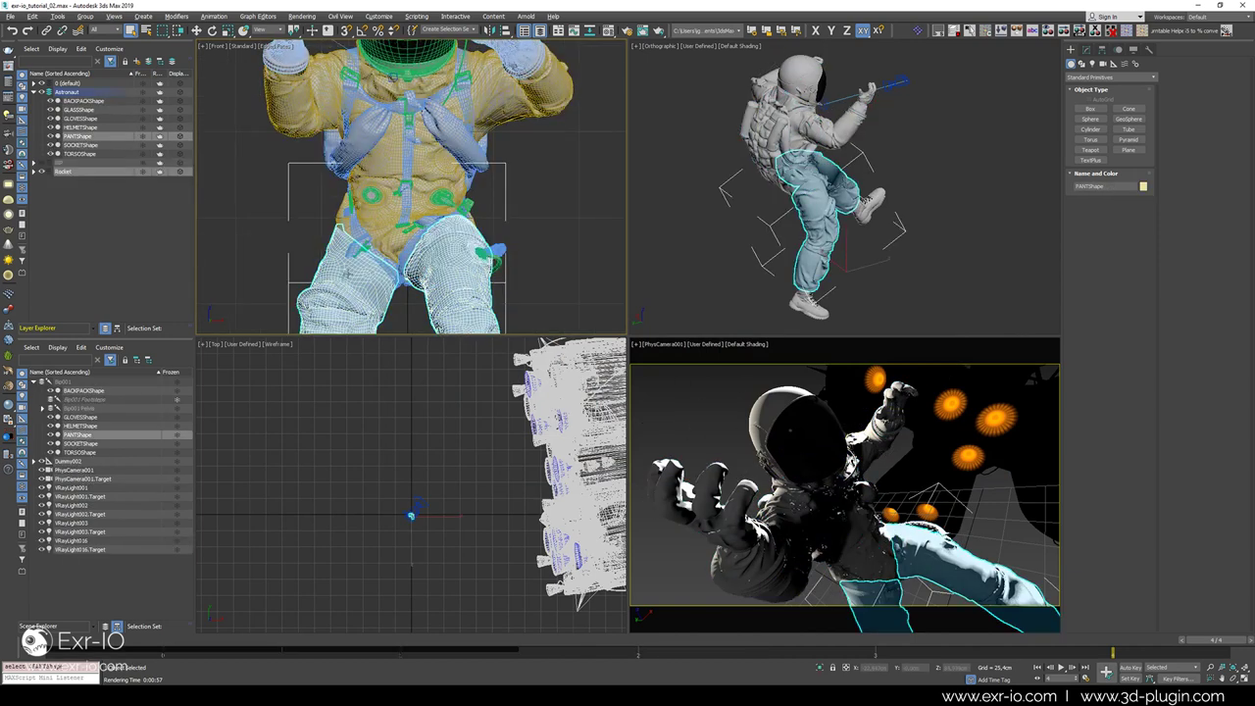
pyautogui.click(90, 155)
pyautogui.click(90, 146)
pyautogui.click(89, 138)
pyautogui.click(89, 127)
pyautogui.click(88, 118)
pyautogui.click(89, 110)
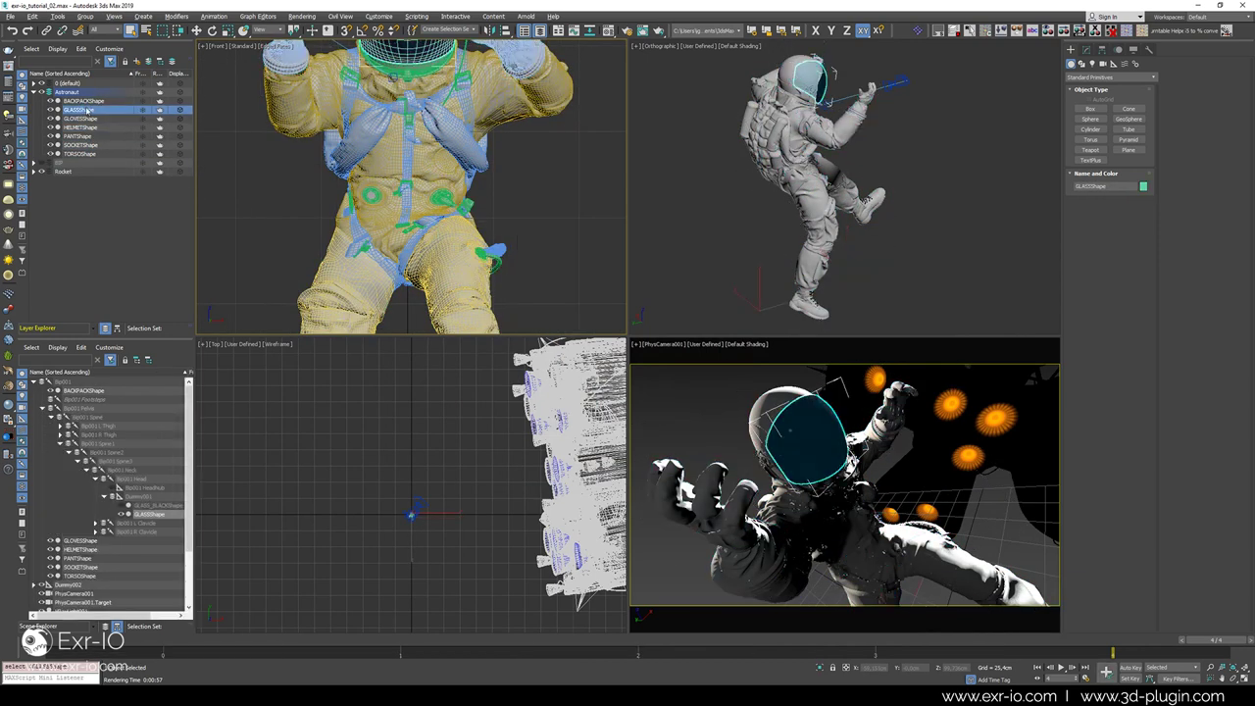
pyautogui.click(88, 102)
# Inspect individual objects in the Rocket layer, collapse the Rocket and Astronaut layers, and clear the selection.
pyautogui.click(33, 172)
pyautogui.click(80, 198)
pyautogui.click(80, 216)
pyautogui.click(33, 172)
pyautogui.click(34, 92)
pyautogui.click(550, 201)
pyautogui.scroll(-5, 514, 204)
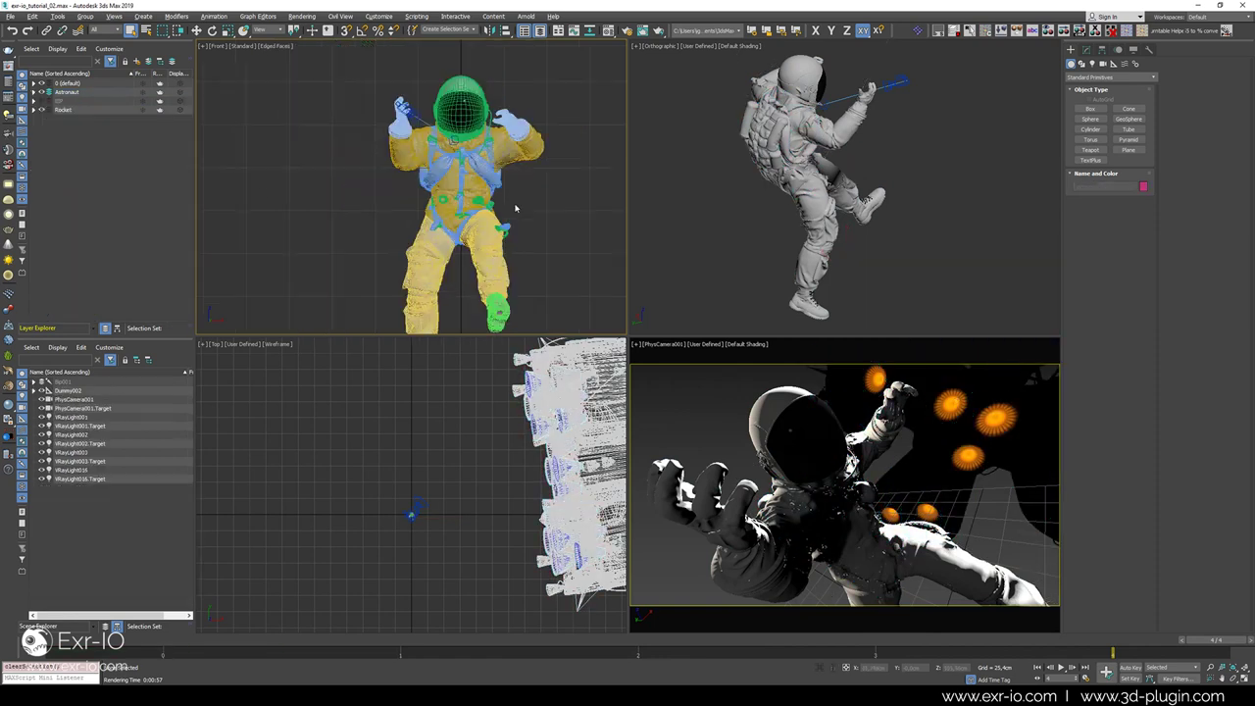
# Add a VRayCryptomatte render element in the render setup and choose Node name as its ID type.
pyautogui.click(627, 31)
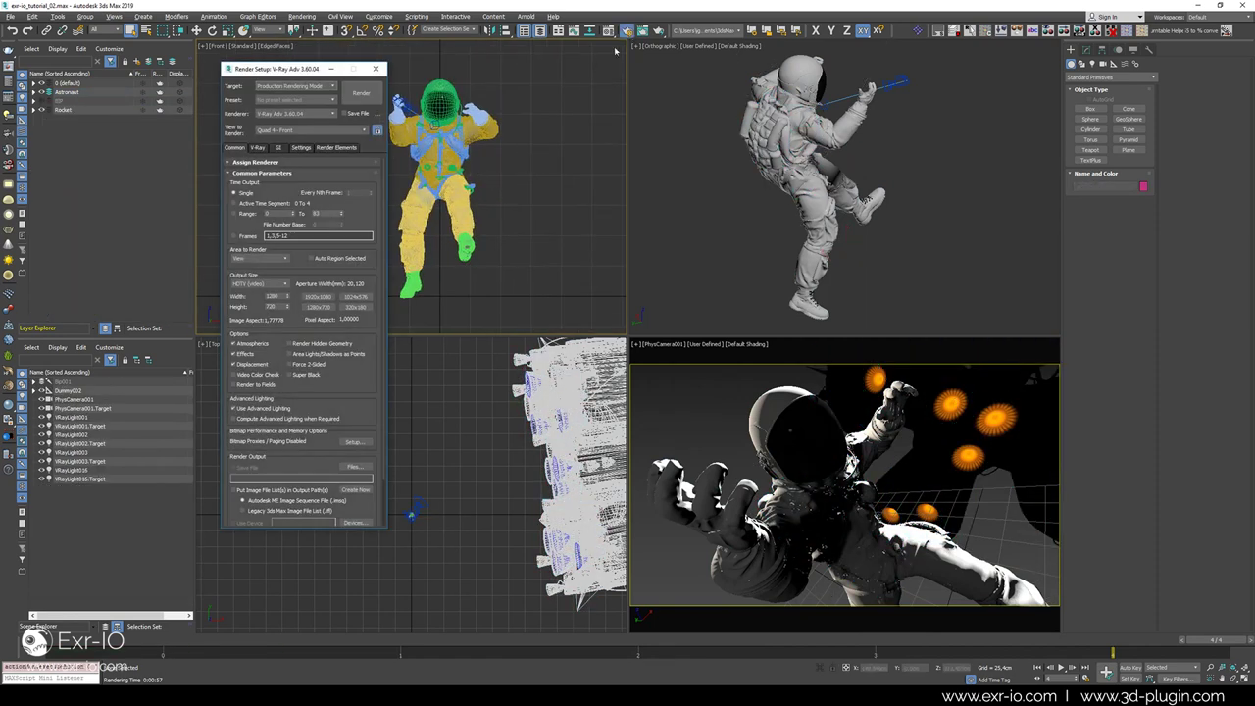
pyautogui.click(337, 147)
pyautogui.click(238, 185)
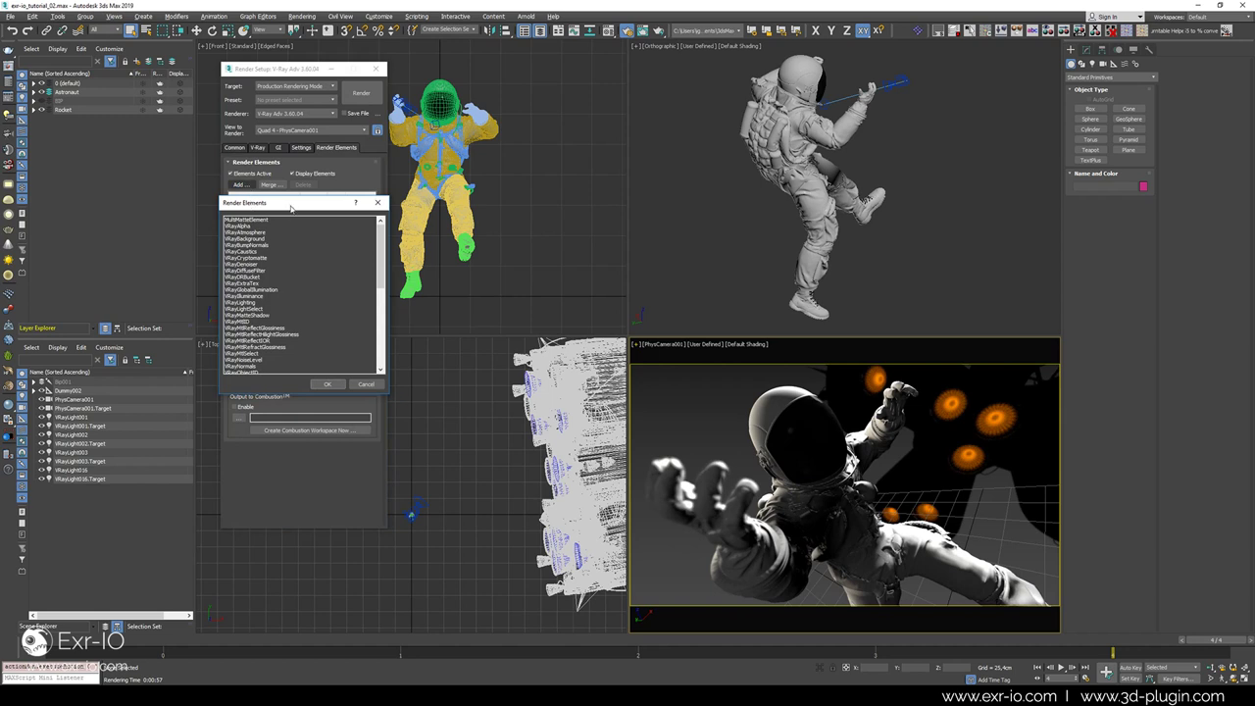
pyautogui.click(267, 258)
pyautogui.click(328, 384)
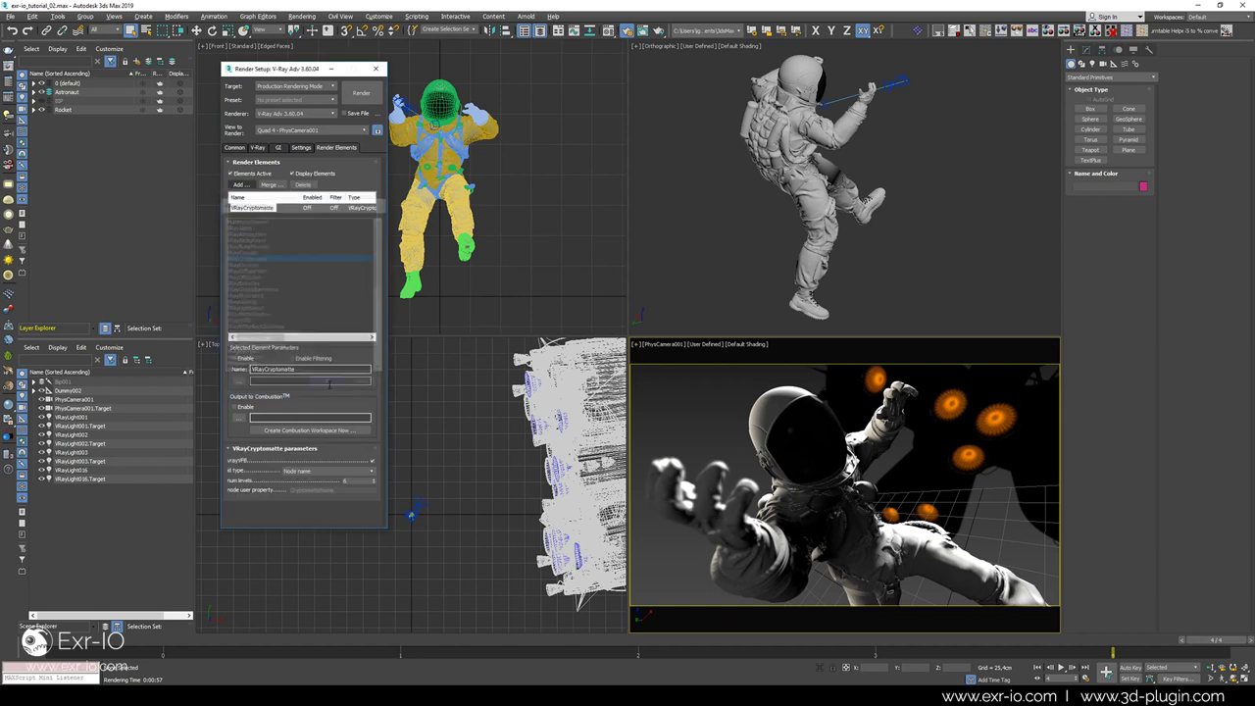
pyautogui.click(370, 472)
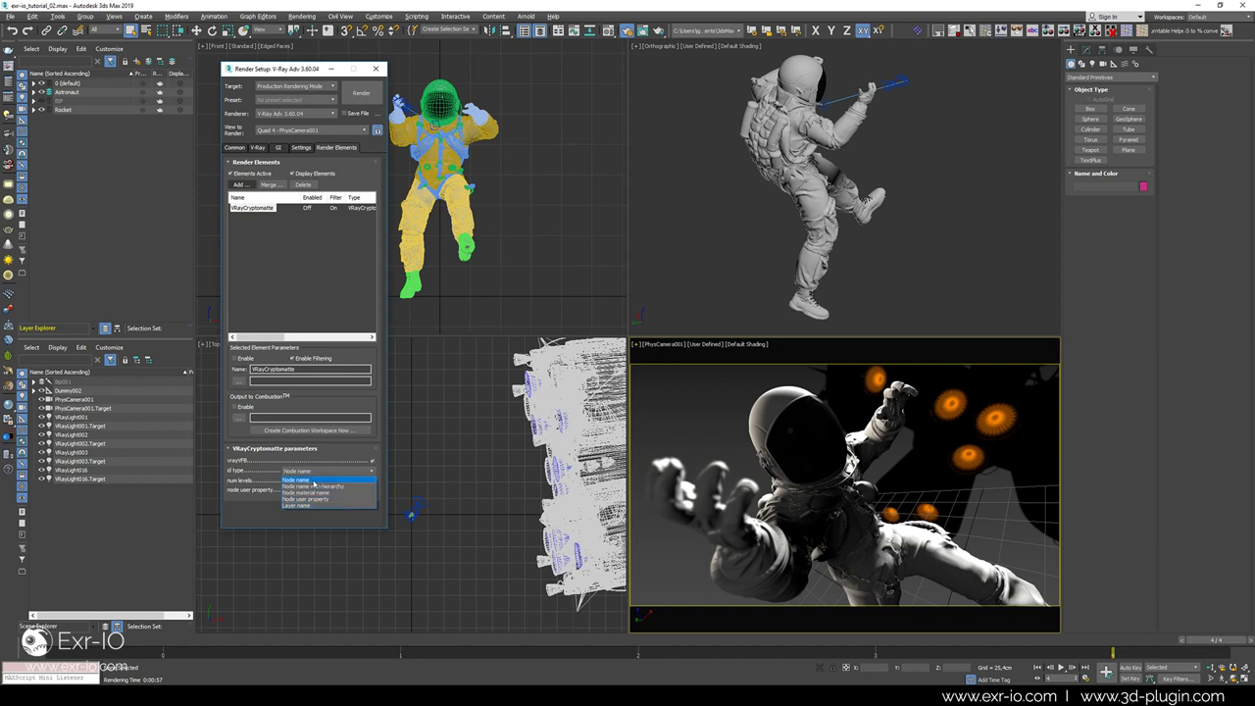
pyautogui.click(311, 482)
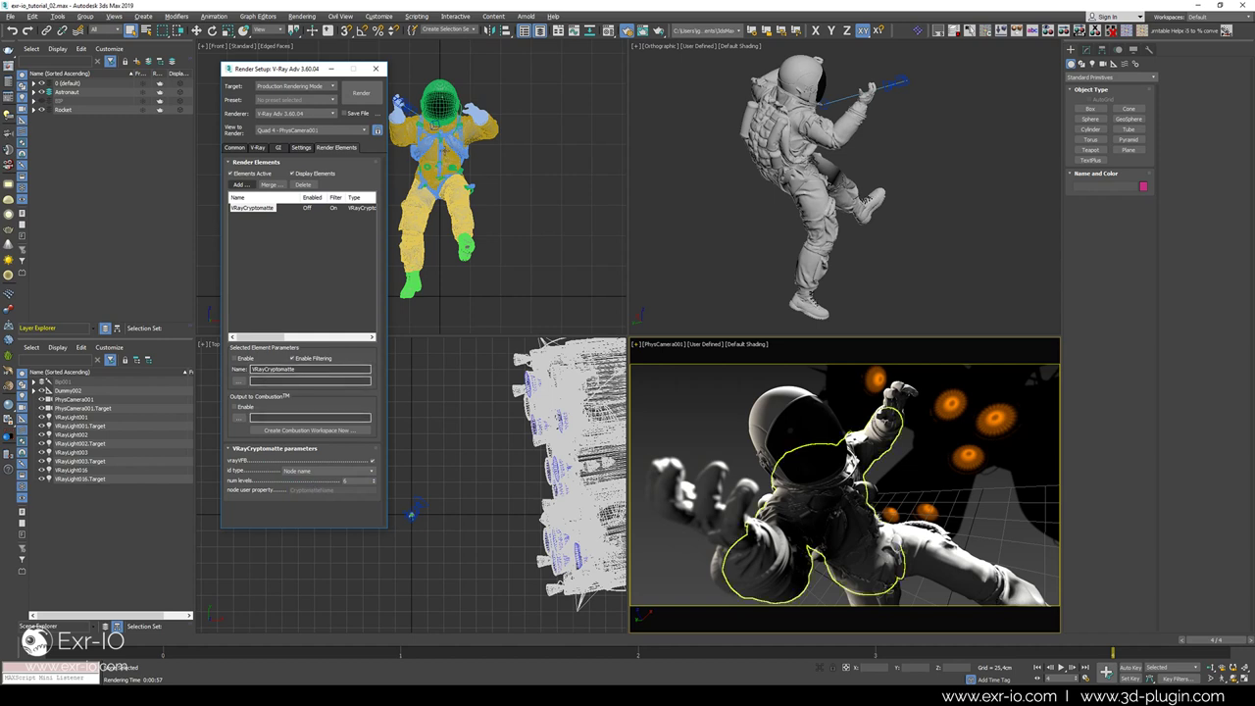
# Pick separate parts of the astronaut in the front view to check the individual nodes, and clear the selection.
pyautogui.click(449, 157)
pyautogui.click(454, 196)
pyautogui.click(441, 106)
pyautogui.click(529, 128)
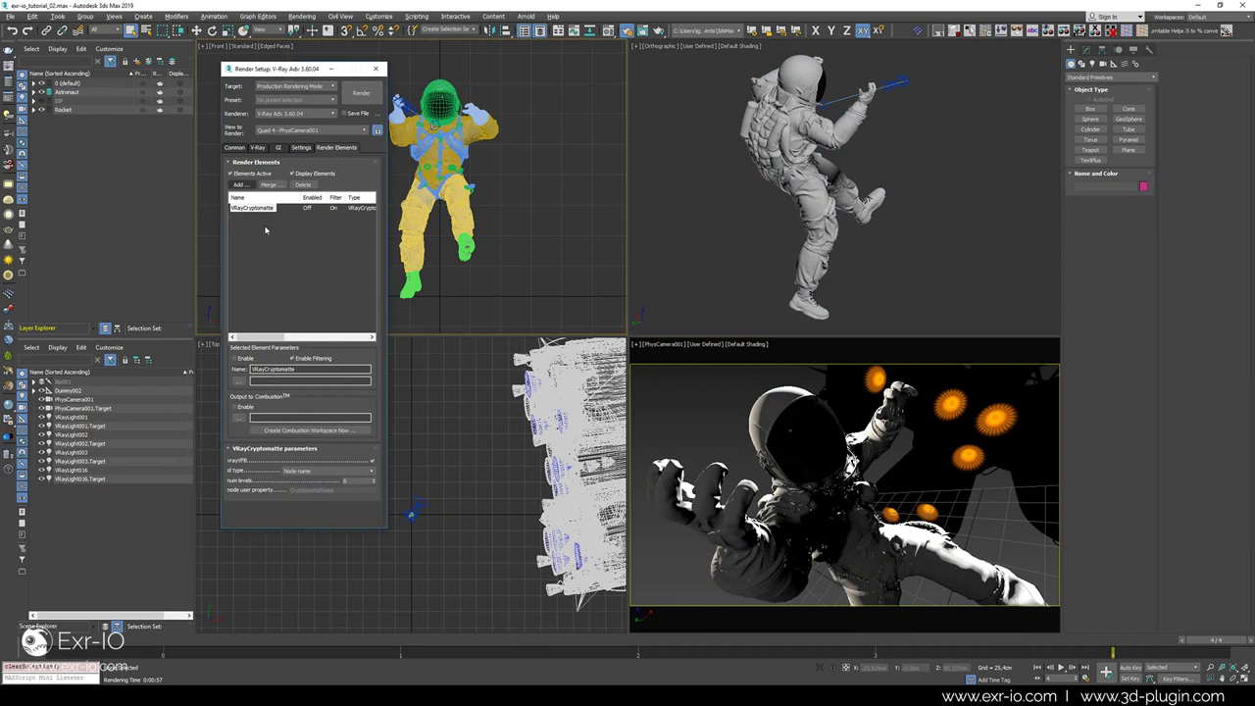
# Add the VRayGlobalIllumination, VRayLighting, VRayReflection and VRaySpecular render elements.
pyautogui.click(240, 184)
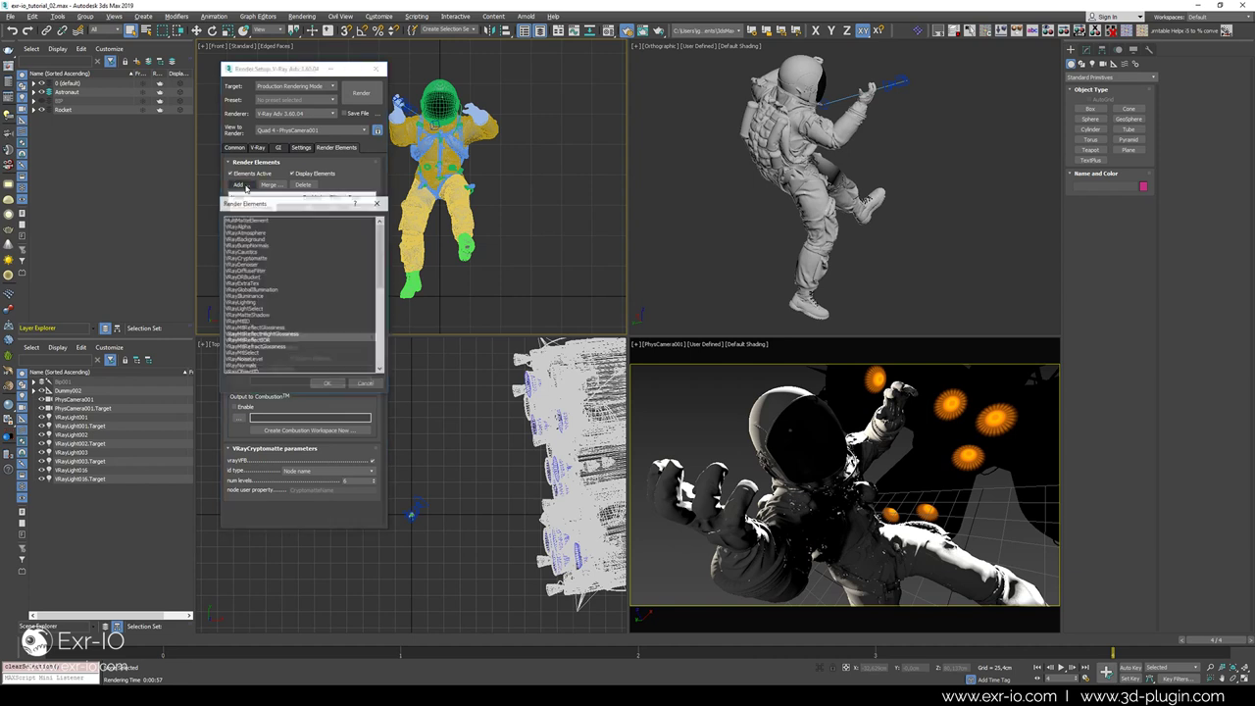
pyautogui.click(266, 290)
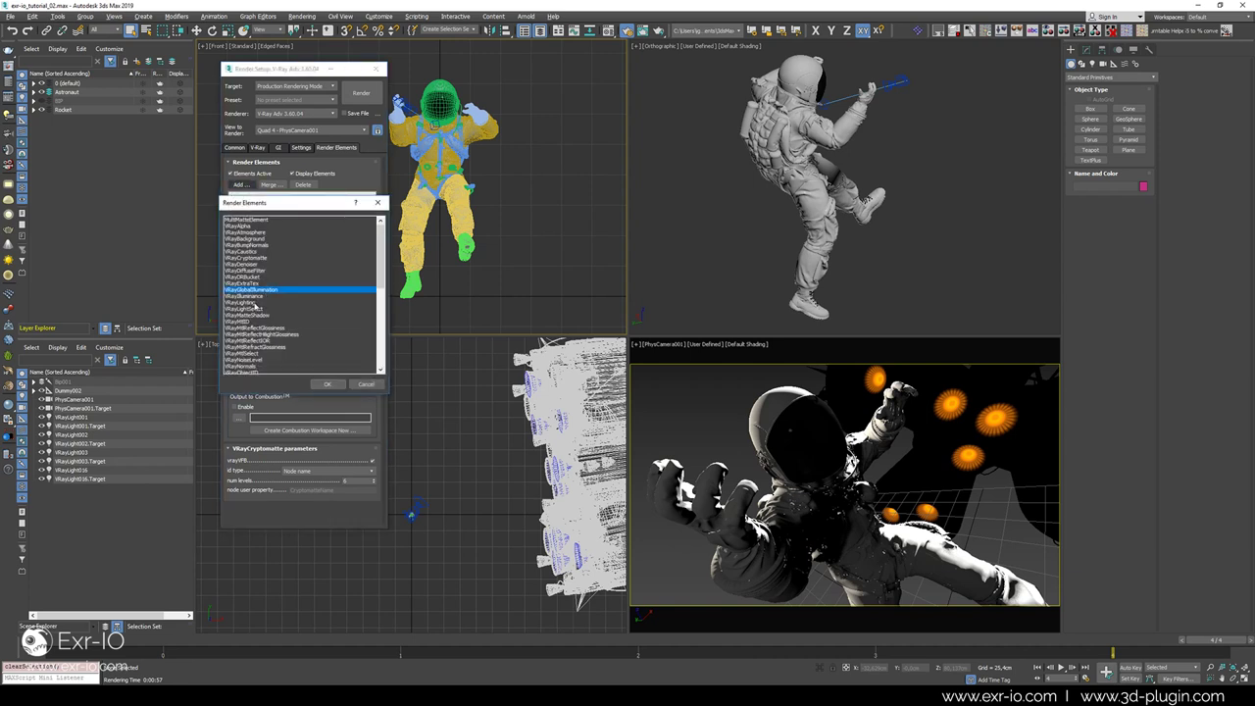
pyautogui.keyDown('shift'); pyautogui.click(257, 303); pyautogui.keyUp('shift')
pyautogui.scroll(-1, 291, 314)
pyautogui.scroll(-7, 291, 314)
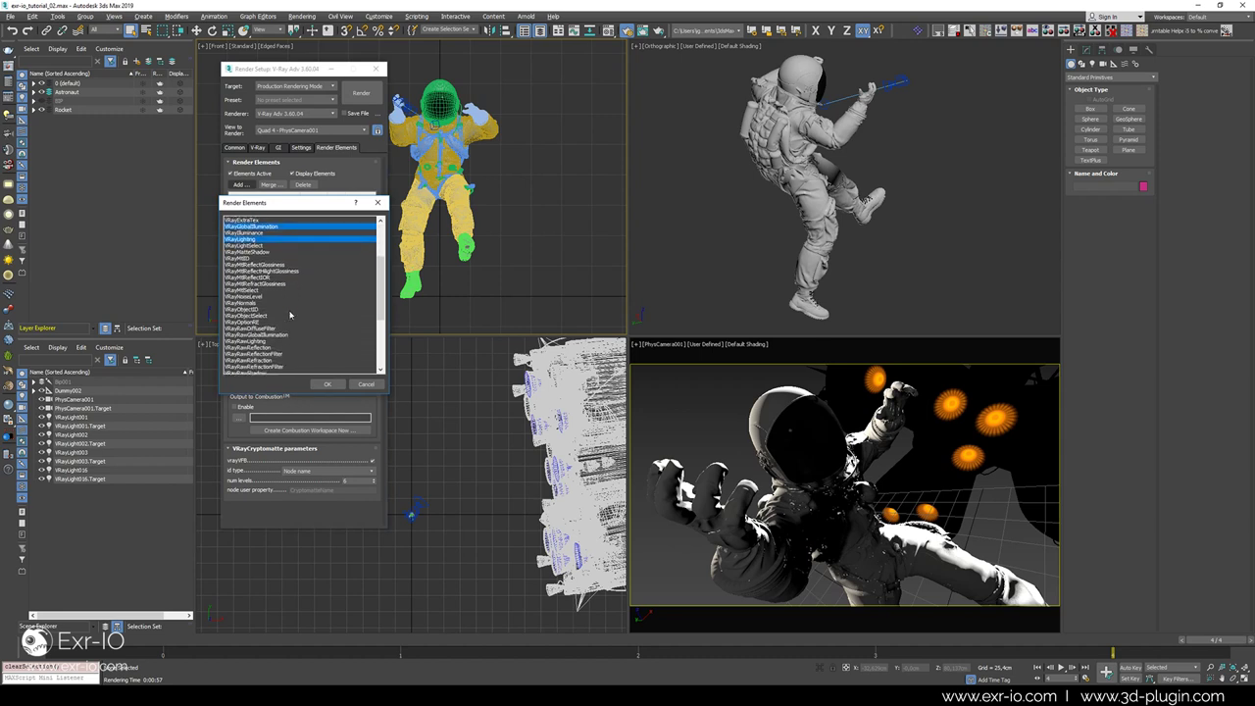
pyautogui.scroll(-2, 290, 315)
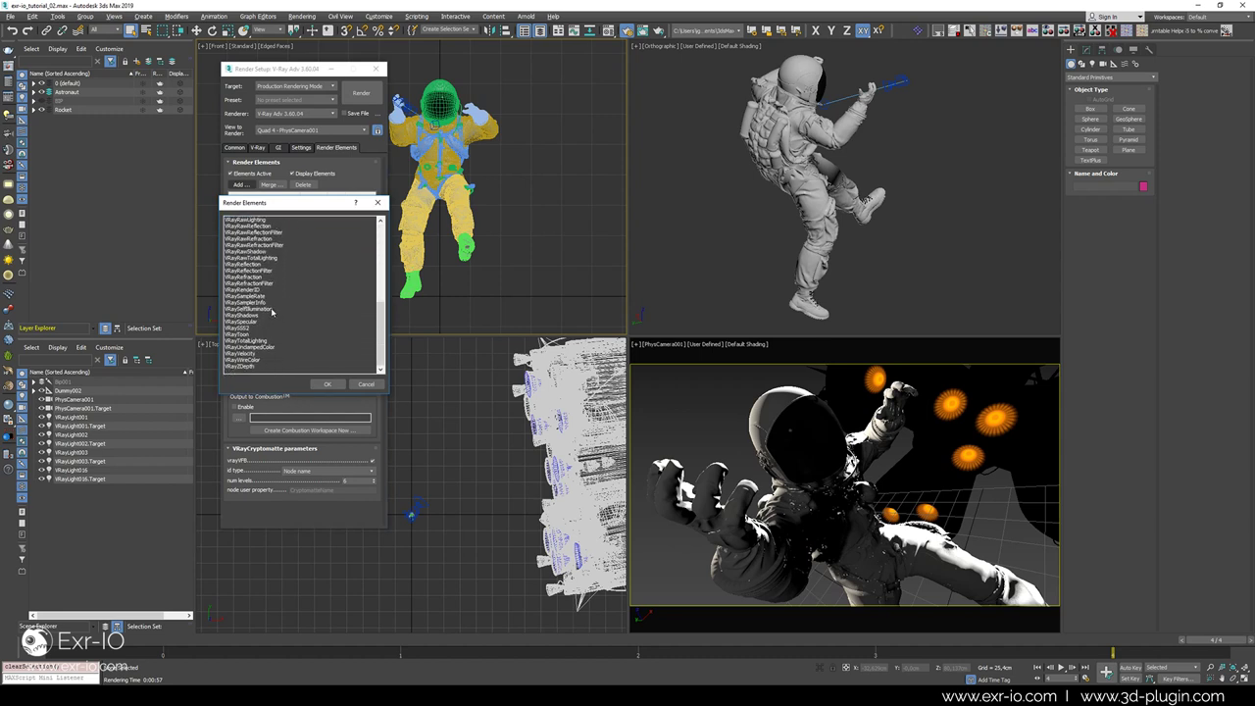
pyautogui.click(251, 266)
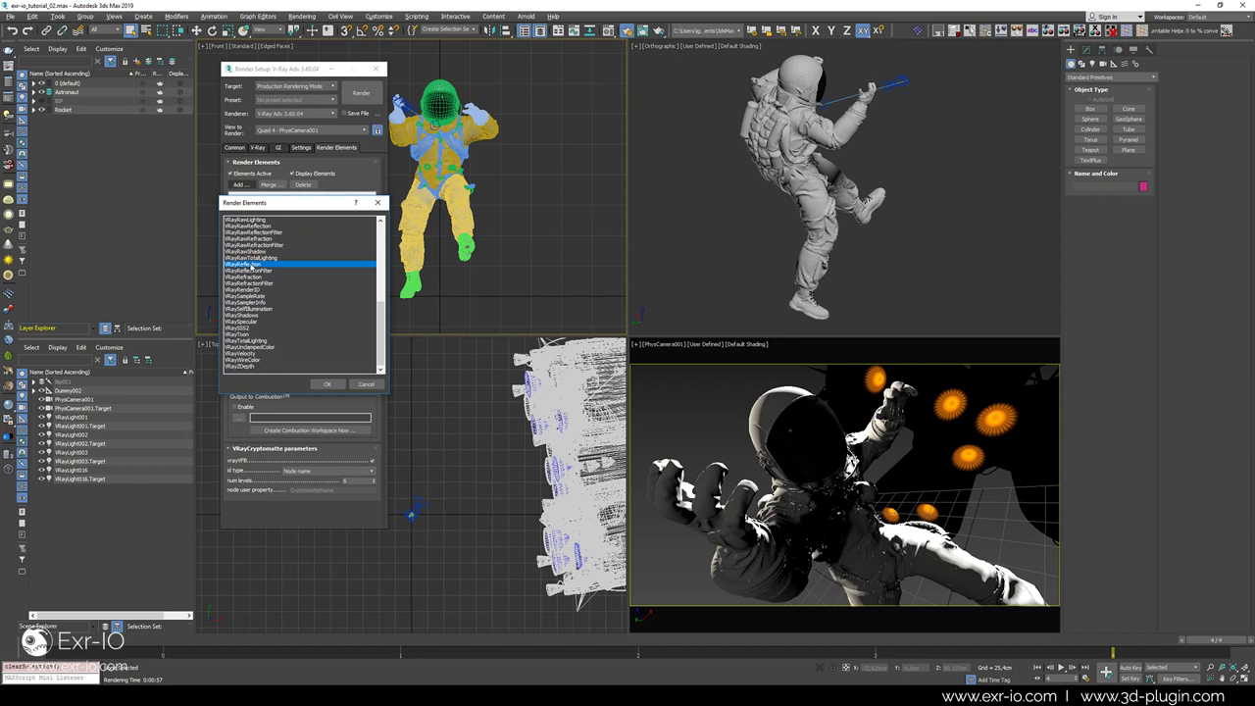
pyautogui.keyDown('ctrl'); pyautogui.click(253, 322); pyautogui.keyUp('ctrl')
pyautogui.scroll(9, 297, 316)
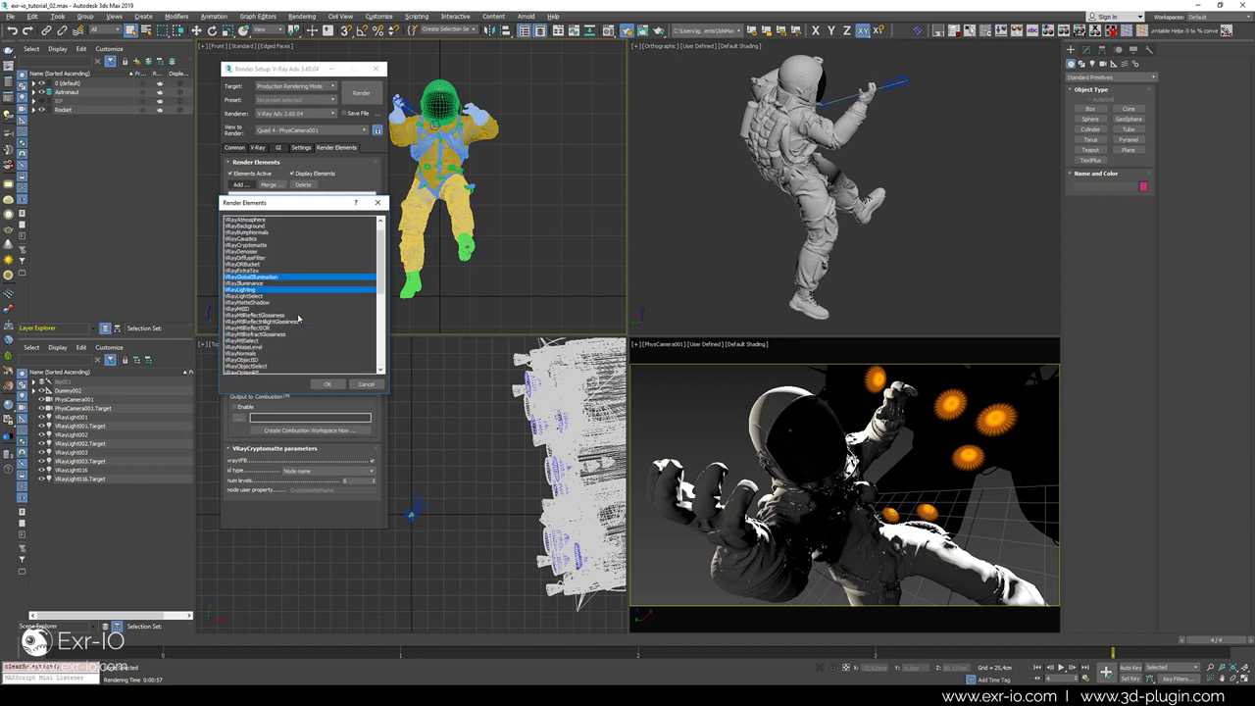
pyautogui.click(328, 383)
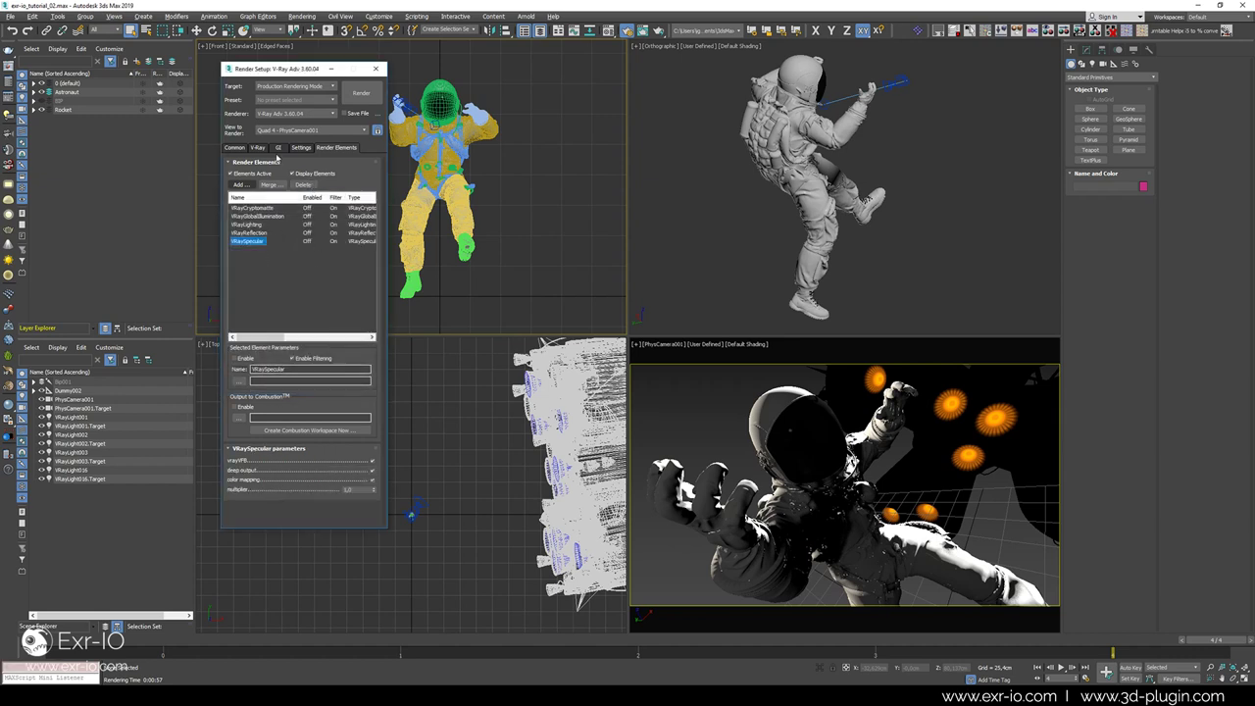
# Enable V-Ray raw image file output and save it as an OpenEXR file named Astronaut_ in the Exr-Tutorial folder.
pyautogui.click(259, 147)
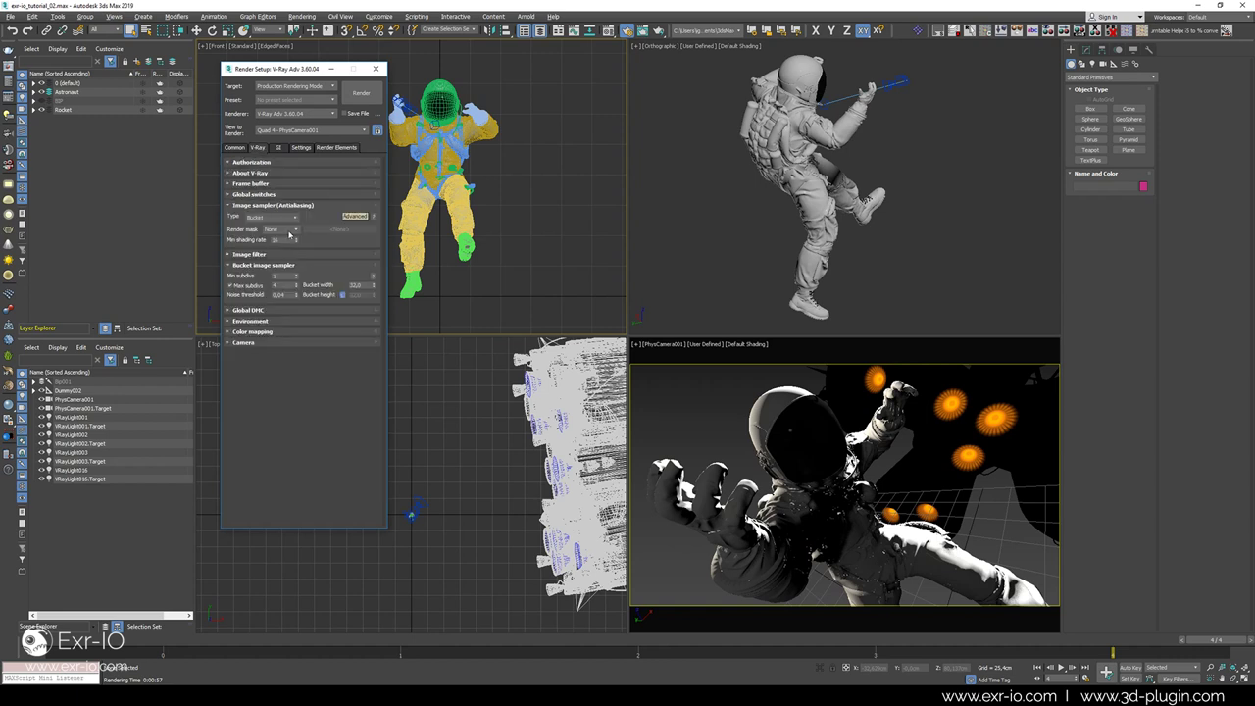
pyautogui.click(251, 184)
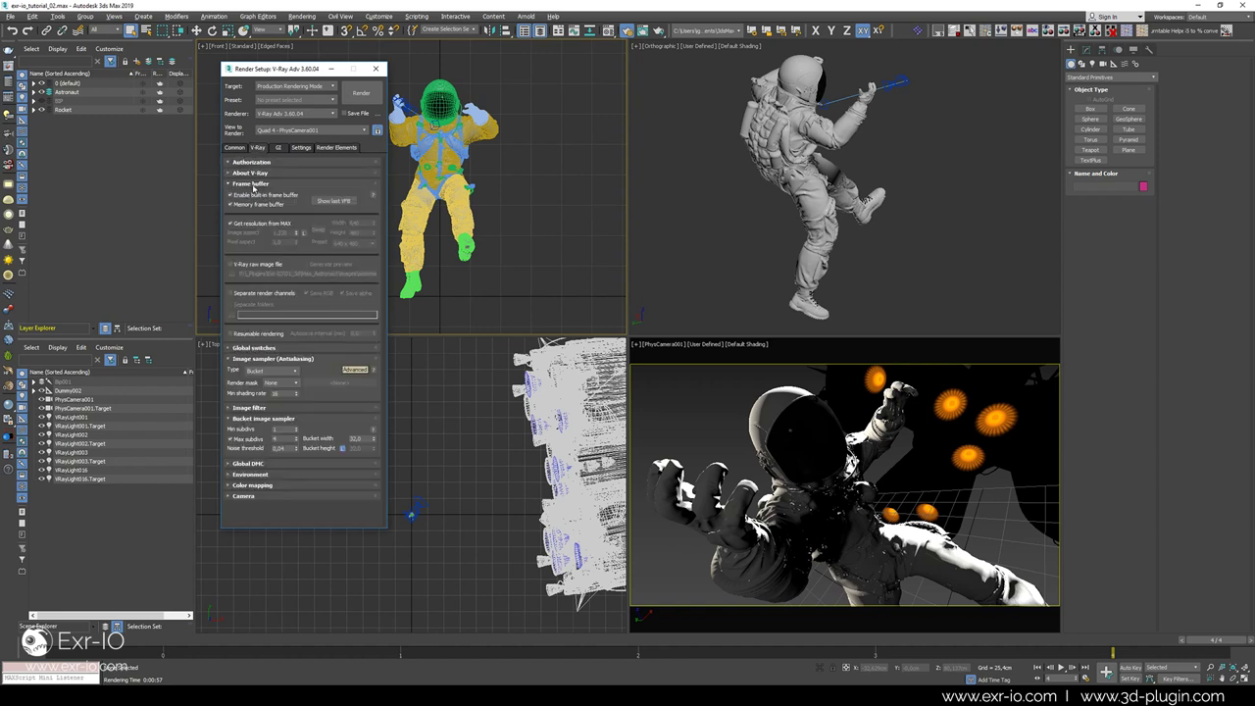
pyautogui.click(233, 264)
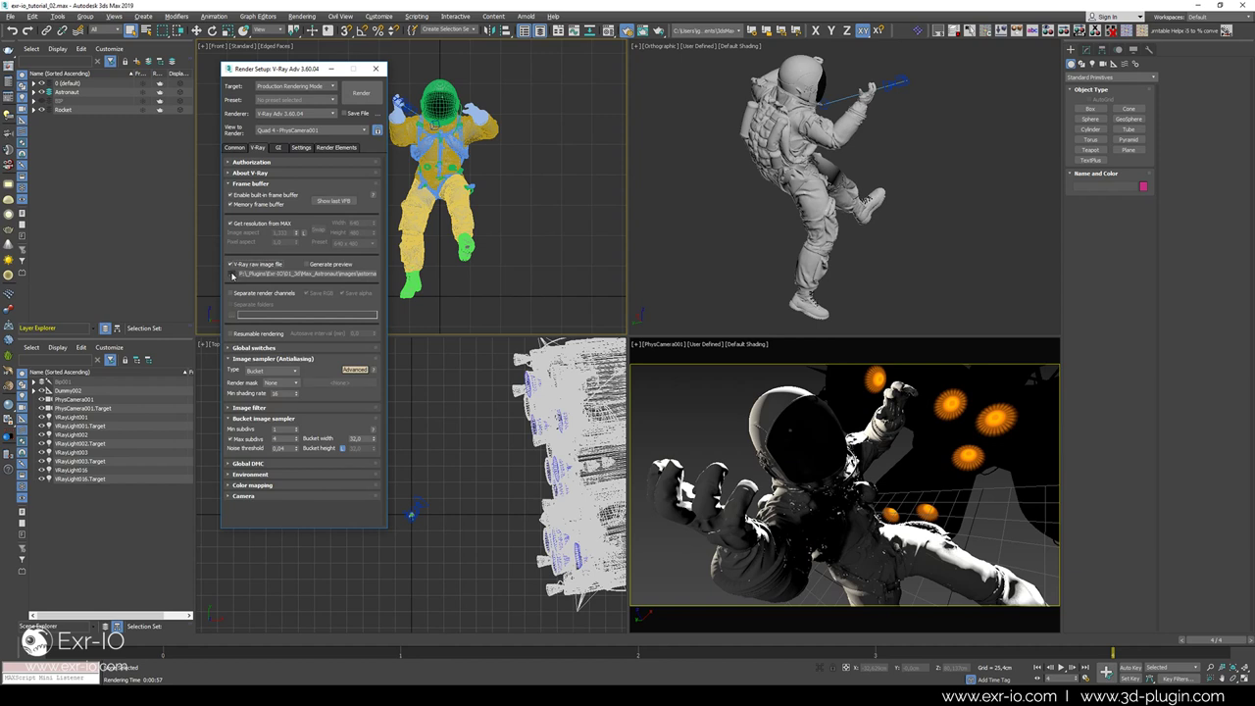
pyautogui.click(233, 275)
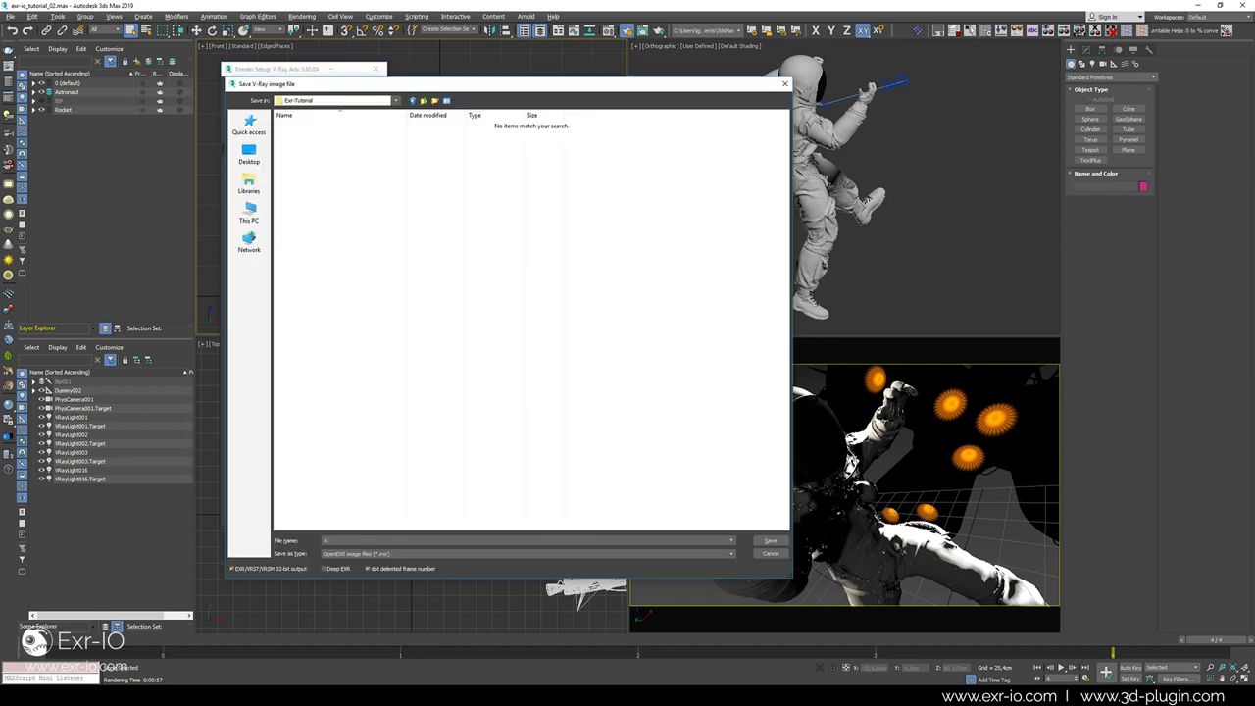
pyautogui.click(335, 555)
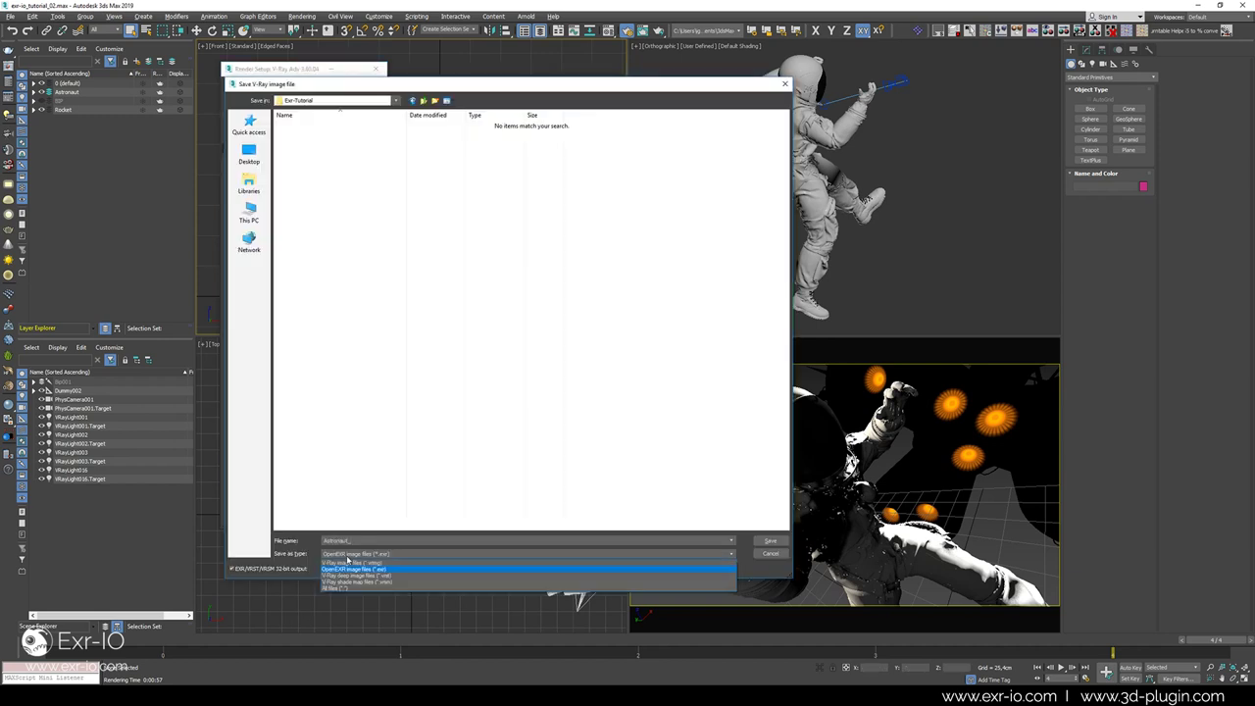
pyautogui.click(405, 569)
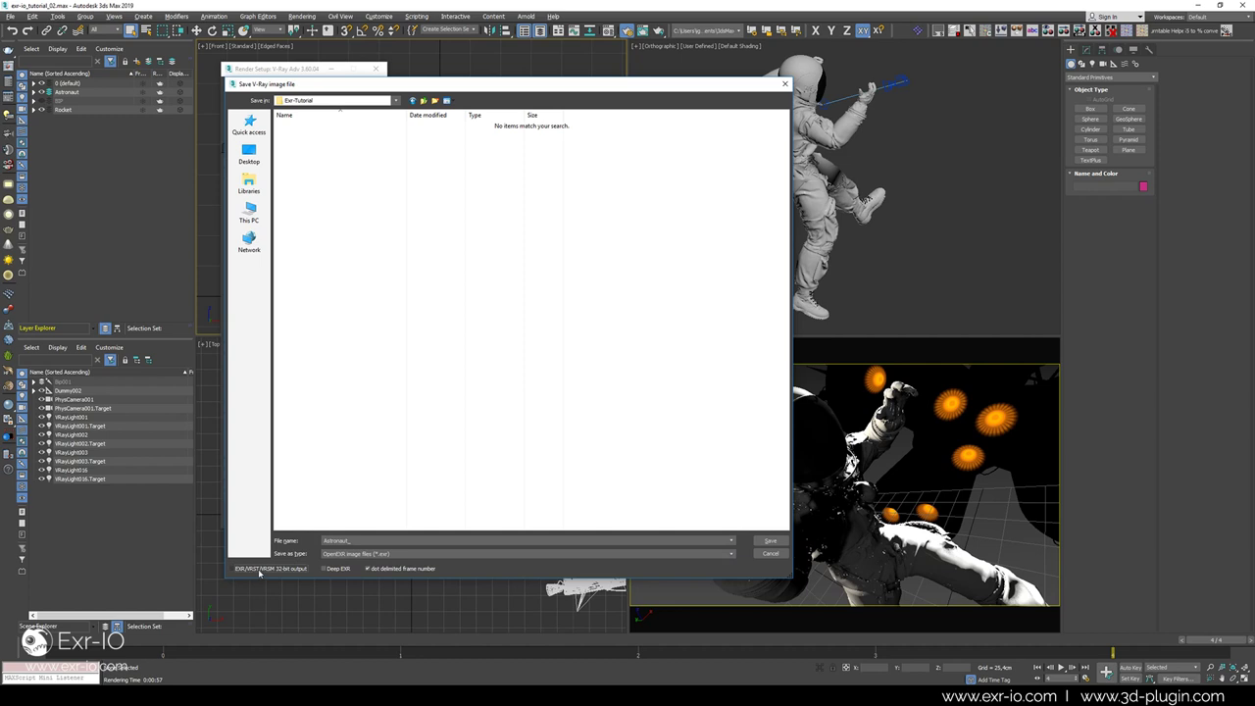
pyautogui.click(770, 540)
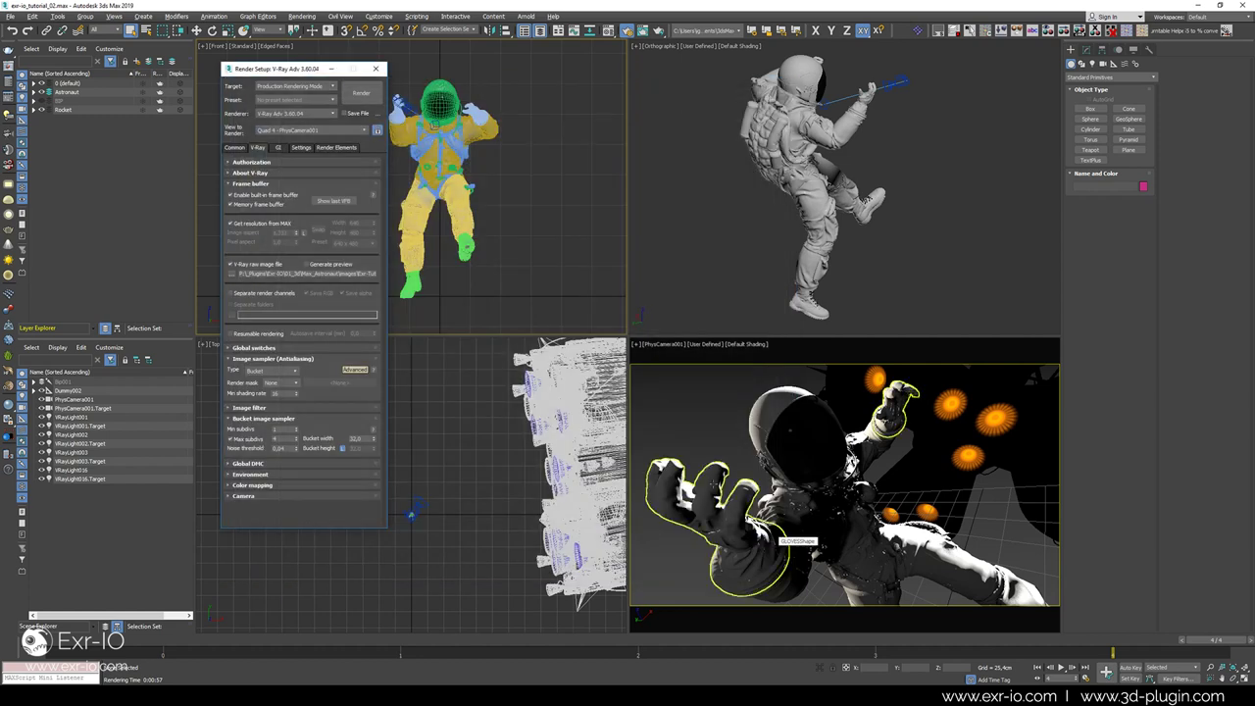
# Activate the PhysCamera001 view and start the production render.
pyautogui.click(682, 428)
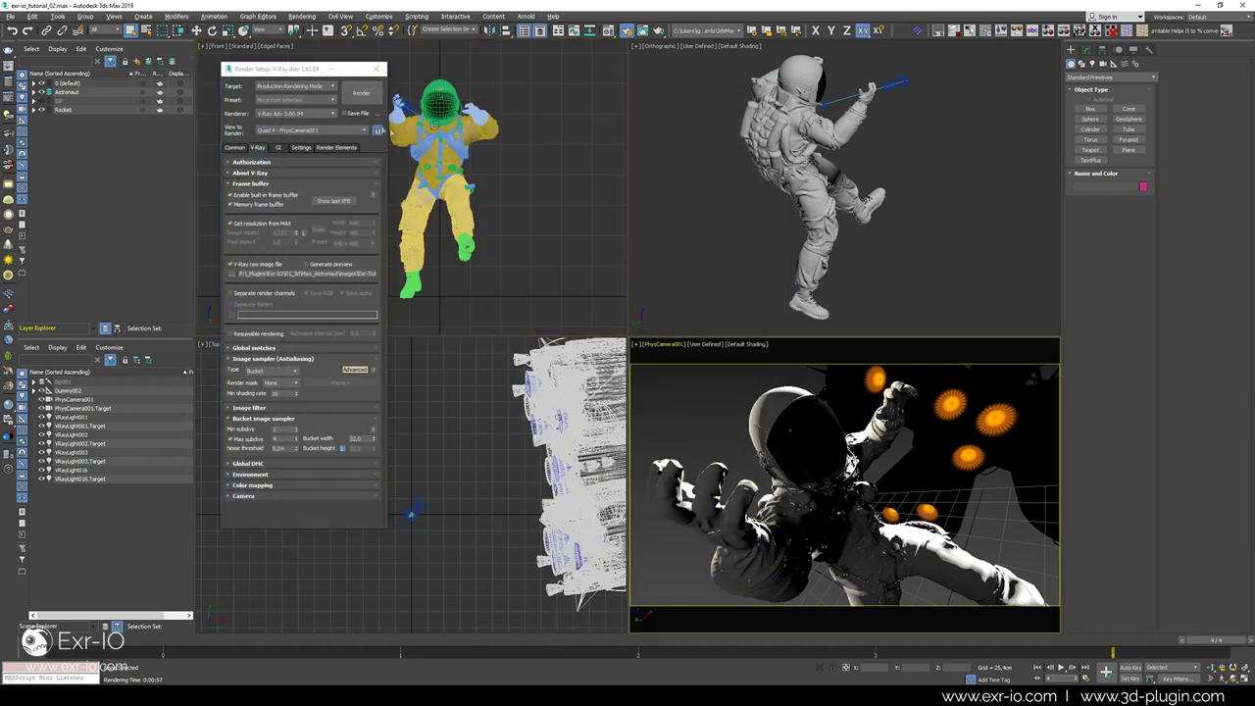
pyautogui.click(360, 93)
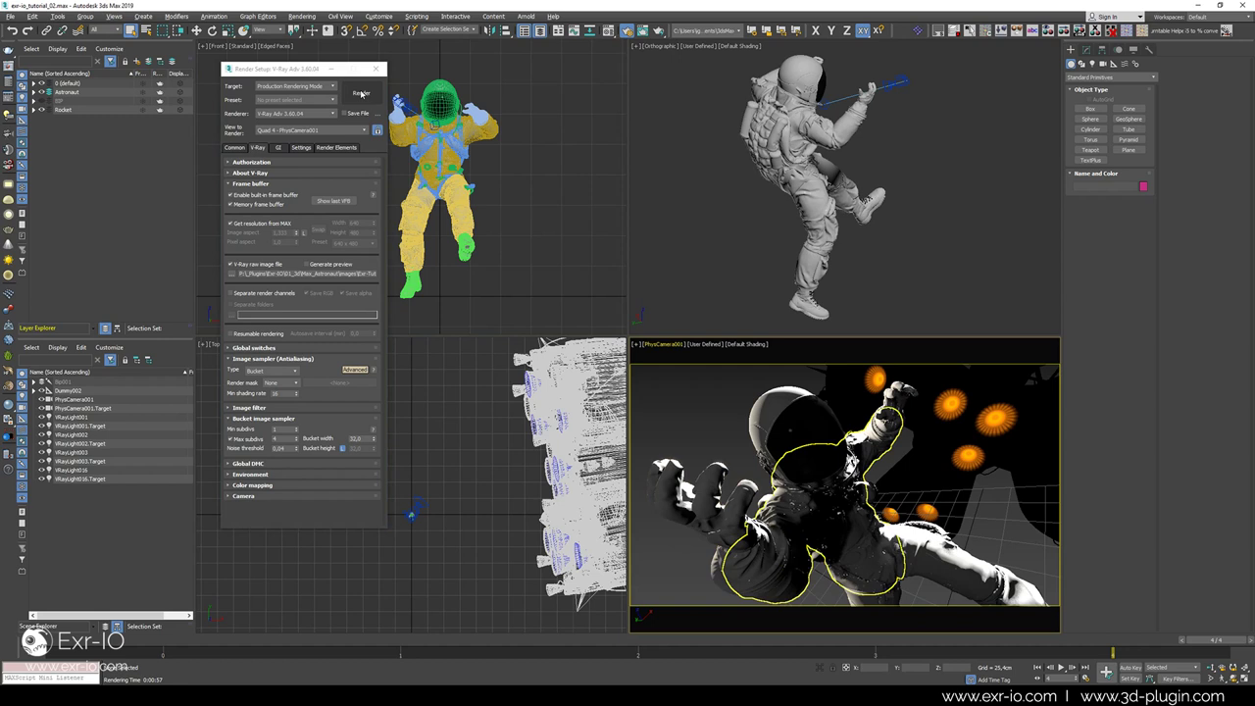
pyautogui.click(361, 93)
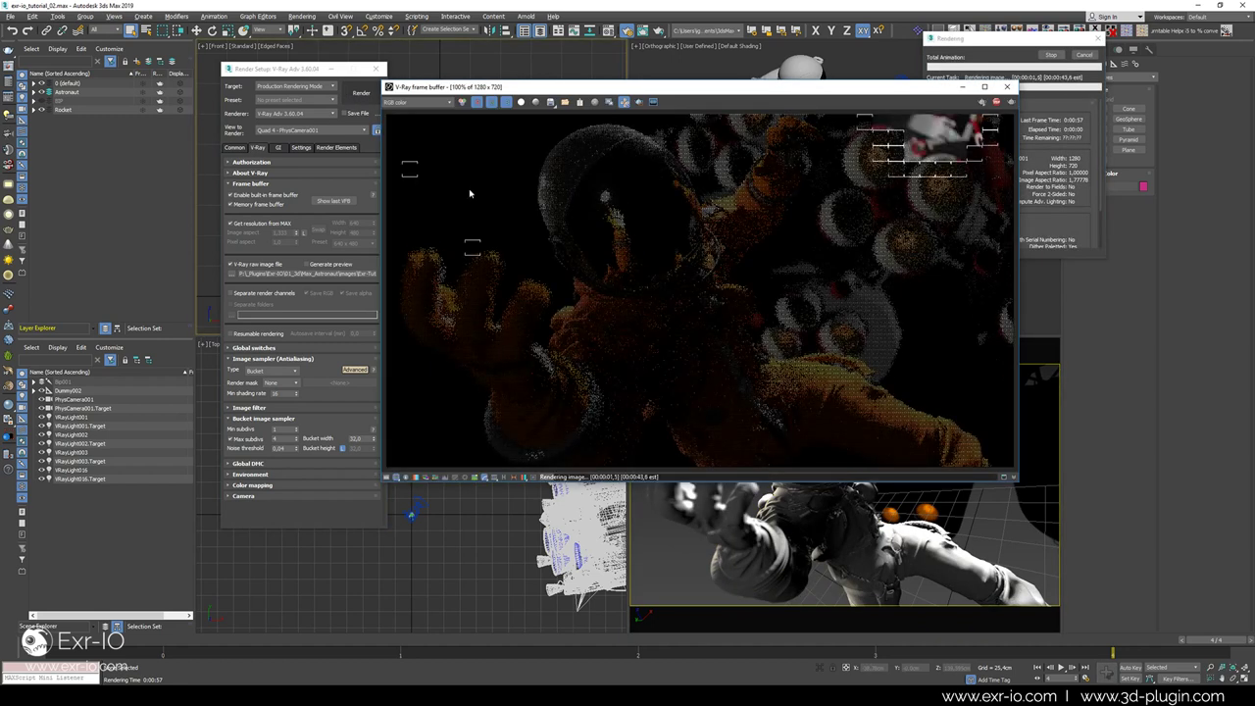
# View the Alpha and VRayCryptomatte channels in the V-Ray frame buffer during rendering.
pyautogui.click(450, 102)
pyautogui.click(431, 122)
pyautogui.click(448, 103)
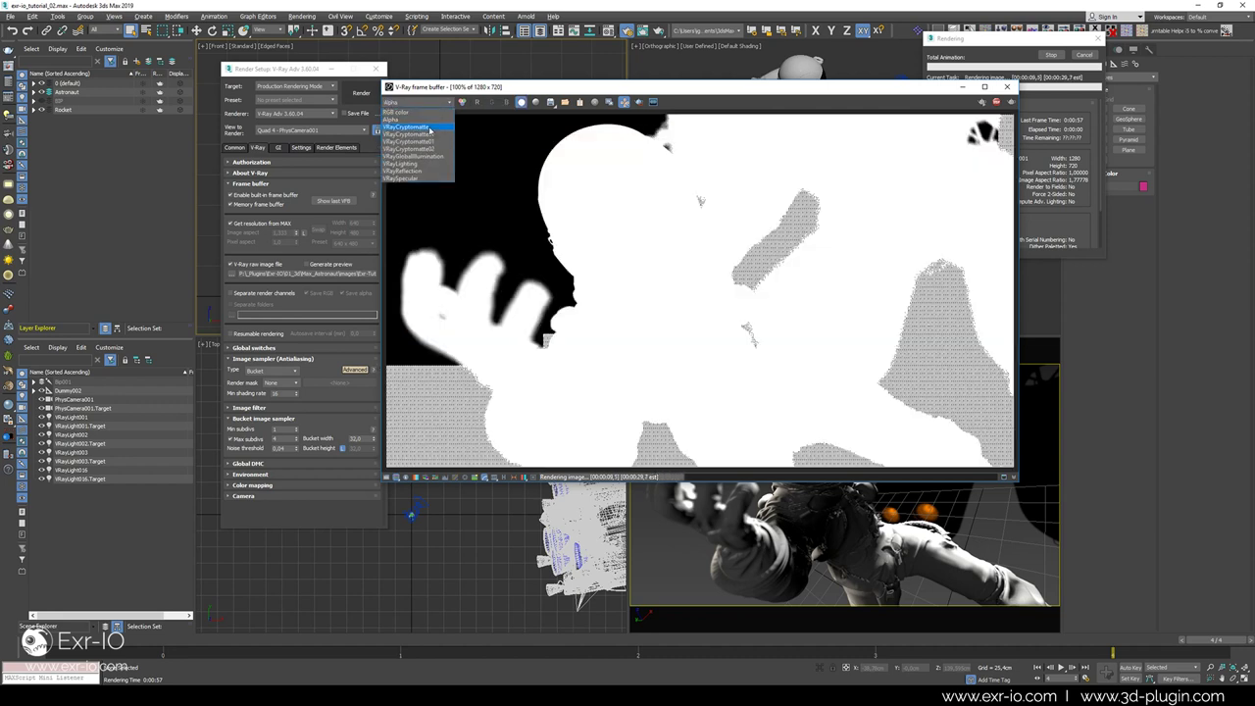
pyautogui.click(429, 129)
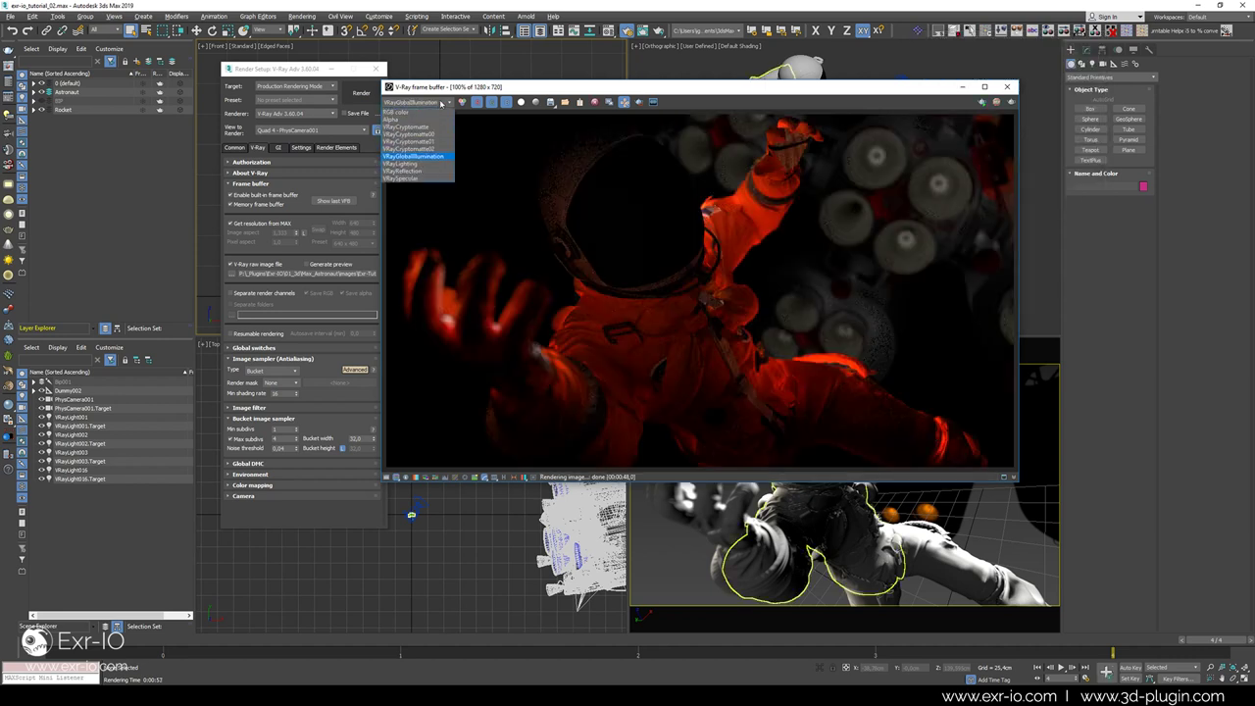
# View the VRayGlobalIllumination, VRayLighting, VRayReflection, VRaySpecular and RGB color channels of the render in the V-Ray frame buffer.
pyautogui.click(443, 103)
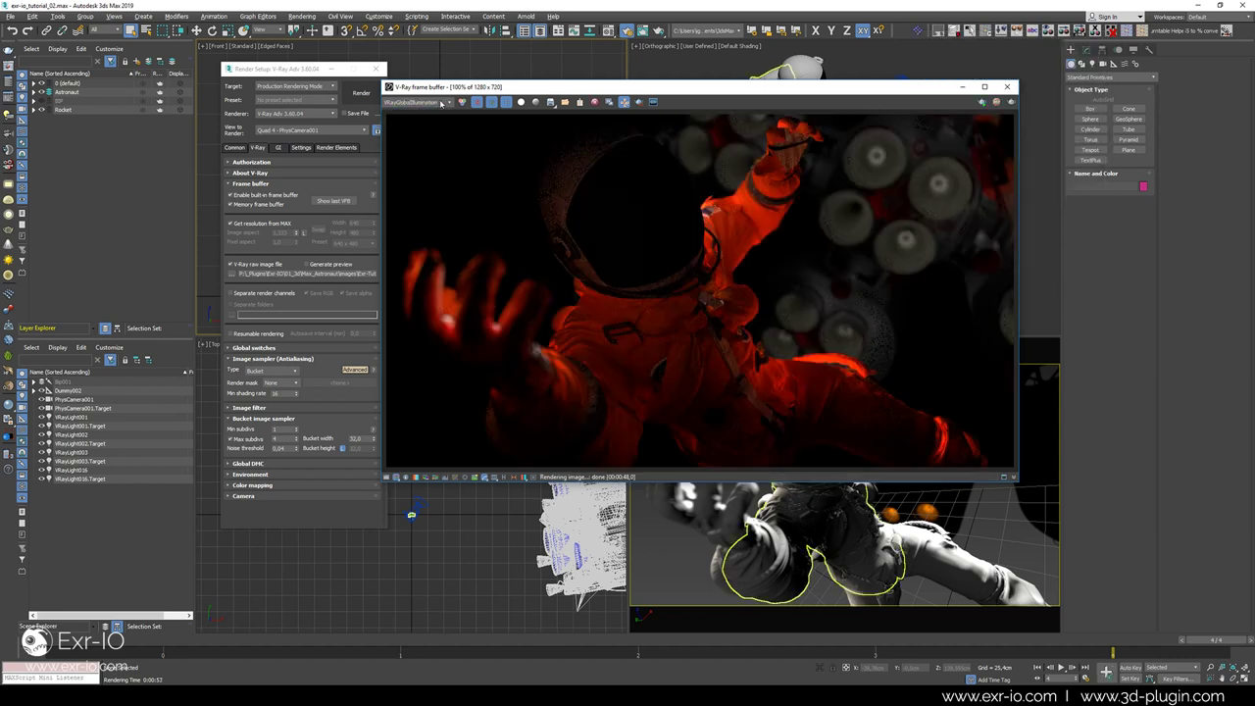
pyautogui.click(443, 103)
pyautogui.click(420, 164)
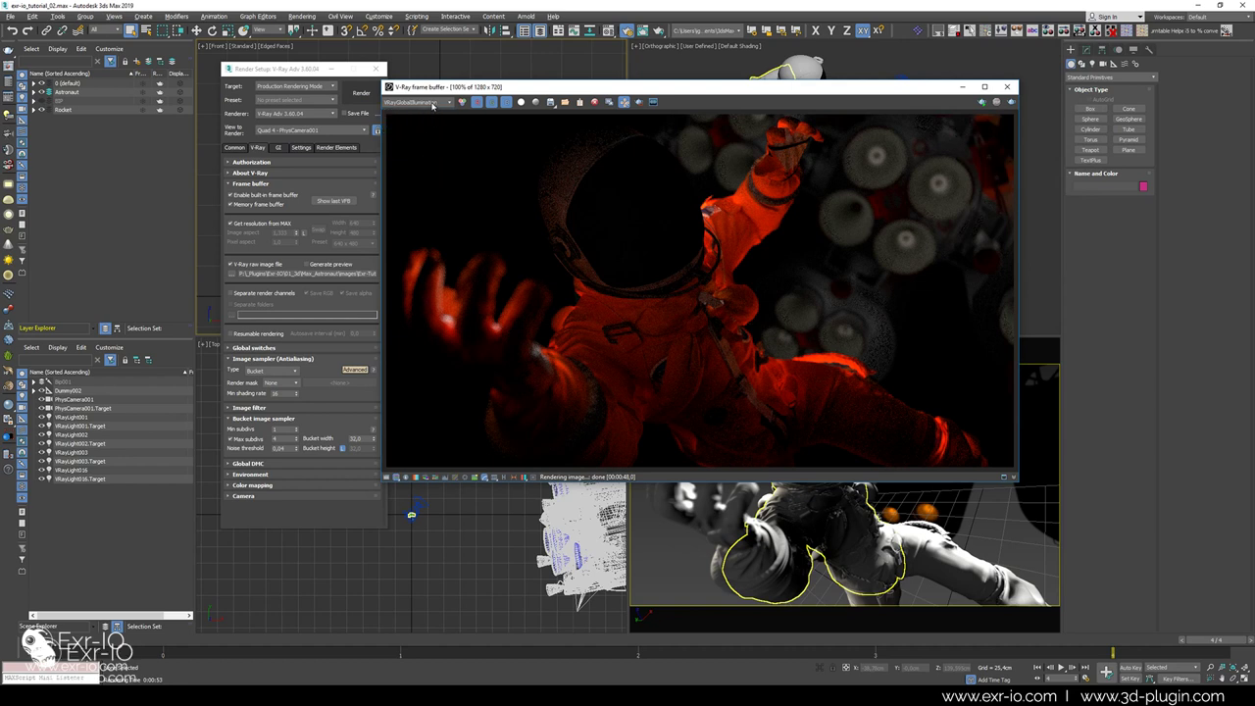
pyautogui.click(432, 103)
pyautogui.click(425, 168)
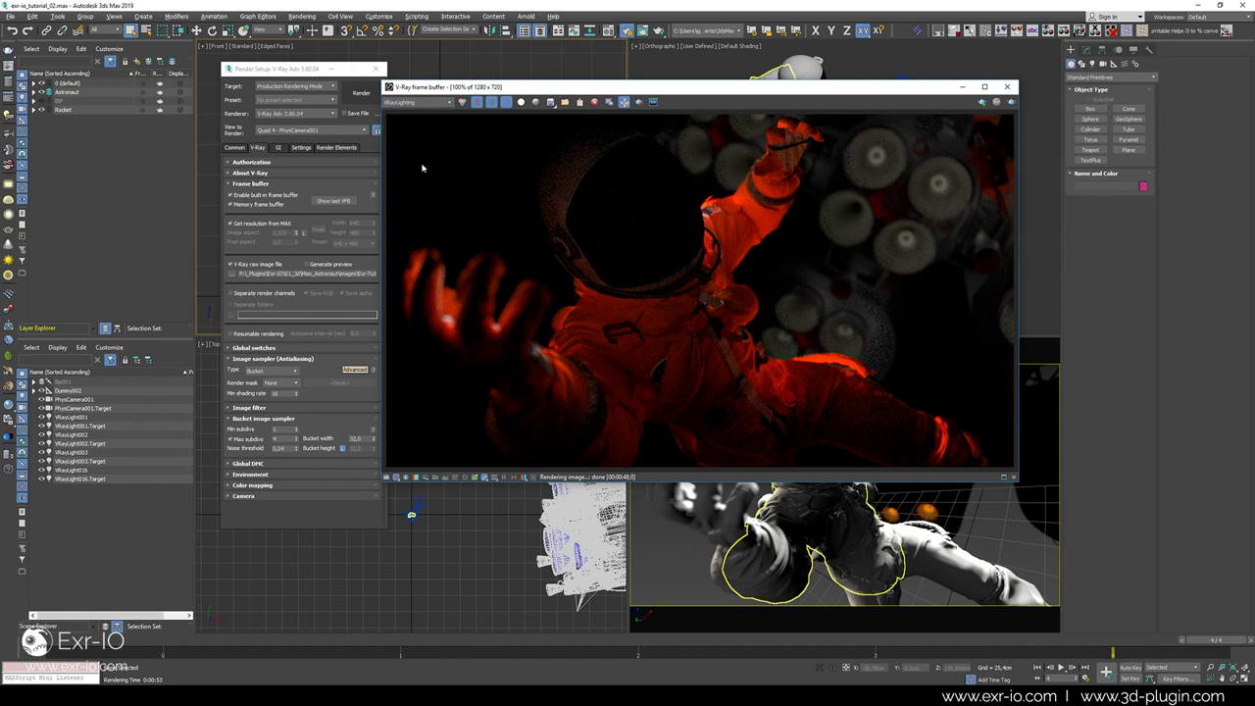
pyautogui.click(437, 103)
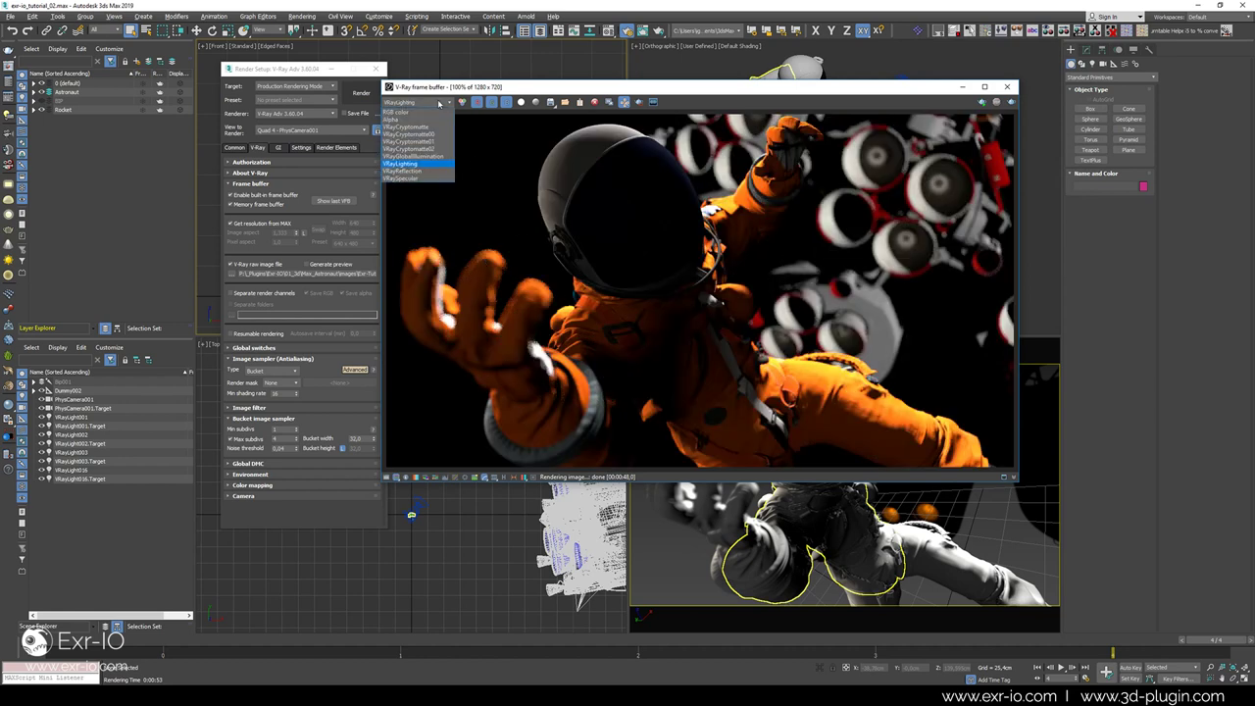
pyautogui.click(419, 173)
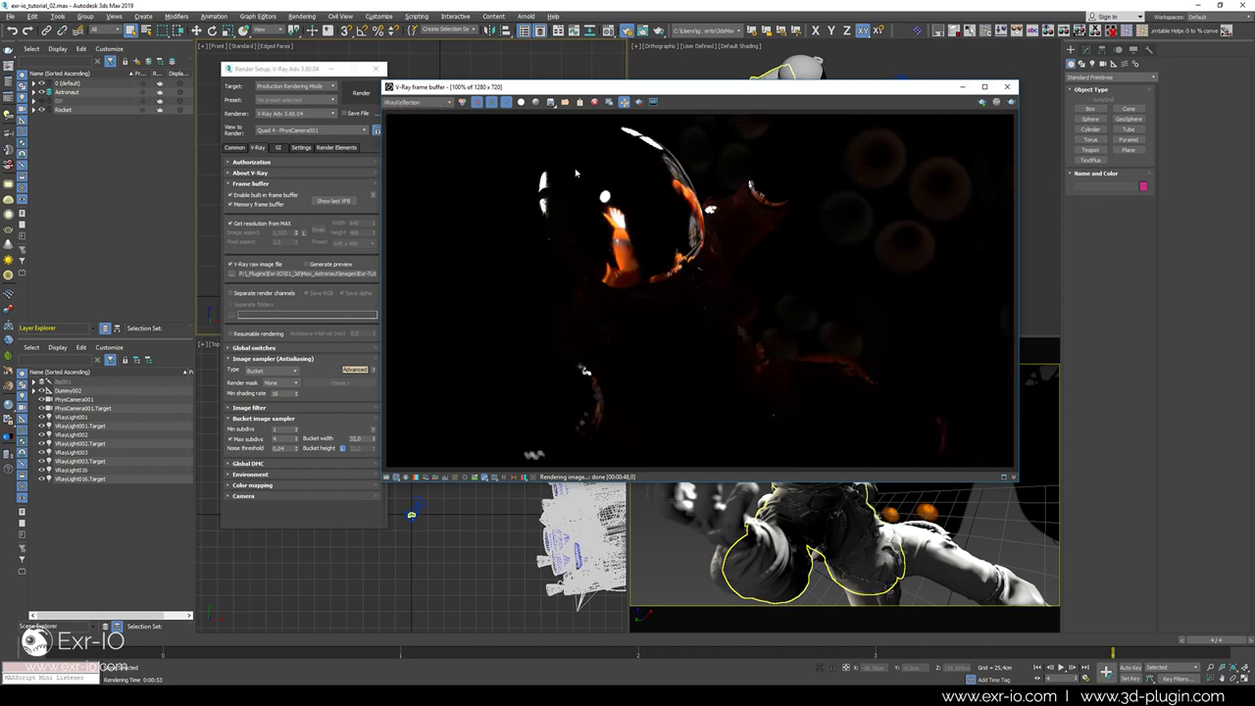
pyautogui.click(447, 104)
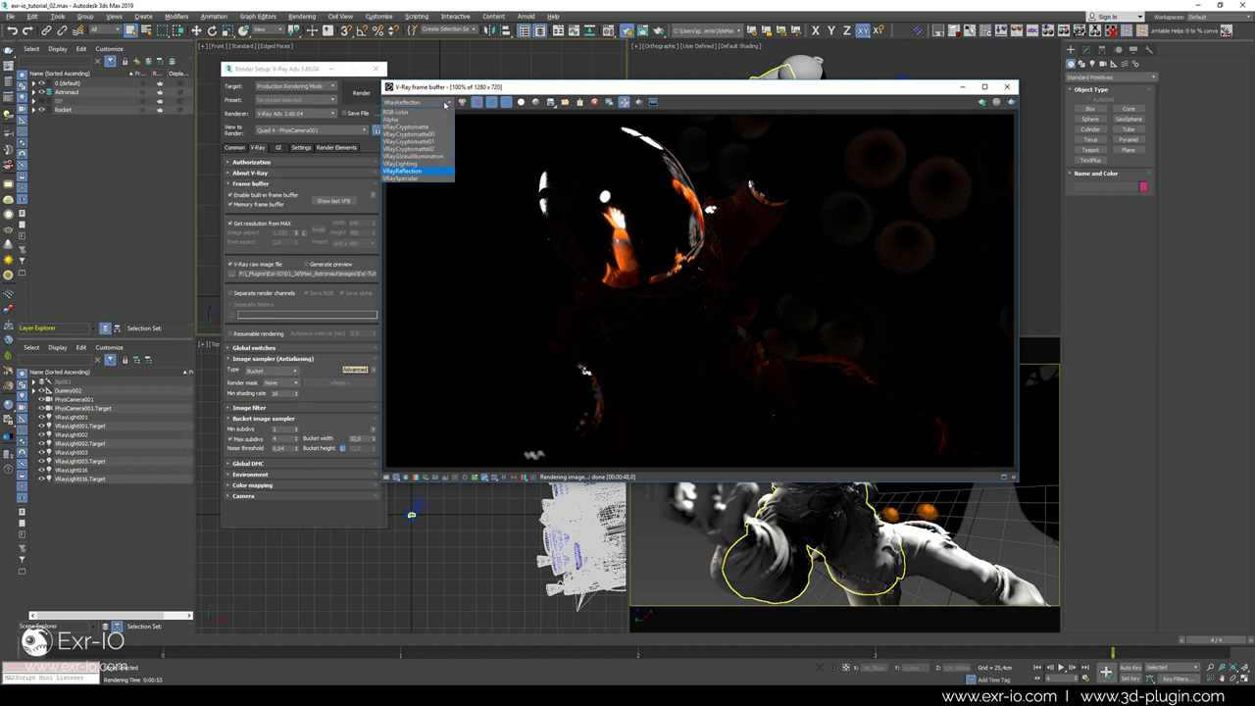
pyautogui.click(418, 179)
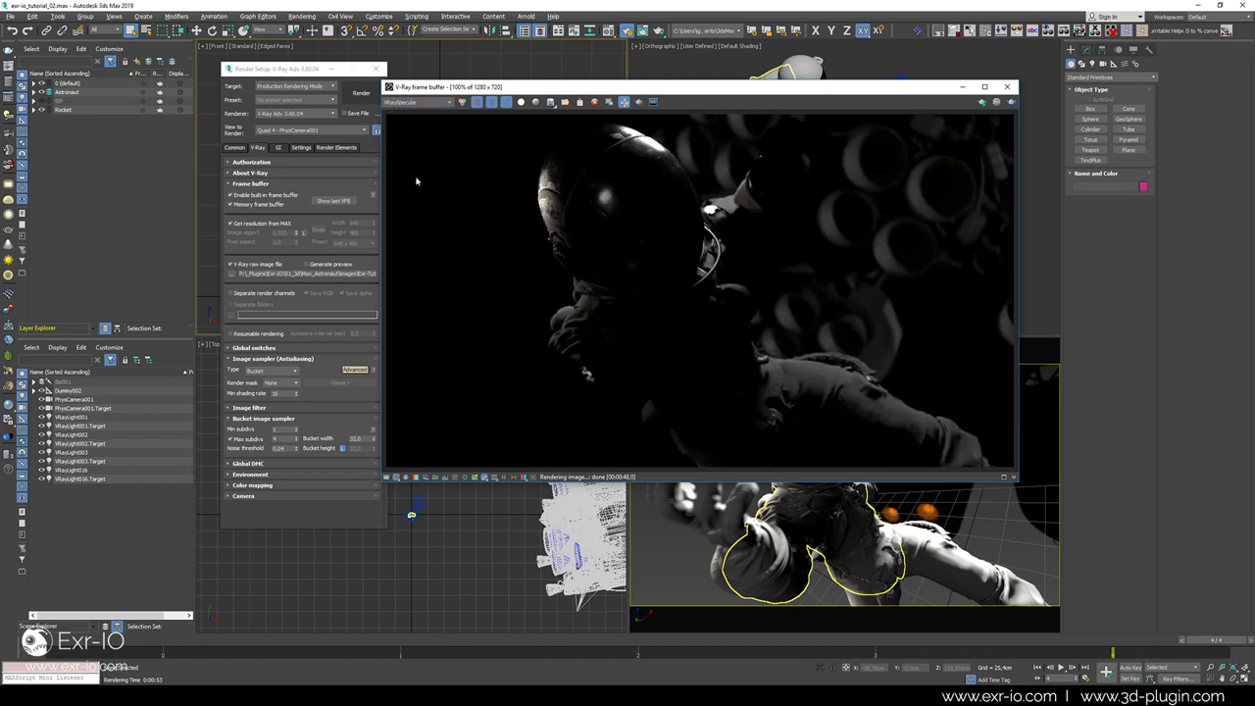
pyautogui.click(438, 104)
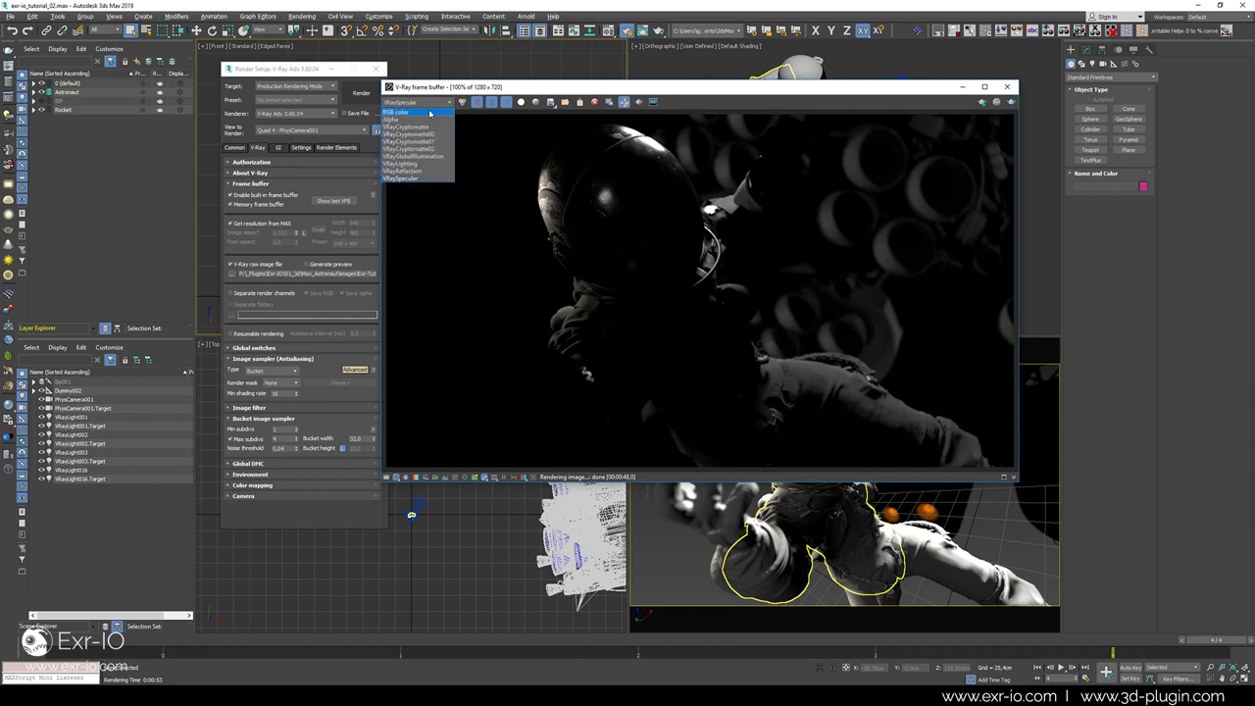
pyautogui.click(429, 114)
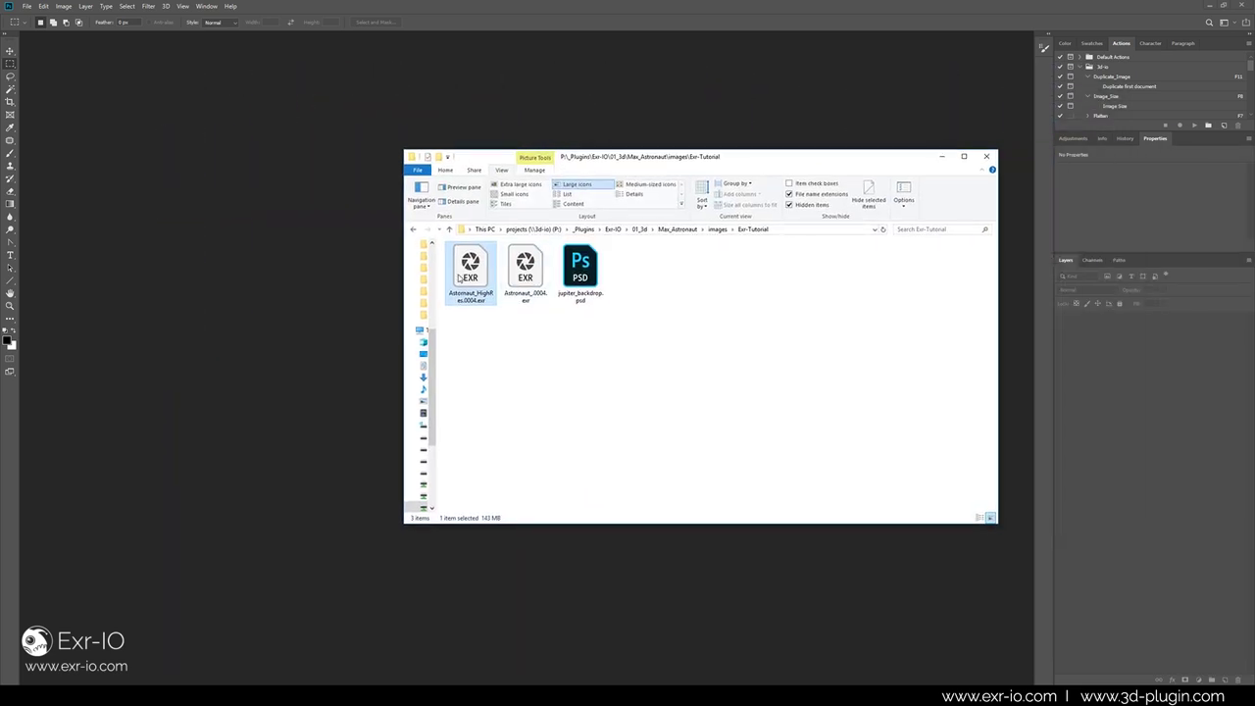
pyautogui.moveTo(470, 269); pyautogui.dragTo(469, 303)
pyautogui.click(316, 213)
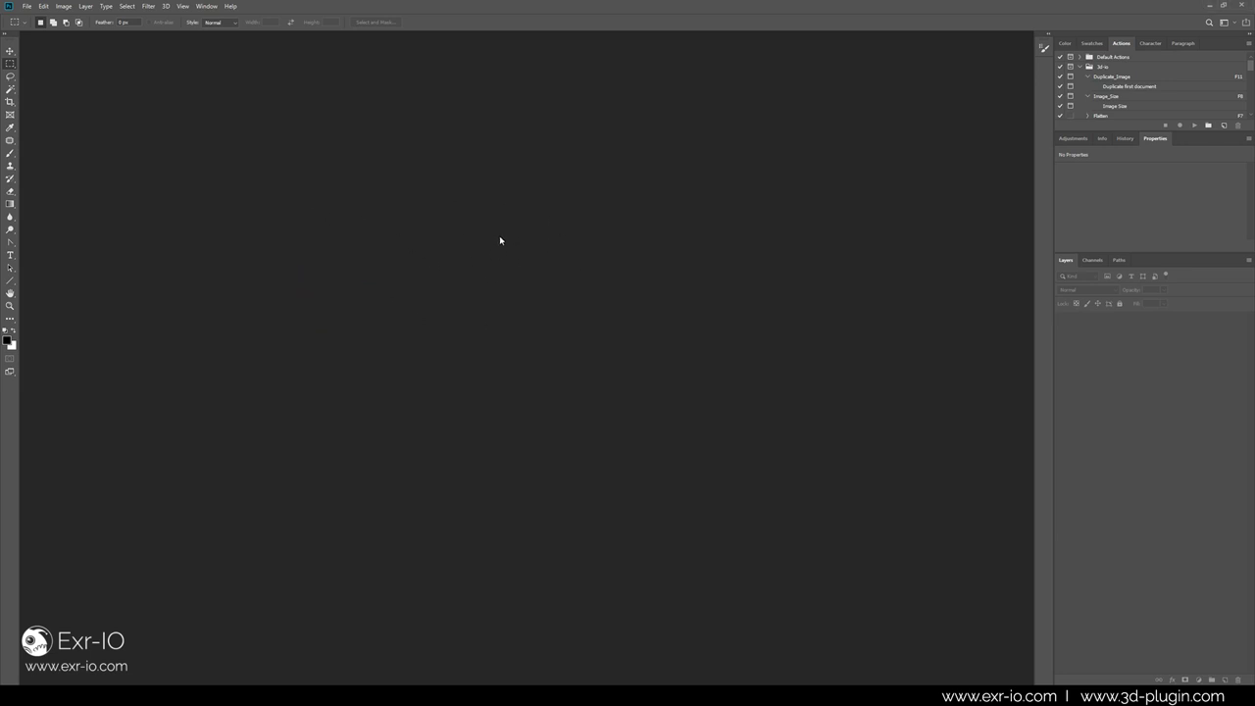
pyautogui.hotkey('ctrl', 'o')
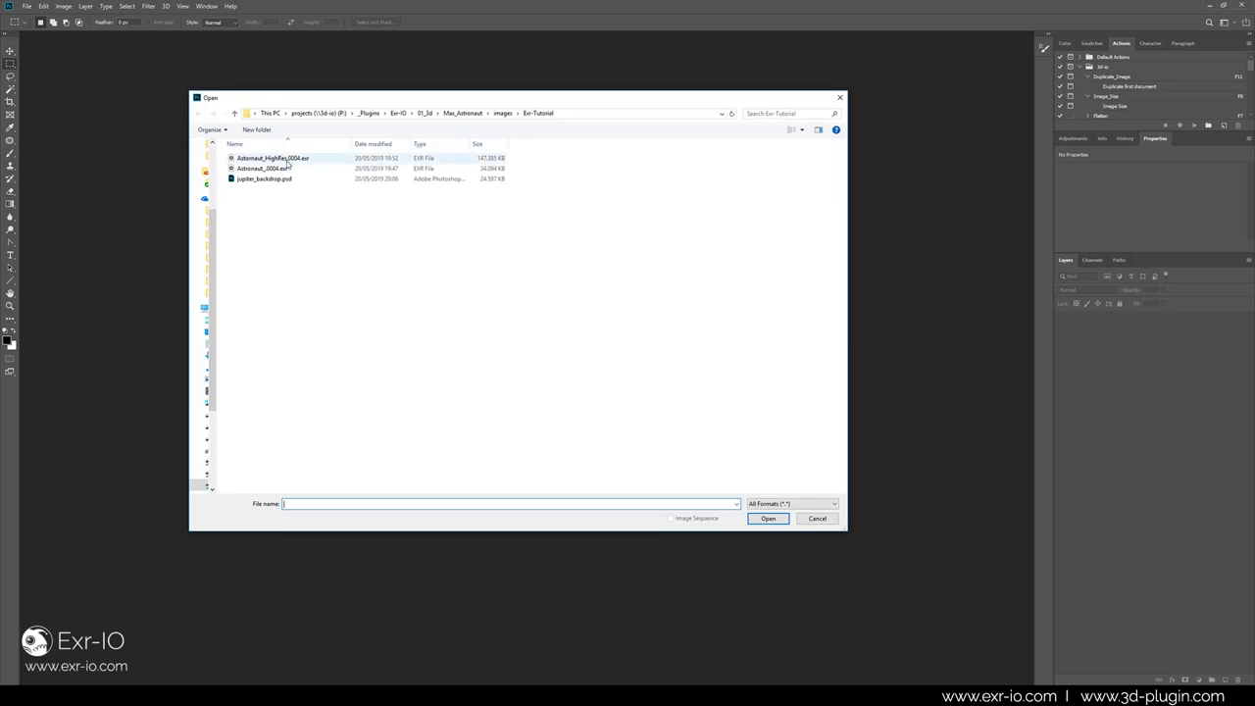
pyautogui.click(248, 161)
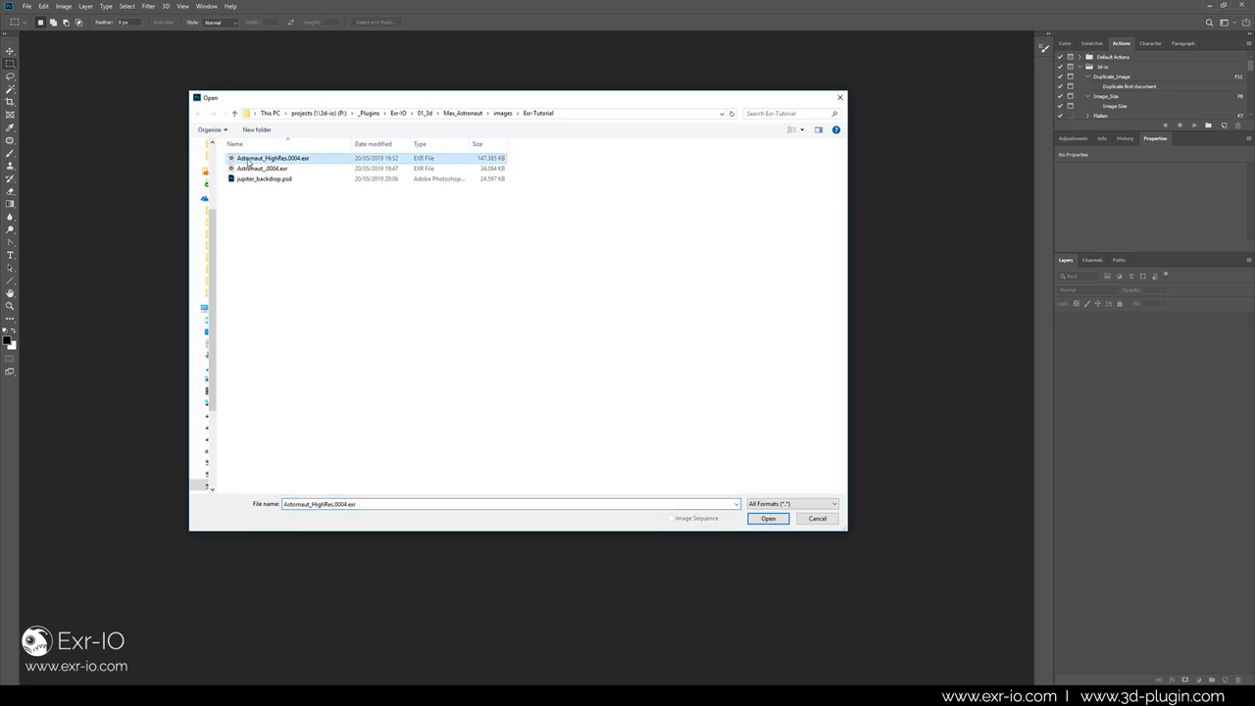
pyautogui.click(839, 97)
# In Photoshop, open Astornaut_HighRes.0004.exr as Exr-IO format with Cryptomatte Masks enabled, and enlarge its document window.
pyautogui.click(28, 6)
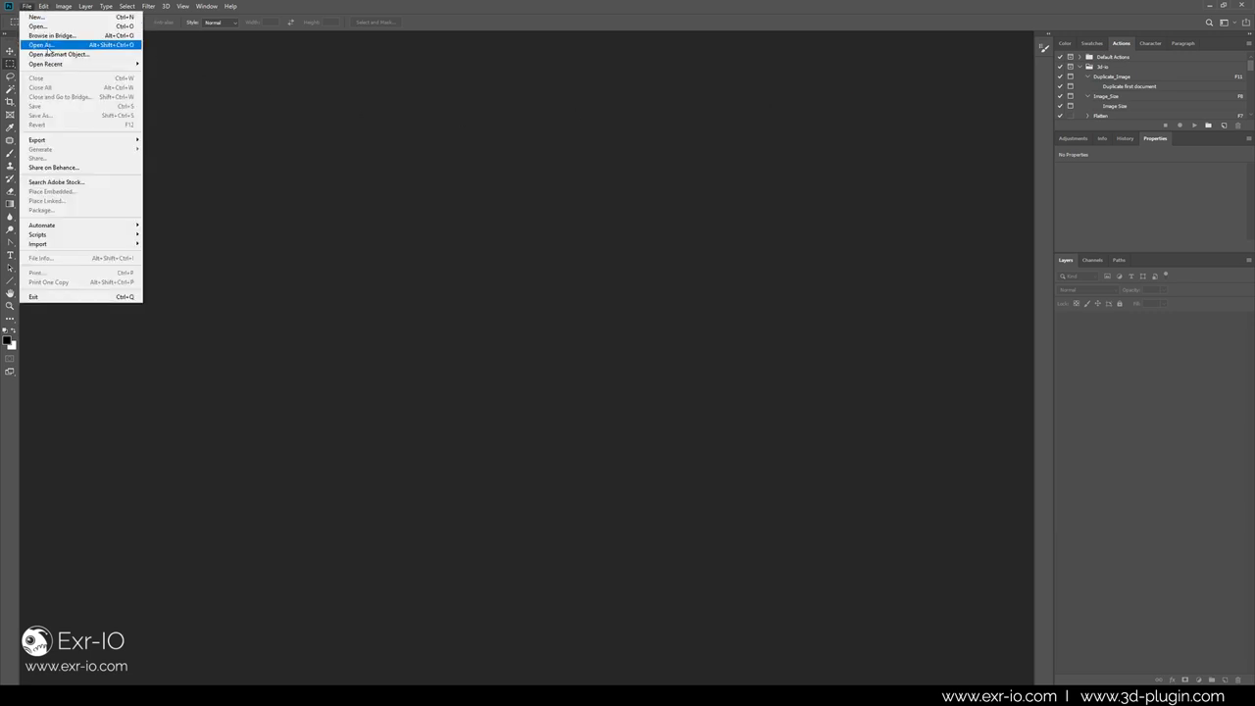
pyautogui.click(109, 45)
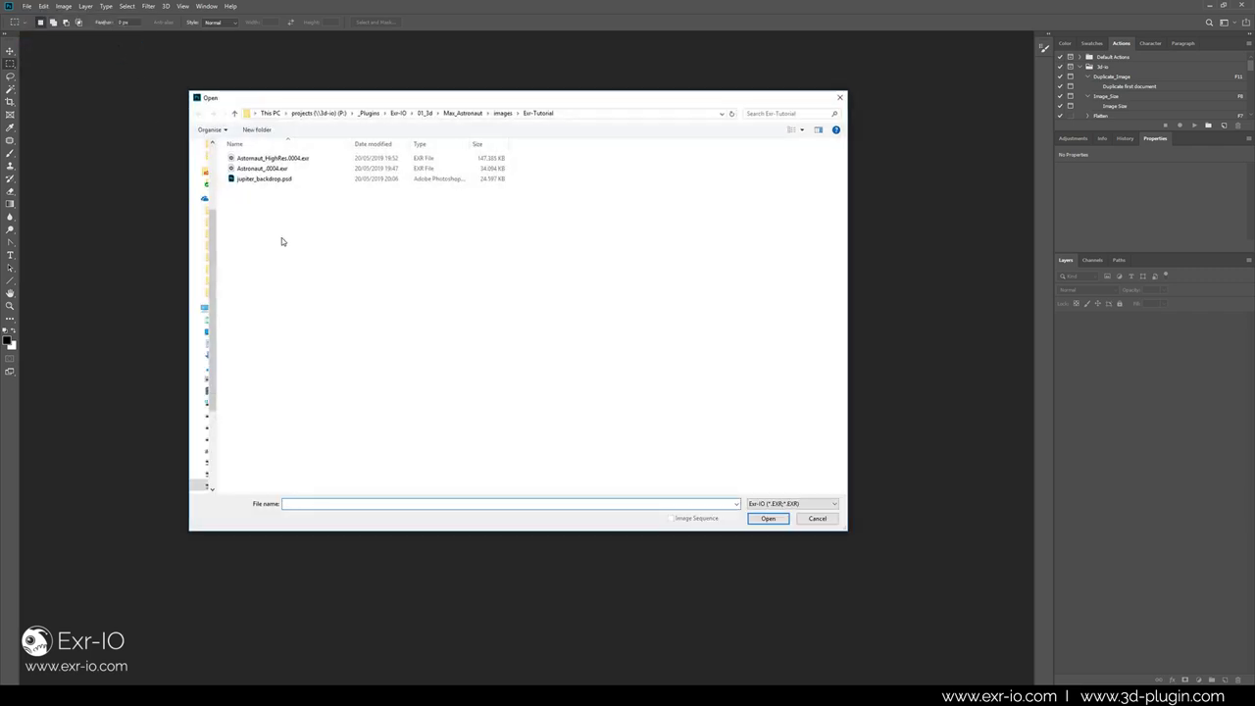
pyautogui.click(305, 159)
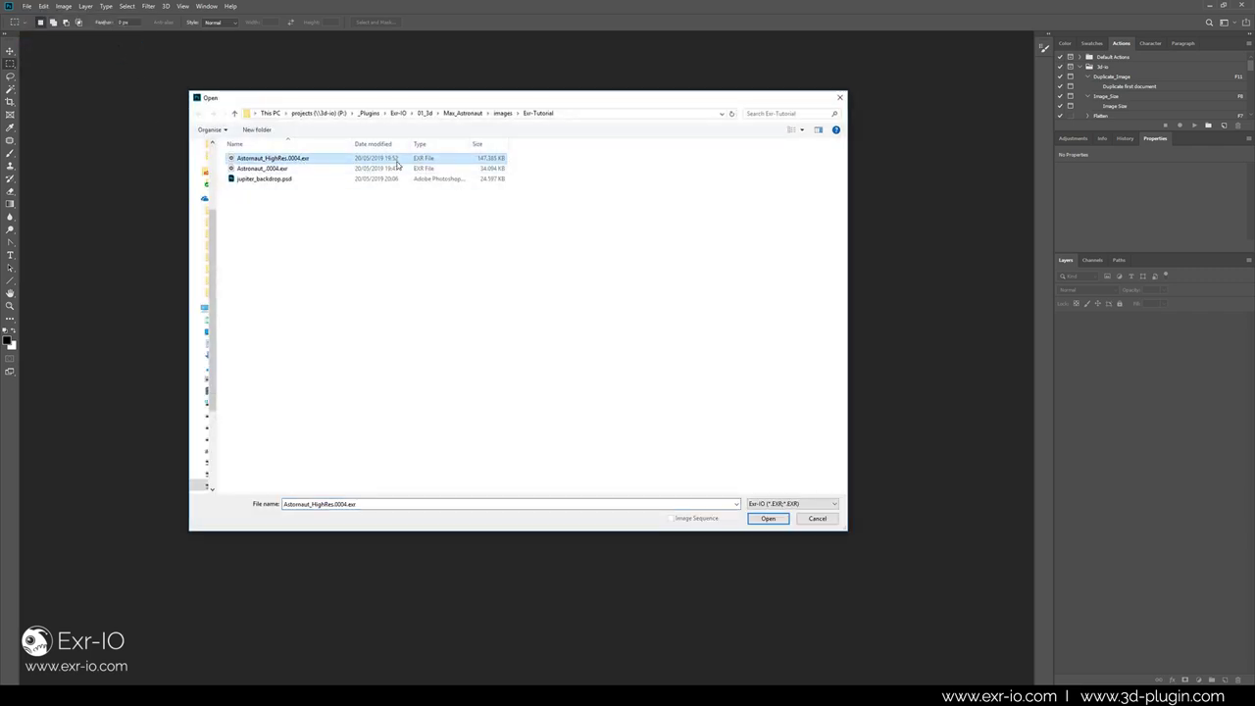
pyautogui.click(814, 504)
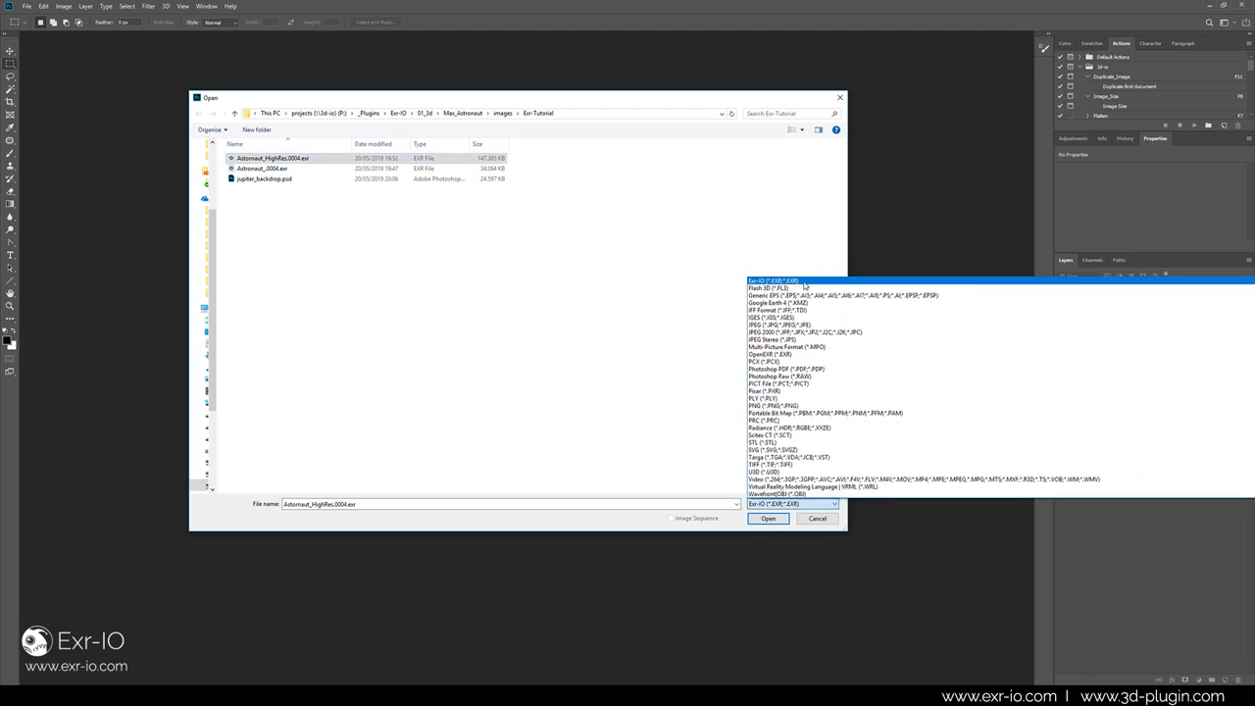
pyautogui.click(808, 282)
pyautogui.click(766, 518)
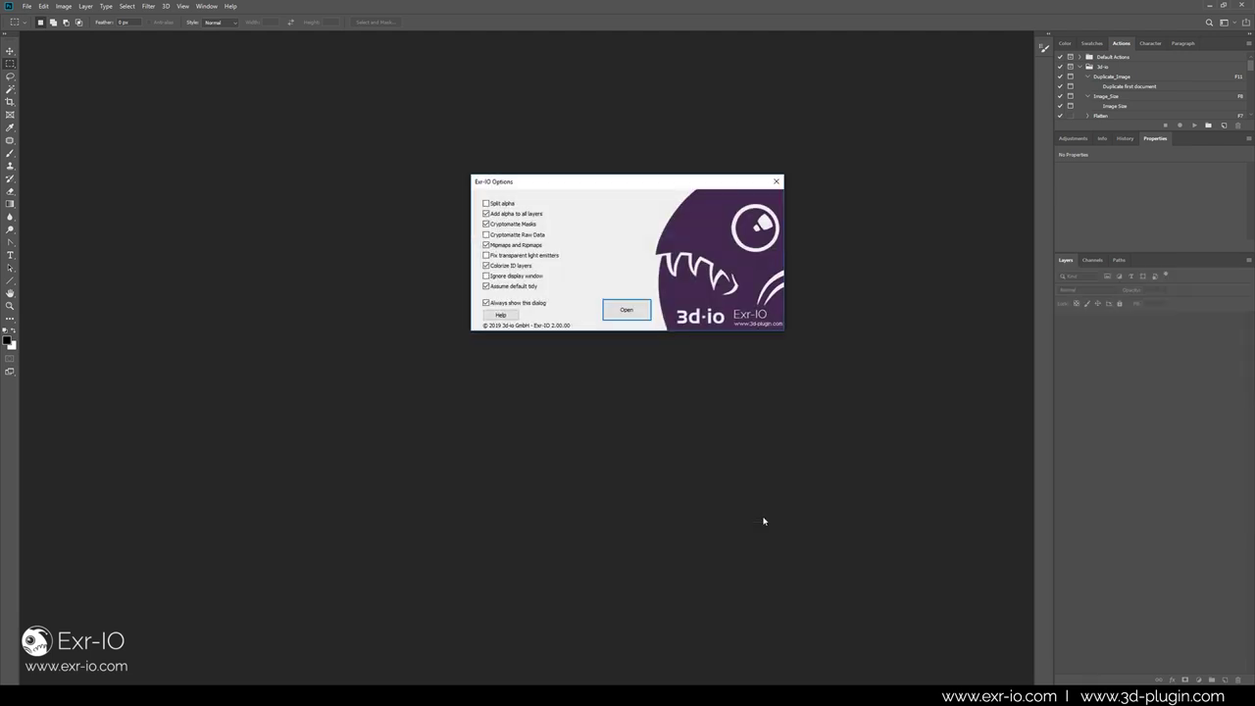
pyautogui.click(487, 225)
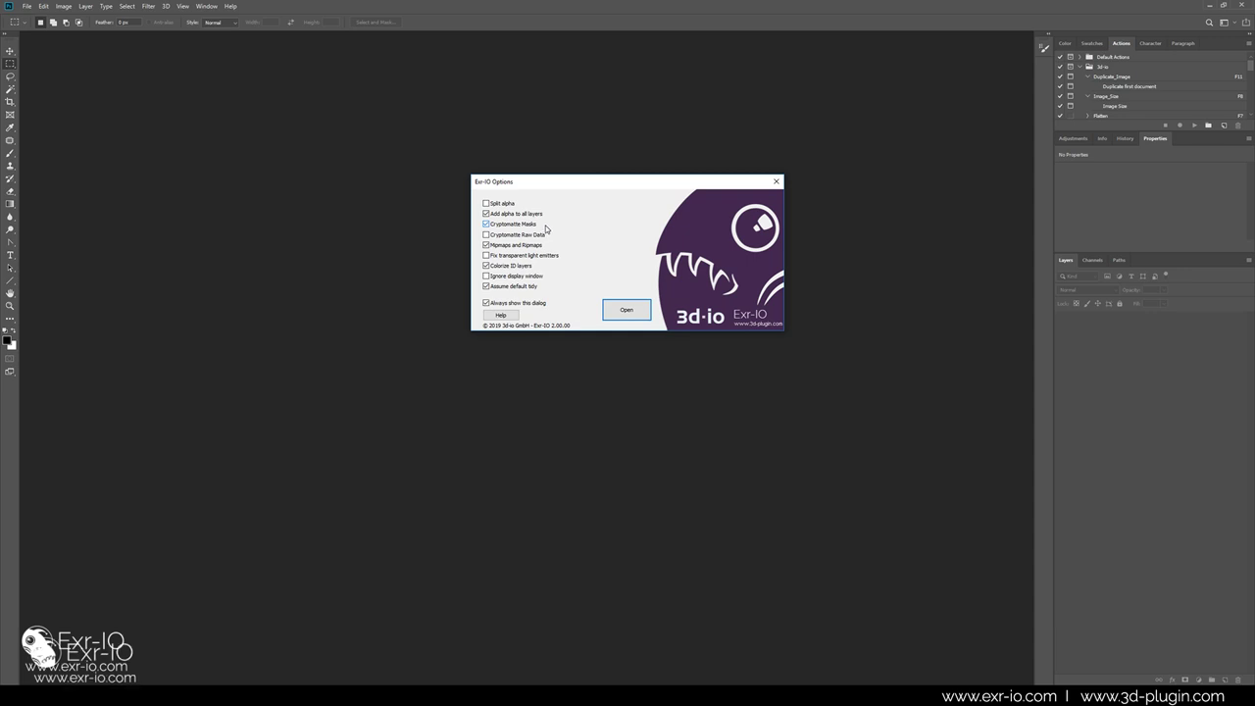
pyautogui.click(627, 311)
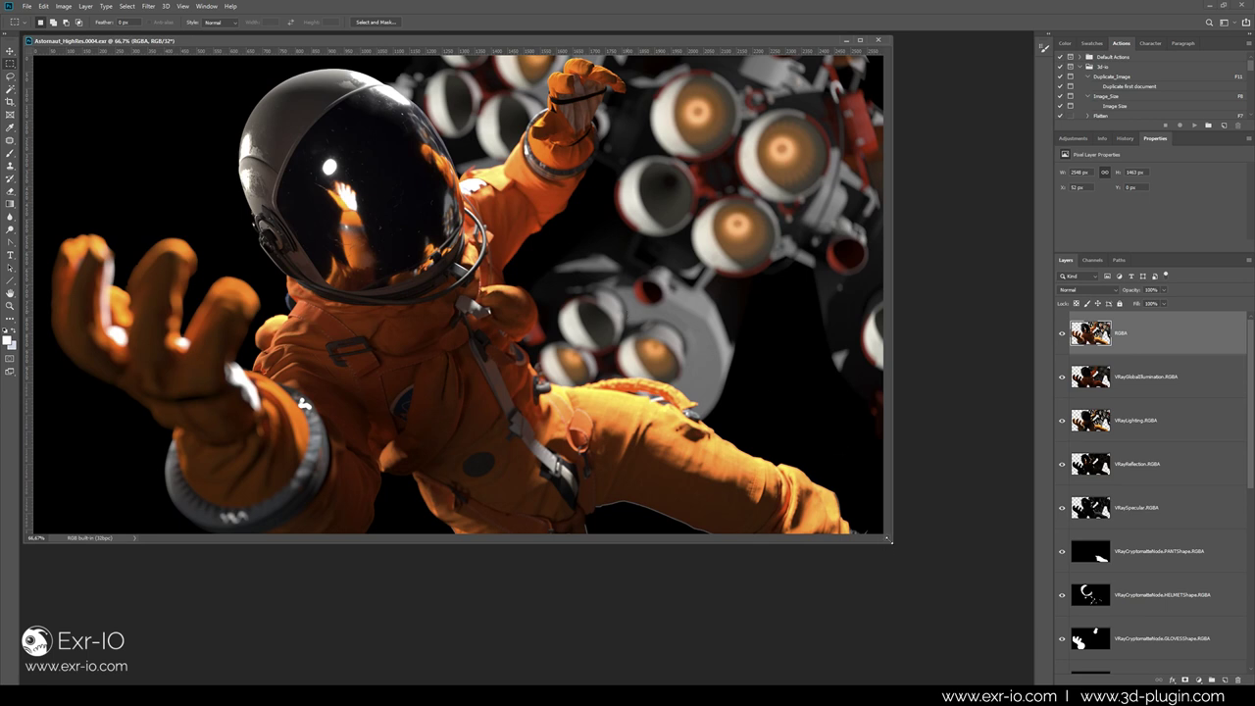
pyautogui.moveTo(889, 538); pyautogui.dragTo(1002, 629)
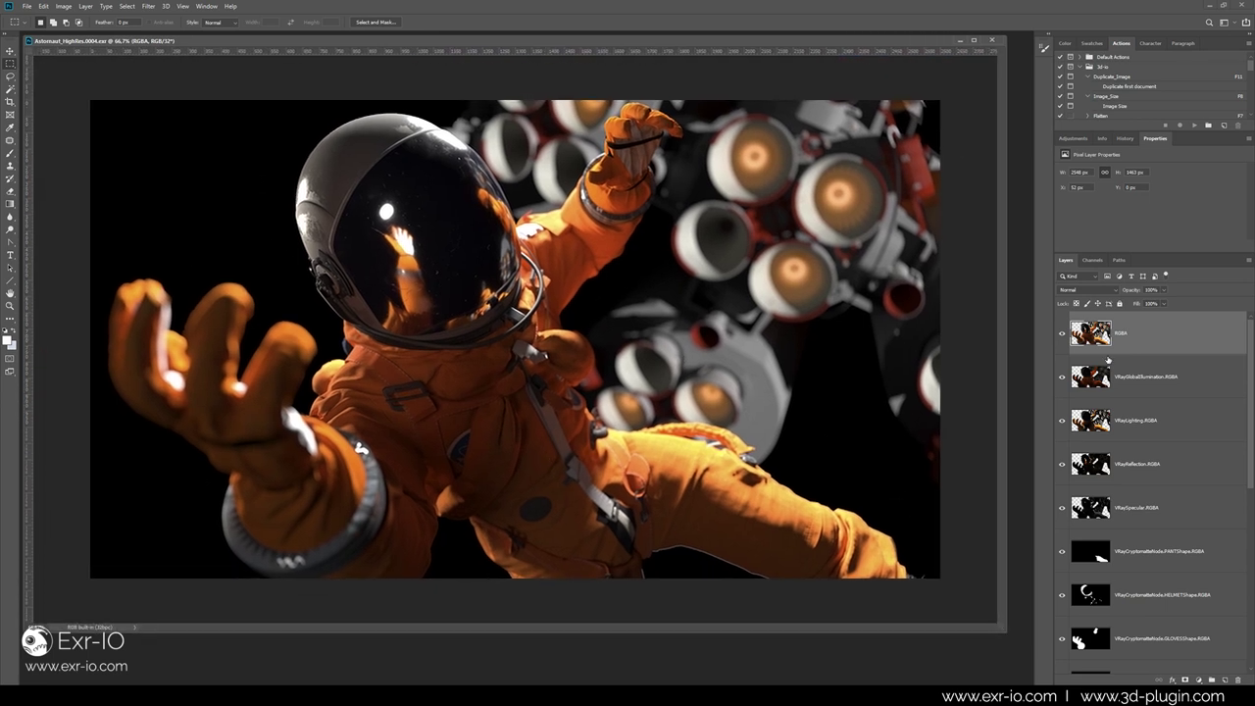
# Examine the imported render element and Cryptomatte layers, isolating the GLOVESShape mask and showing all layers again.
pyautogui.scroll(-5, 1132, 454)
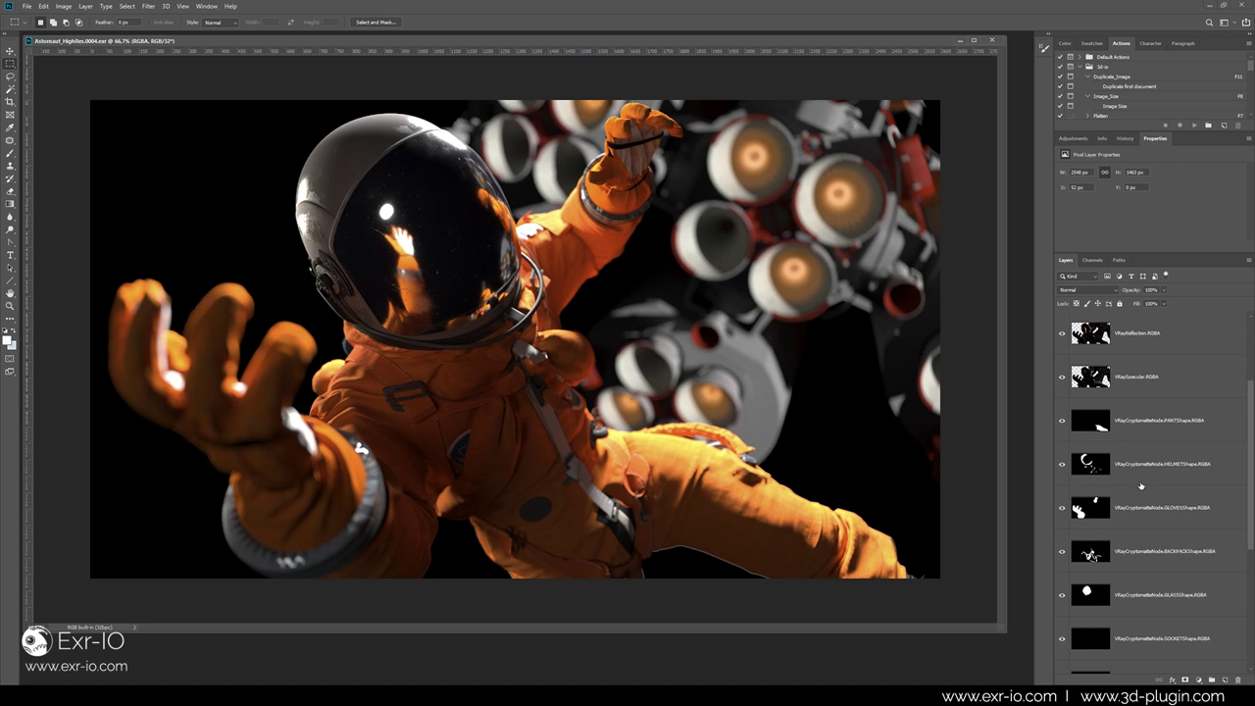
pyautogui.scroll(-3, 1142, 490)
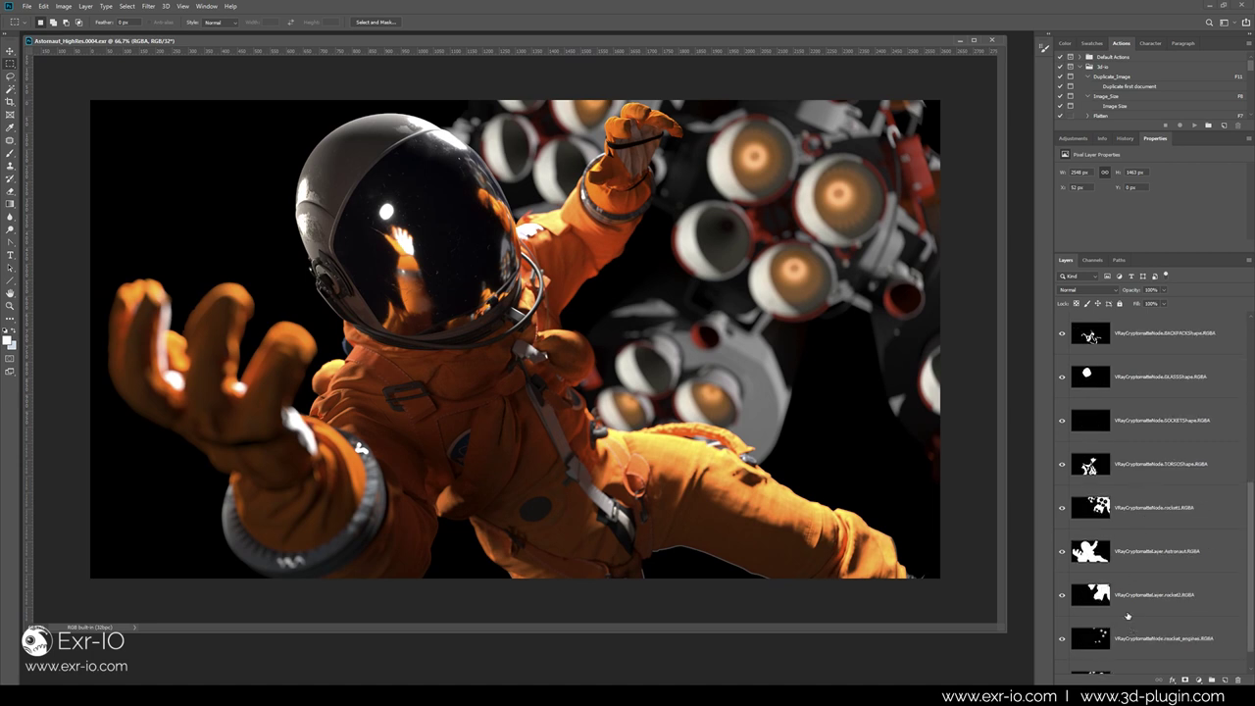
pyautogui.scroll(3, 1084, 518)
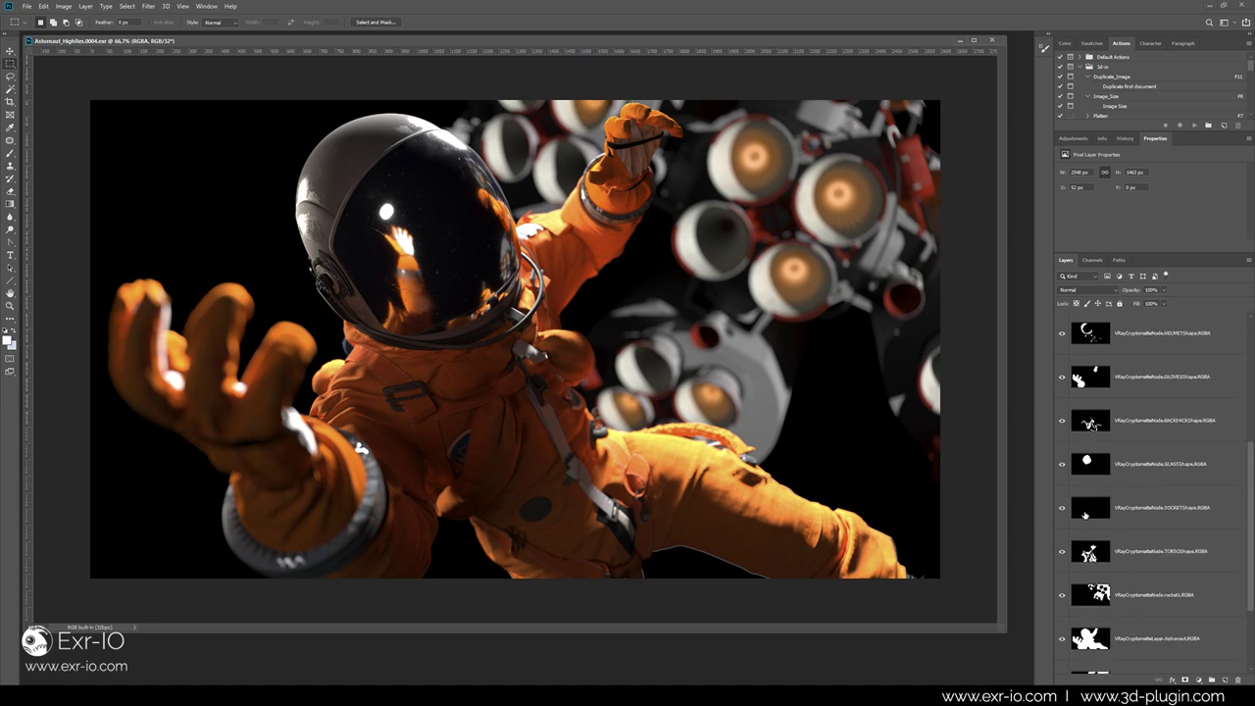
pyautogui.keyDown('alt'); pyautogui.click(1063, 435); pyautogui.keyUp('alt')
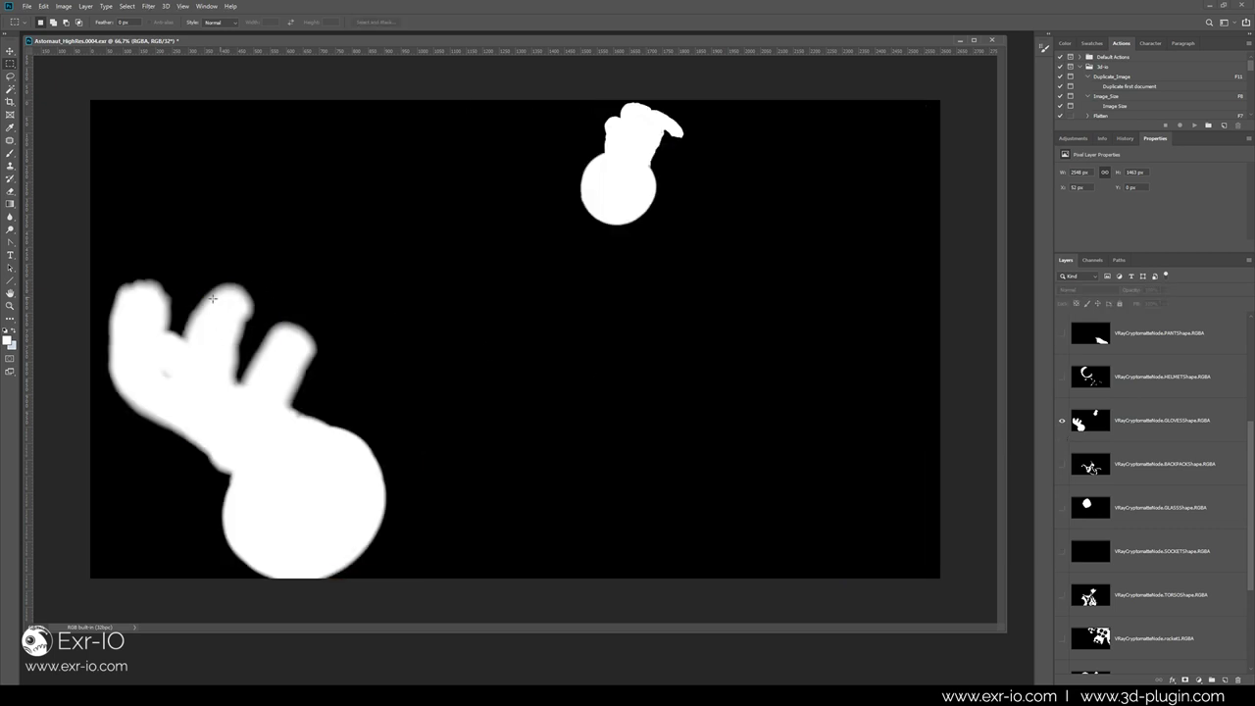
pyautogui.keyDown('alt'); pyautogui.click(1062, 437); pyautogui.keyUp('alt')
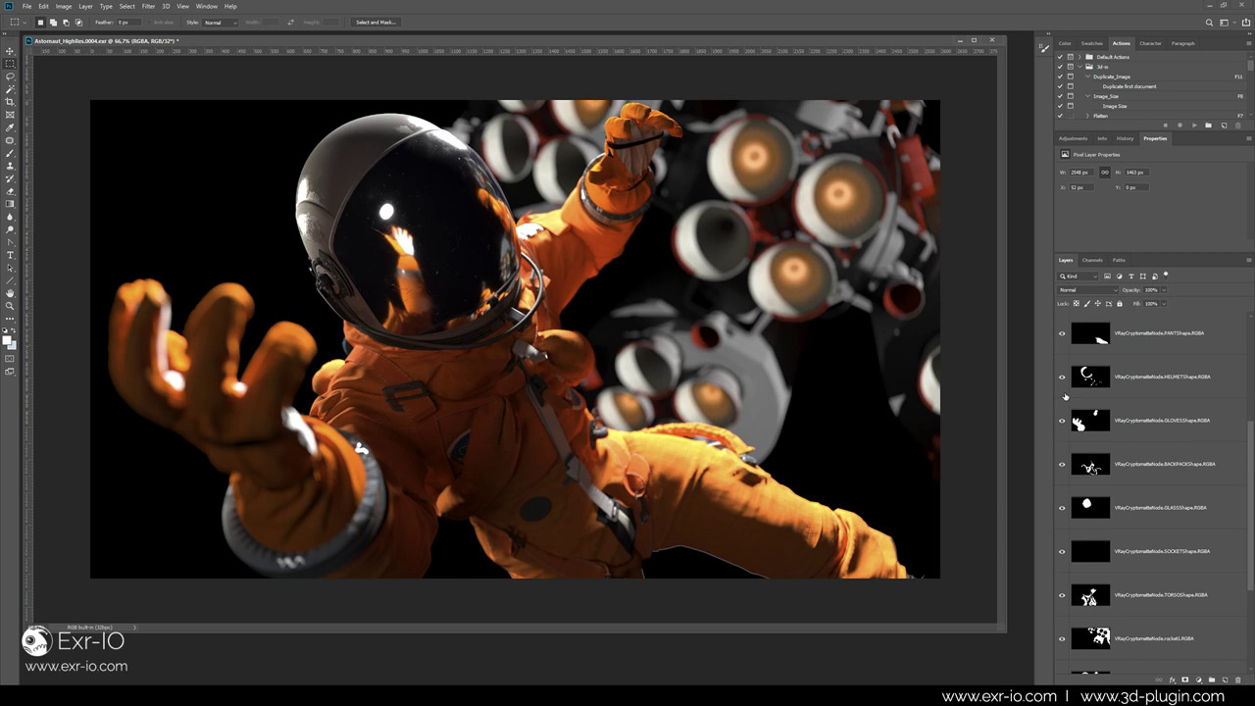
pyautogui.keyDown('alt'); pyautogui.click(1064, 393); pyautogui.keyUp('alt')
pyautogui.keyDown('alt'); pyautogui.click(1064, 393); pyautogui.keyUp('alt')
pyautogui.scroll(2, 1089, 412)
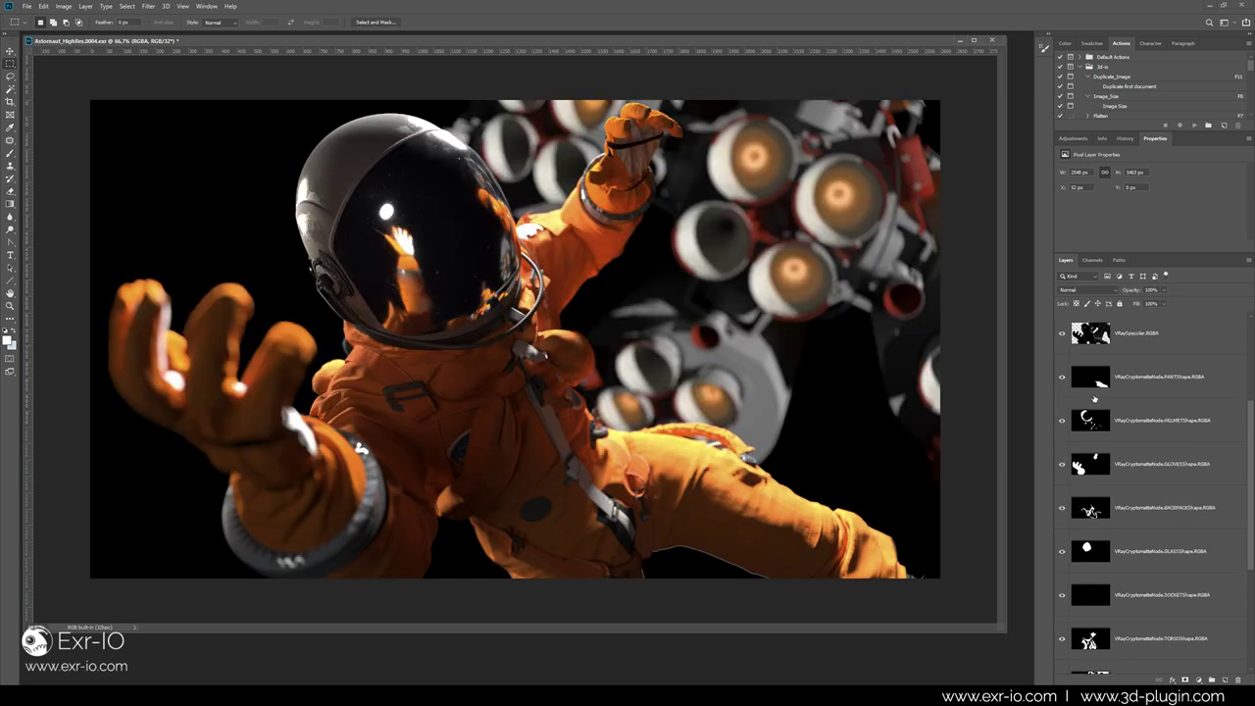
pyautogui.scroll(2, 1089, 410)
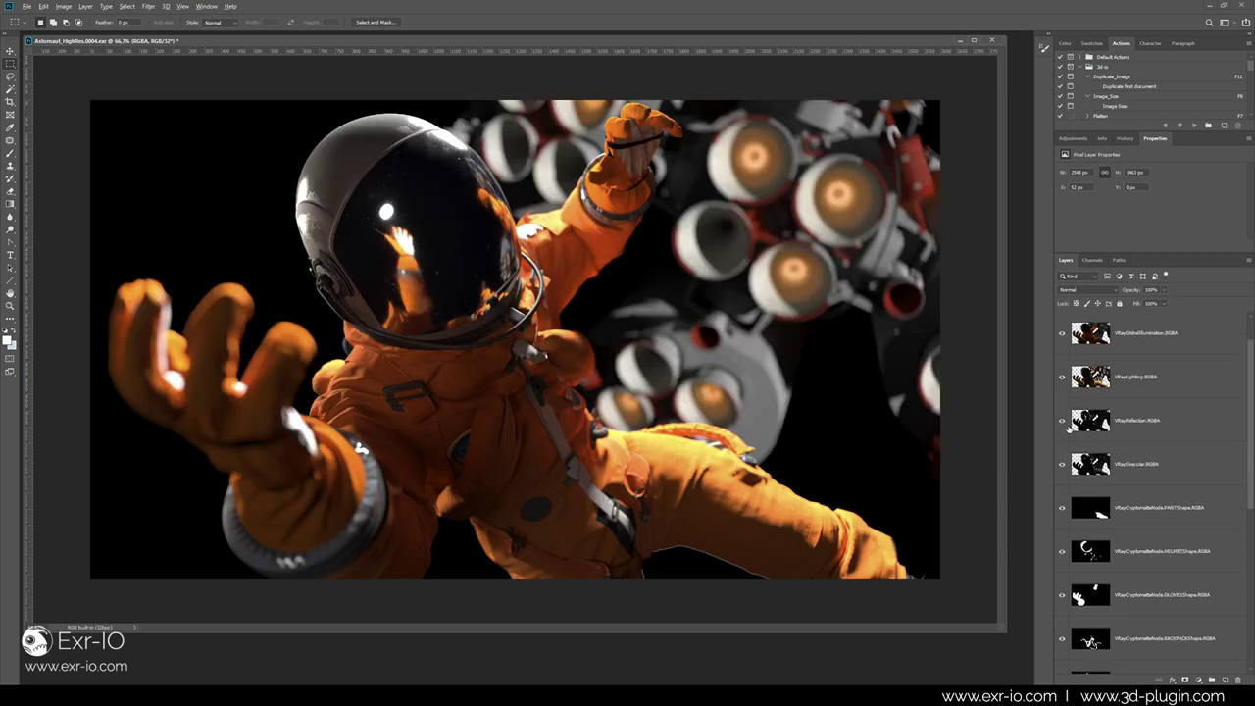
# Group the layers from VRayGlobalIllumination to VRaySpecular and name the group RenderElements.
pyautogui.scroll(1, 1071, 432)
pyautogui.click(1151, 380)
pyautogui.keyDown('shift'); pyautogui.click(1135, 508); pyautogui.keyUp('shift')
pyautogui.hotkey('ctrl', 'g')
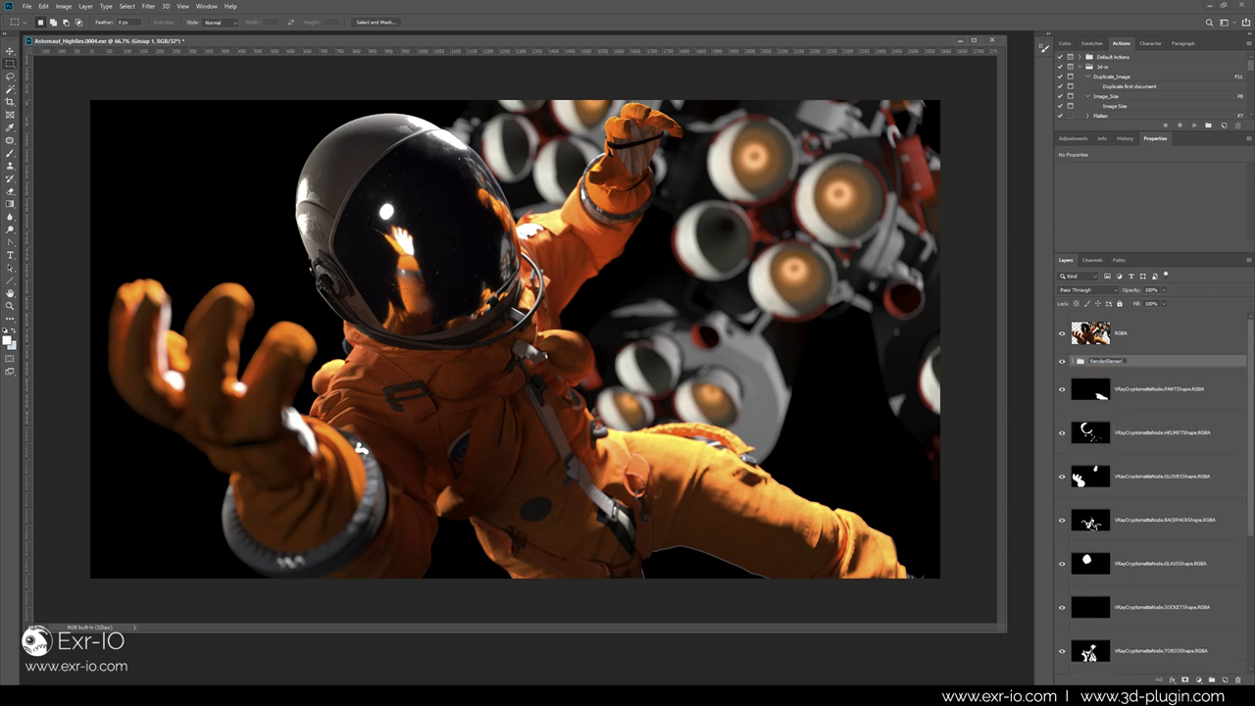
pyautogui.write('s')
pyautogui.press('Return')
# Group the four rocket Cryptomatte layers as Rocket and move the group below the Astronaut Cryptomatte layer.
pyautogui.scroll(-5, 1132, 497)
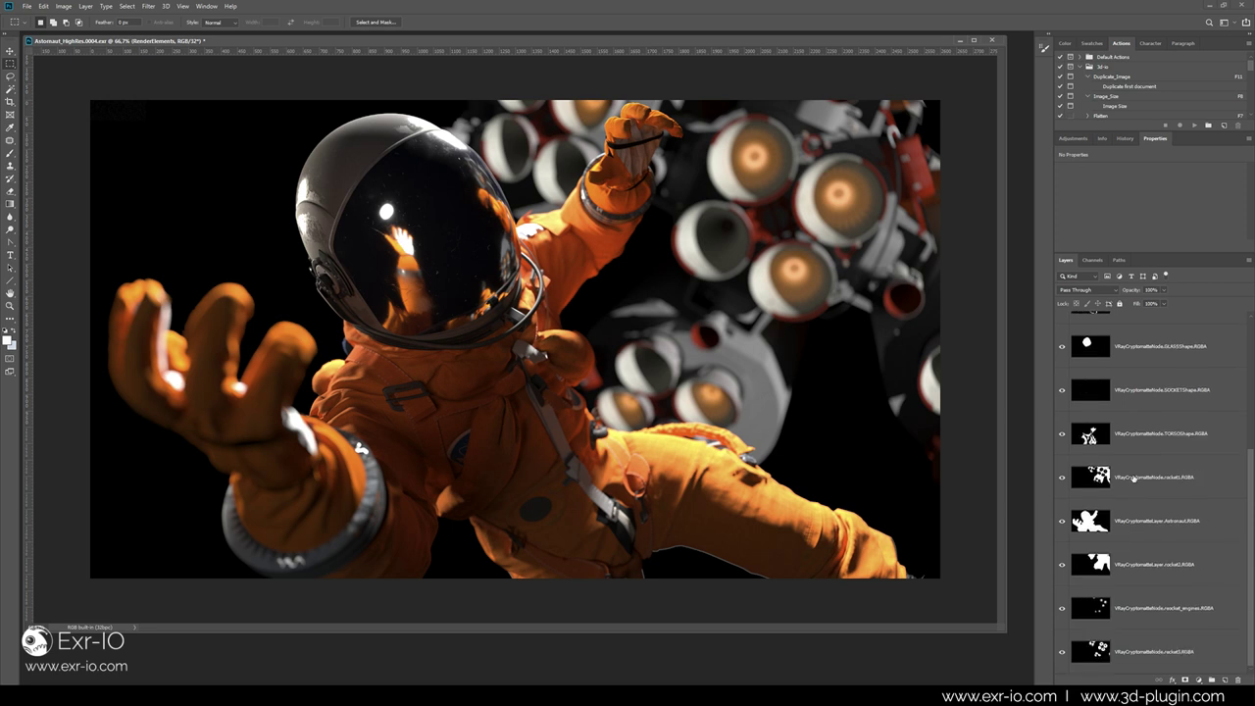
pyautogui.click(1134, 478)
pyautogui.keyDown('ctrl'); pyautogui.click(1150, 563); pyautogui.keyUp('ctrl')
pyautogui.keyDown('ctrl'); pyautogui.click(1147, 608); pyautogui.keyUp('ctrl')
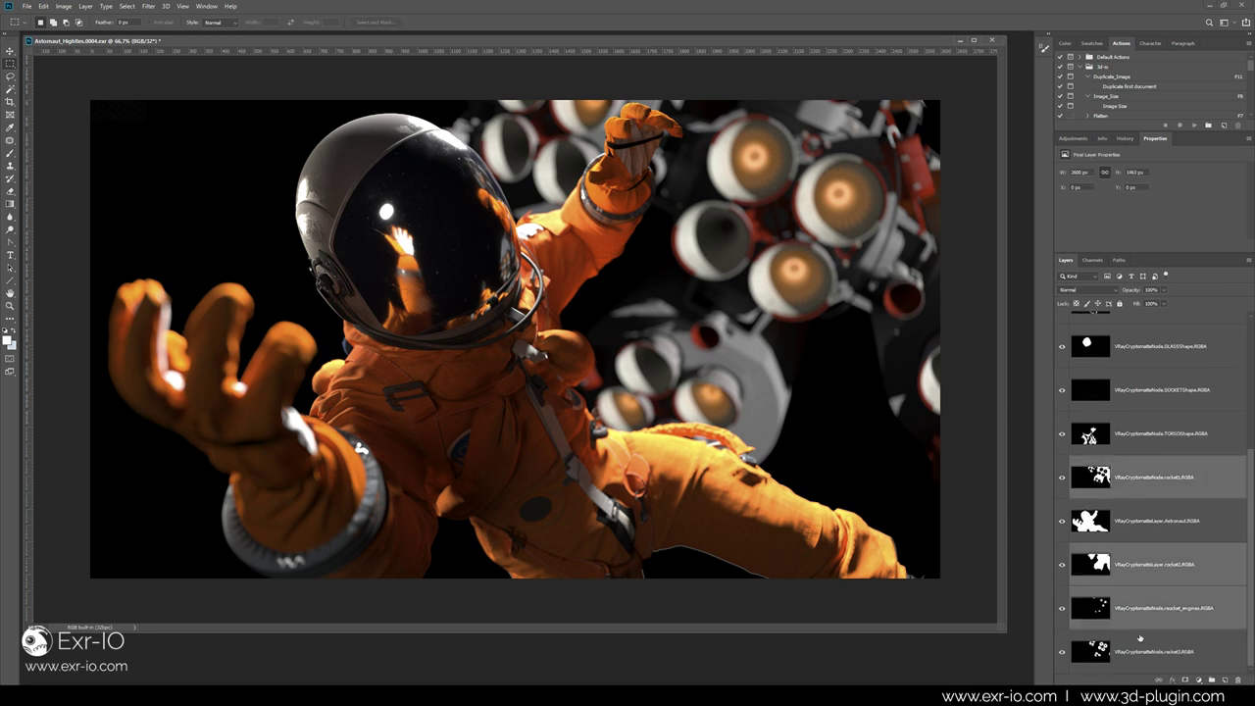
pyautogui.keyDown('ctrl'); pyautogui.click(1137, 652); pyautogui.keyUp('ctrl')
pyautogui.hotkey('ctrl', 'g')
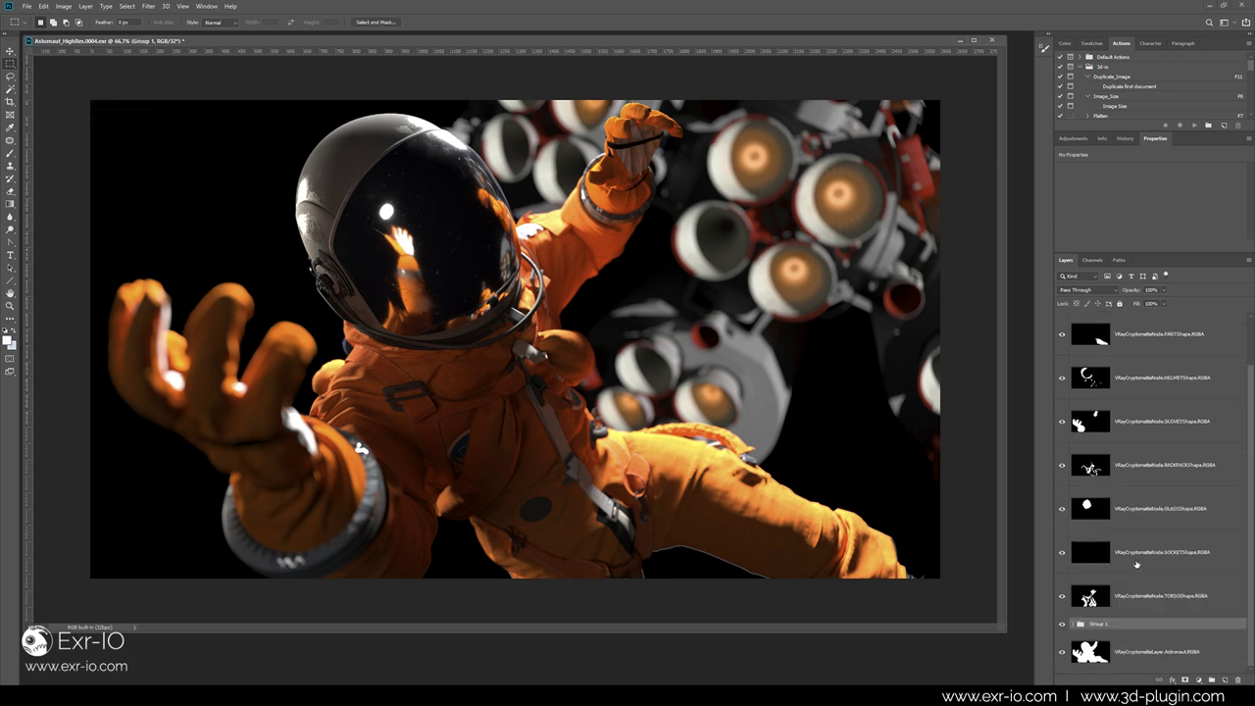
pyautogui.doubleClick(1099, 625)
pyautogui.write('Rocket')
pyautogui.press('Return')
pyautogui.moveTo(1099, 626); pyautogui.dragTo(1107, 670)
# Group the Cryptomatte layers from PANTSShape to Astronaut as Astronaut, and hide the RenderElements, Astronaut and Rocket groups.
pyautogui.scroll(2, 1141, 552)
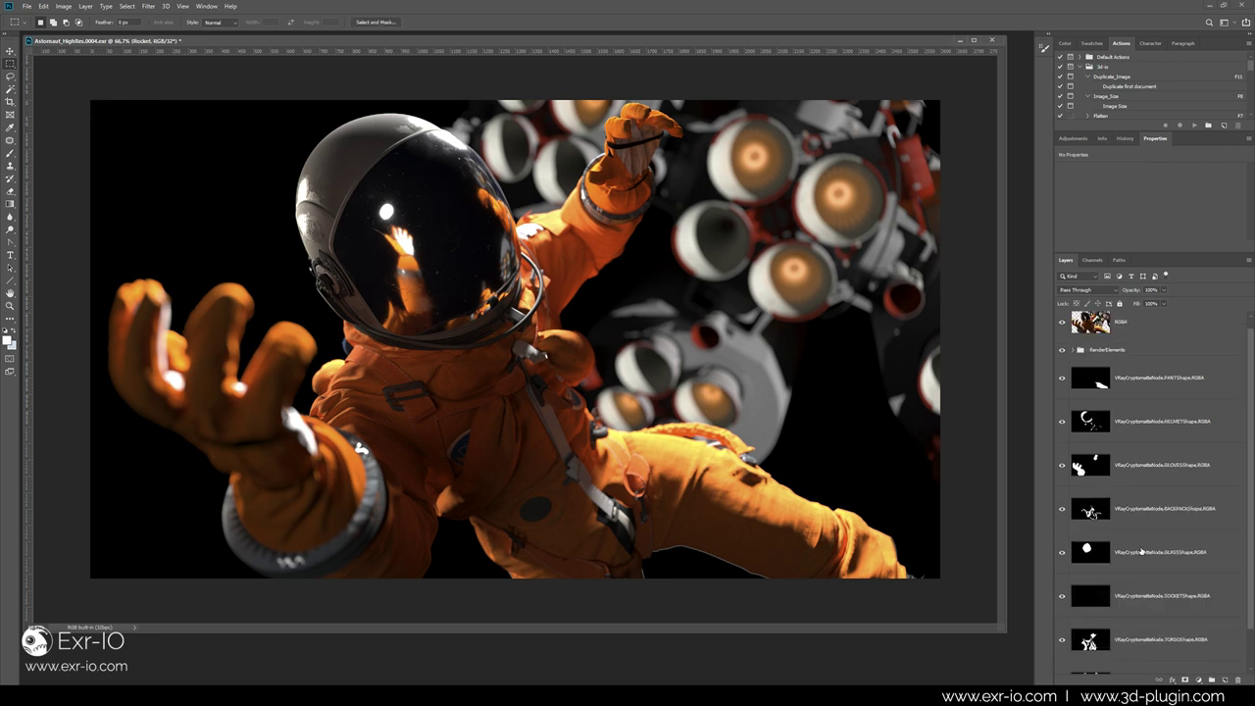
pyautogui.click(1143, 394)
pyautogui.scroll(-1, 1145, 510)
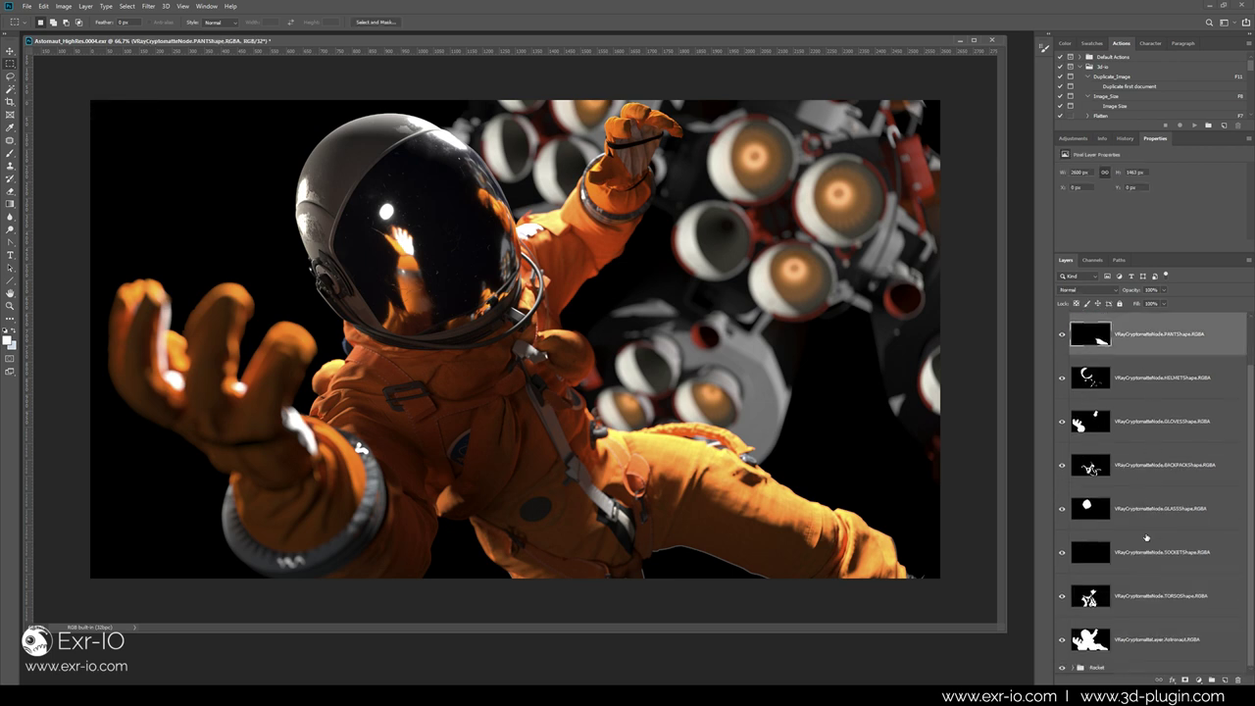
pyautogui.keyDown('shift'); pyautogui.click(1134, 635); pyautogui.keyUp('shift')
pyautogui.hotkey('ctrl', 'g')
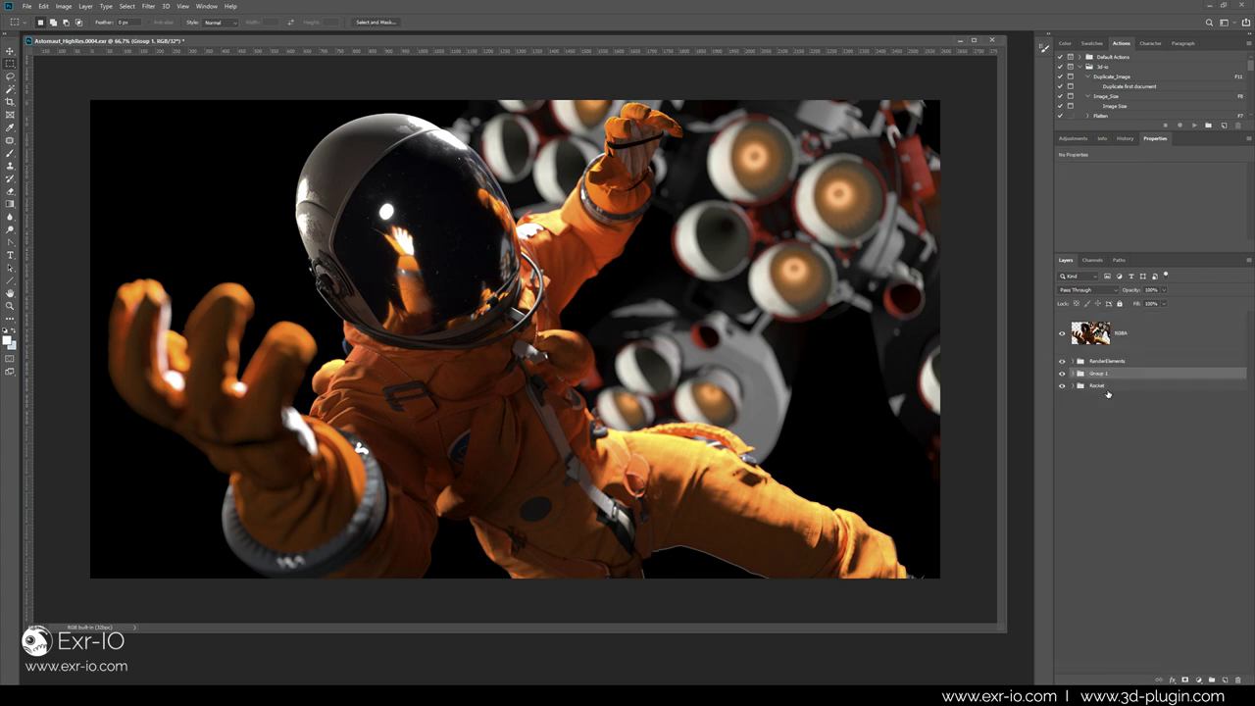
pyautogui.doubleClick(1100, 374)
pyautogui.write('Astronaut')
pyautogui.press('Return')
pyautogui.moveTo(1061, 361); pyautogui.dragTo(1061, 385)
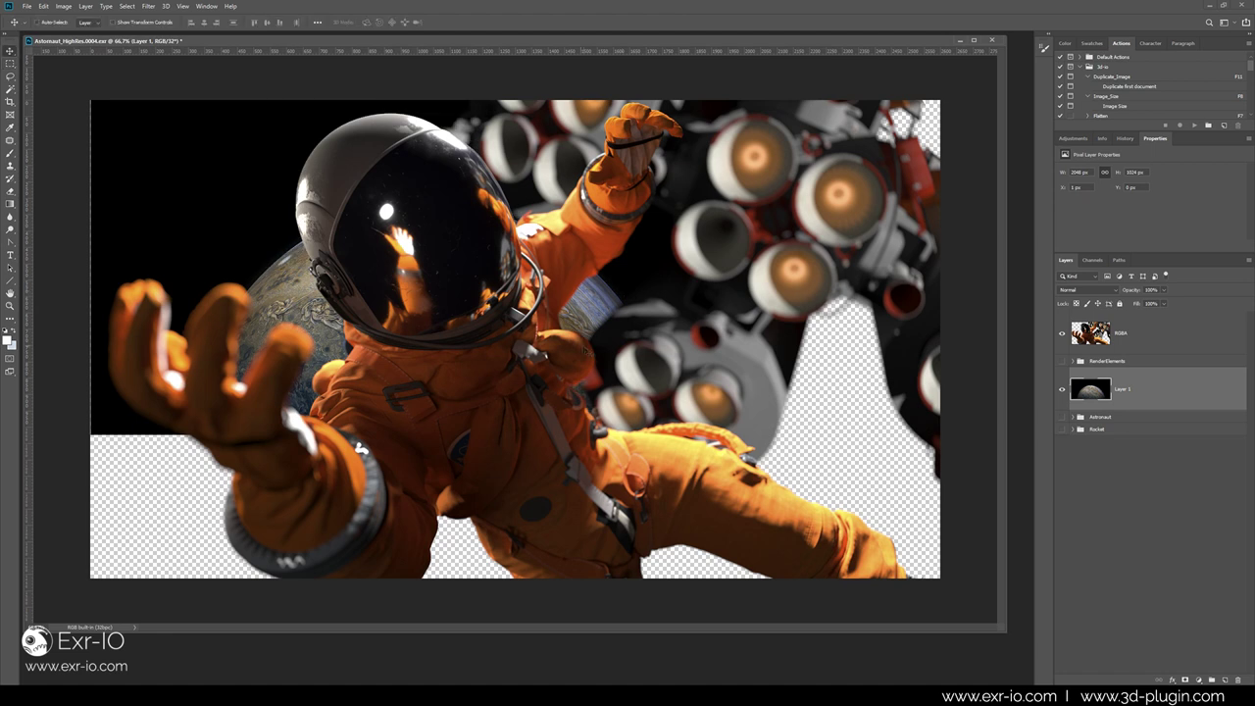
# Enlarge the Jupiter backdrop layer and position it behind the astronaut in the lower-left part of the image.
pyautogui.hotkey('ctrl', 't')
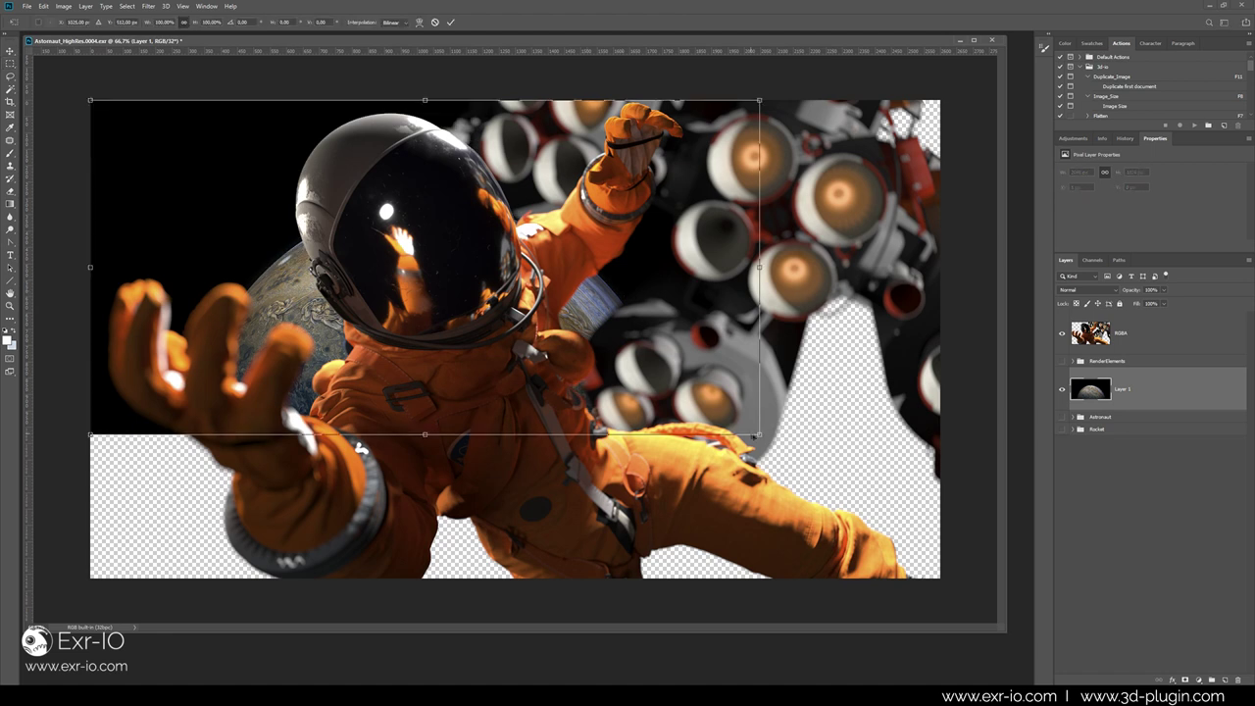
pyautogui.moveTo(840, 434); pyautogui.dragTo(997, 589)
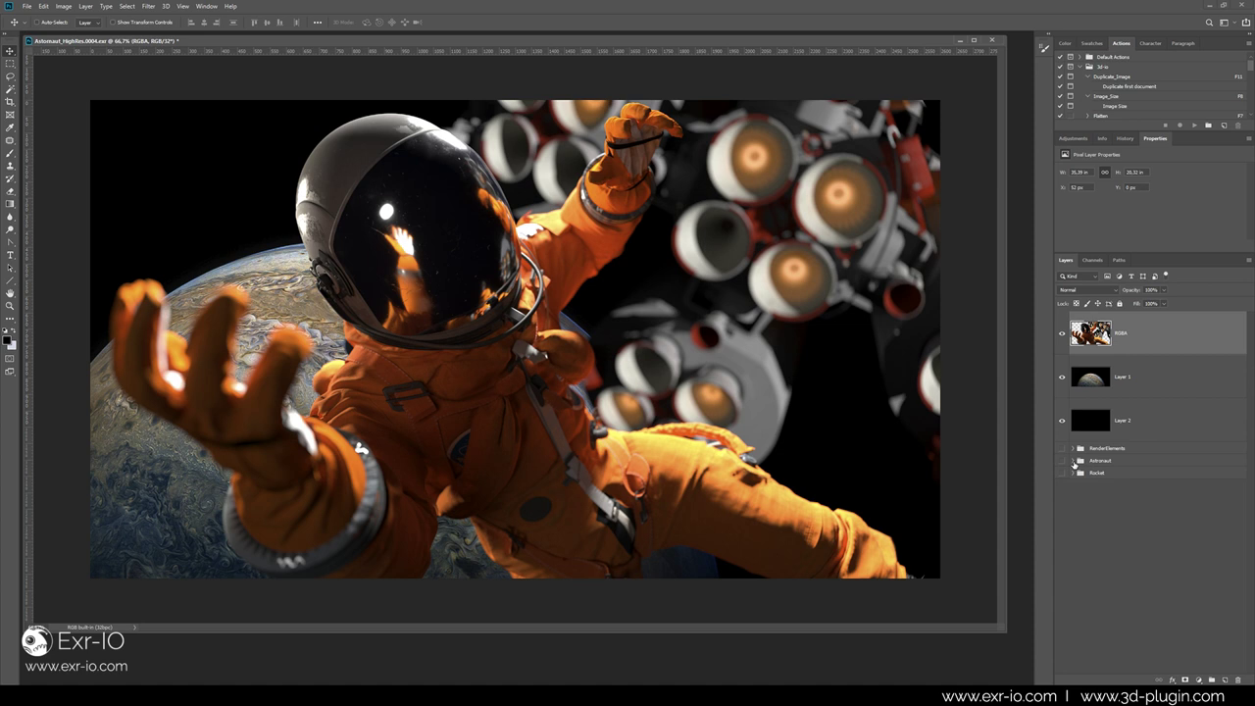
# Isolate the TORSOShape Cryptomatte layer in the Astronaut group, copy its full canvas, and restore the other layers' visibility.
pyautogui.click(1075, 461)
pyautogui.scroll(-2, 1084, 569)
pyautogui.click(1086, 579)
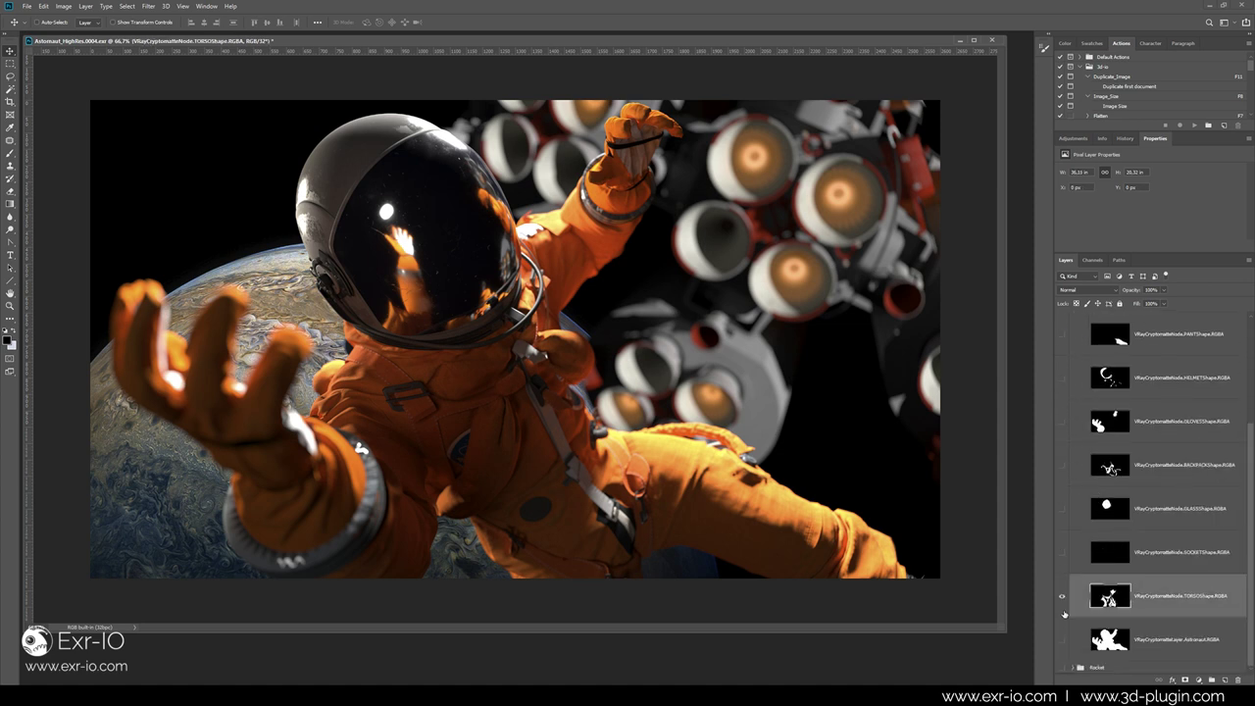
pyautogui.keyDown('alt'); pyautogui.click(1062, 598); pyautogui.keyUp('alt')
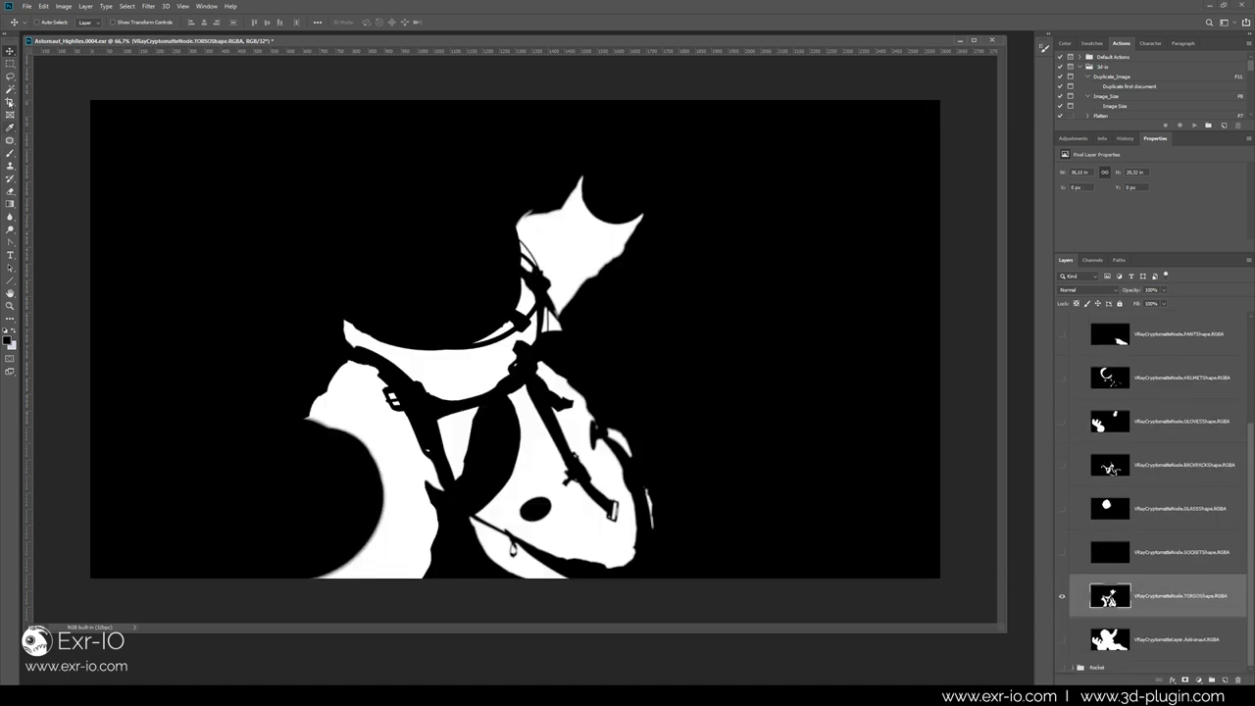
pyautogui.click(10, 63)
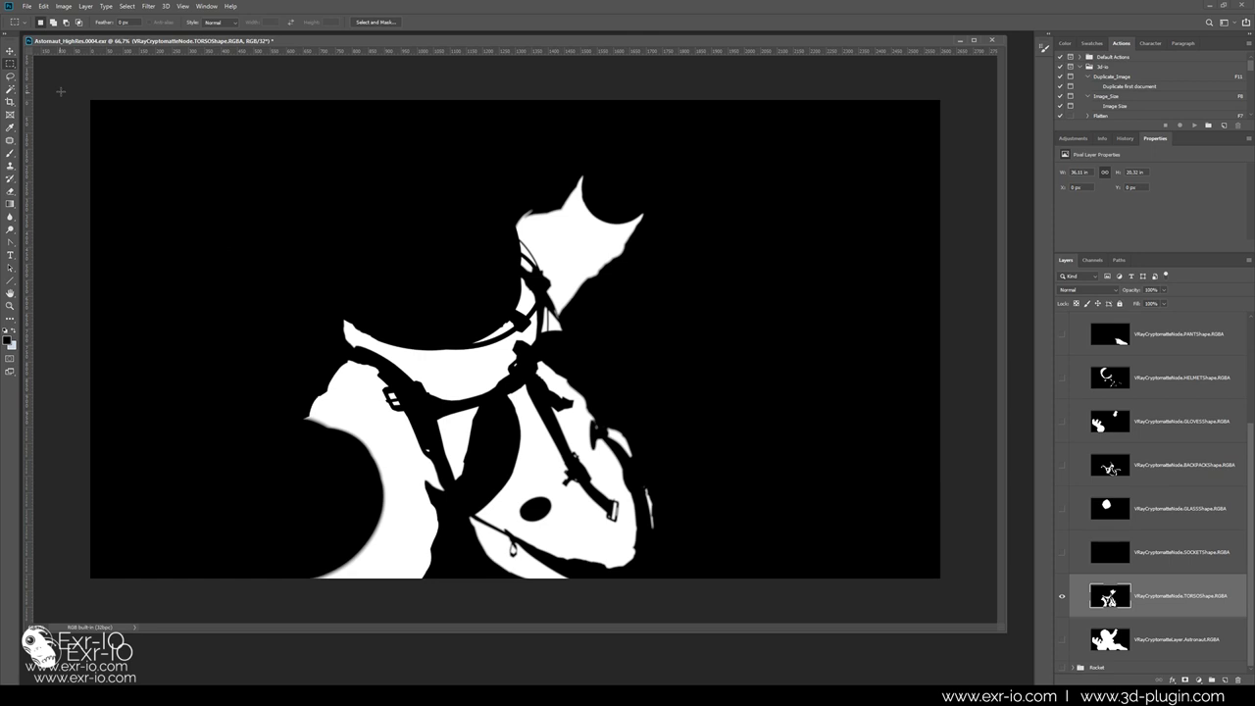
pyautogui.moveTo(90, 99); pyautogui.dragTo(945, 589)
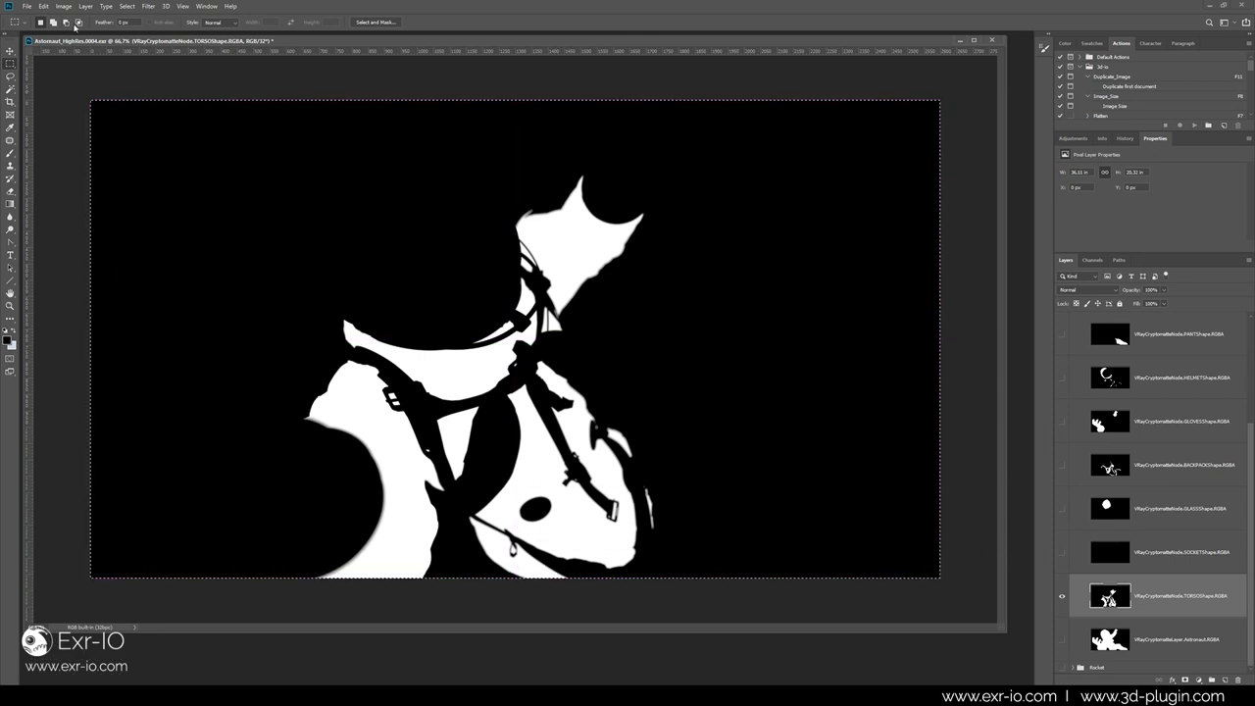
pyautogui.click(43, 8)
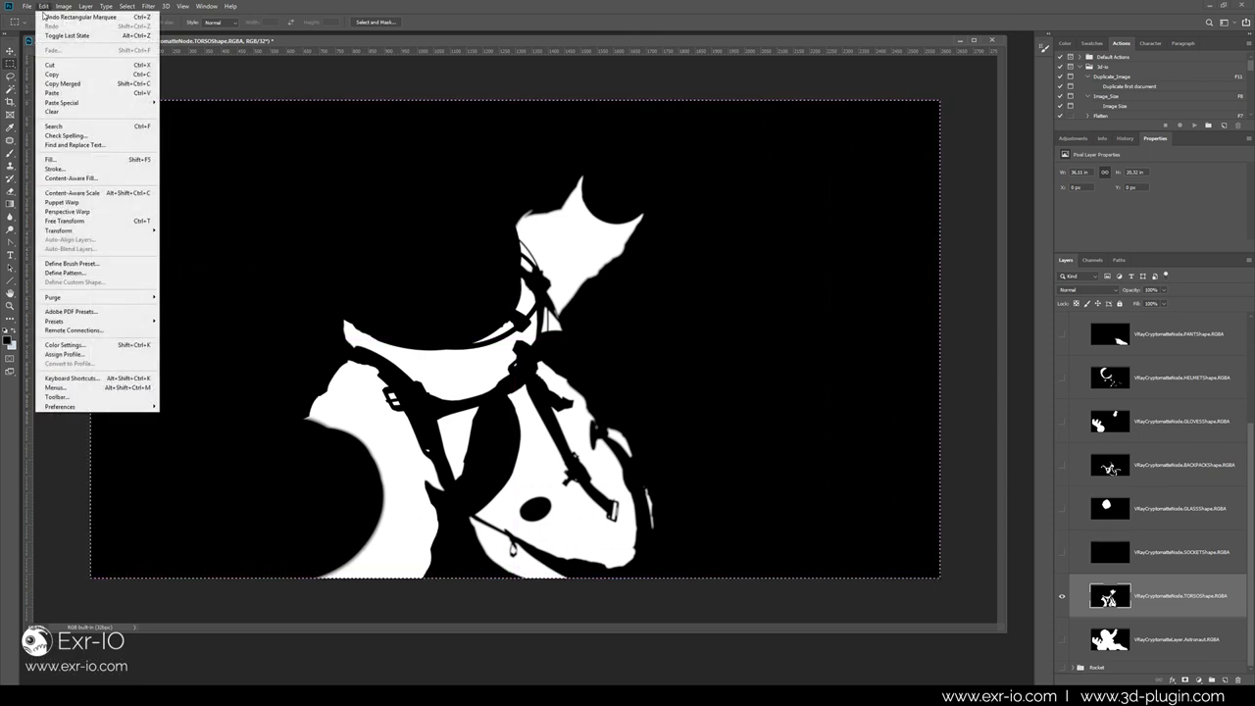
pyautogui.click(62, 76)
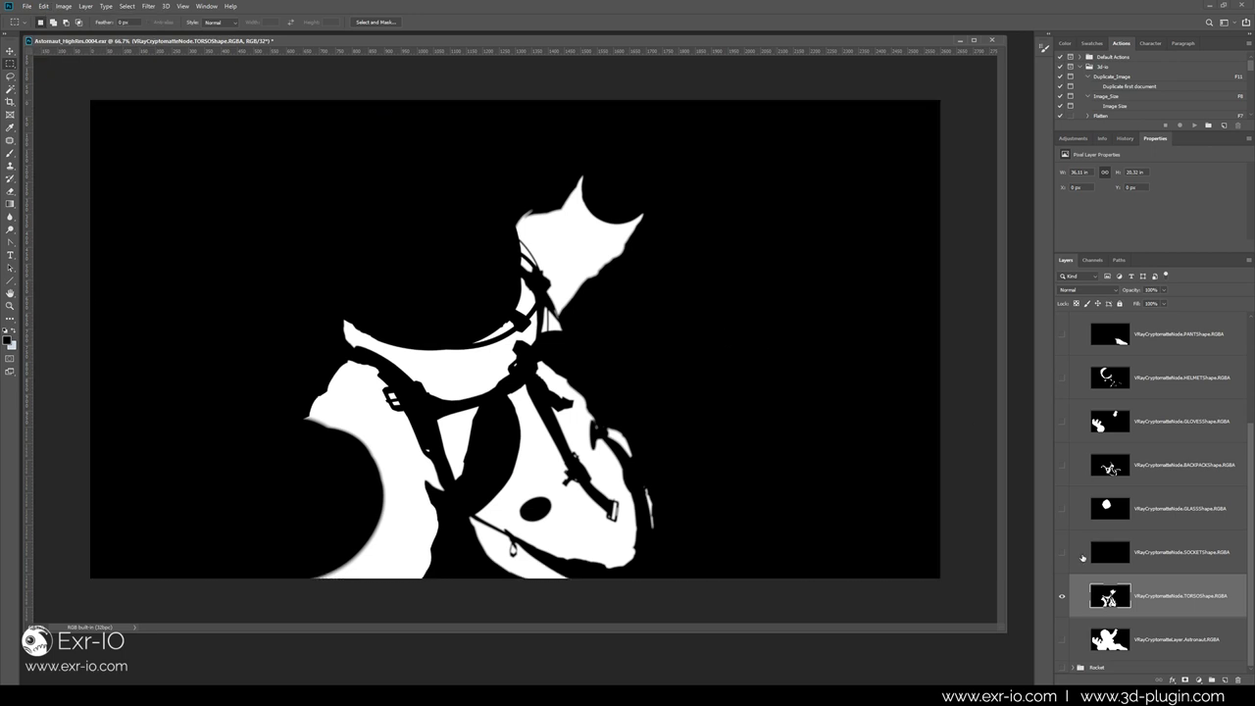
pyautogui.keyDown('alt'); pyautogui.click(1061, 596); pyautogui.keyUp('alt')
pyautogui.scroll(3, 1061, 514)
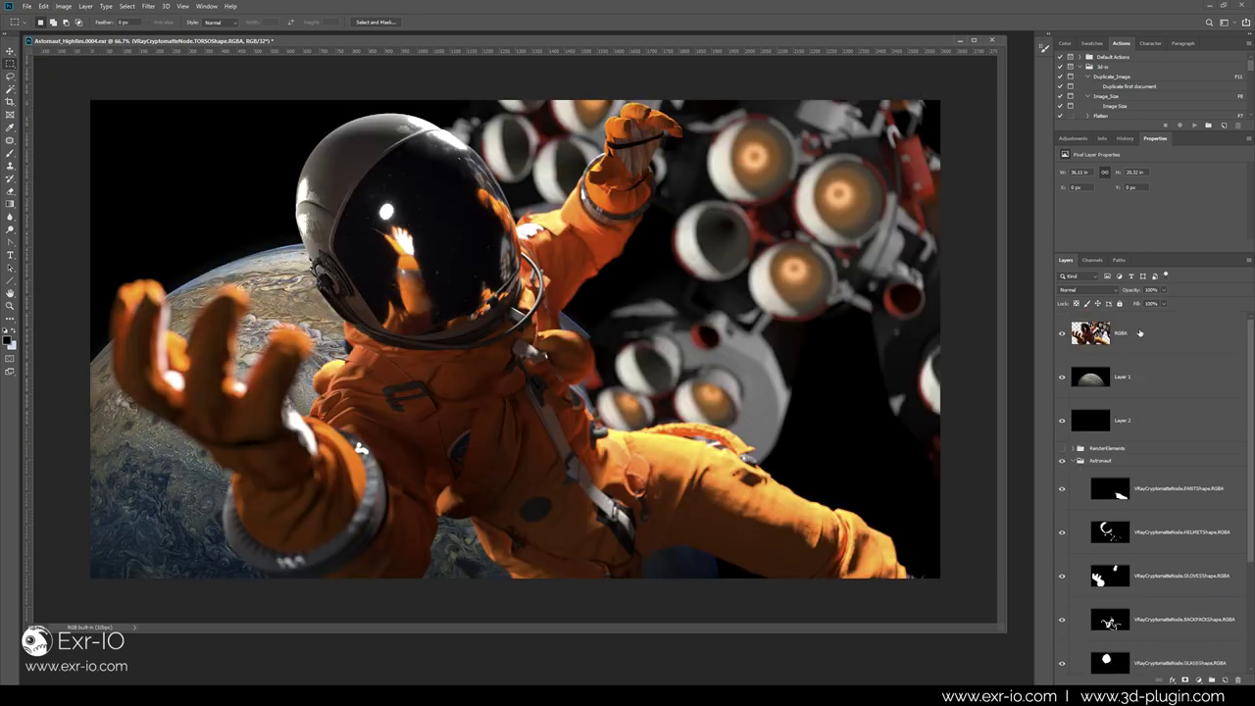
# Add a Hue/Saturation adjustment above the RGBA layer and paste the copied torso matte into its mask.
pyautogui.click(1141, 335)
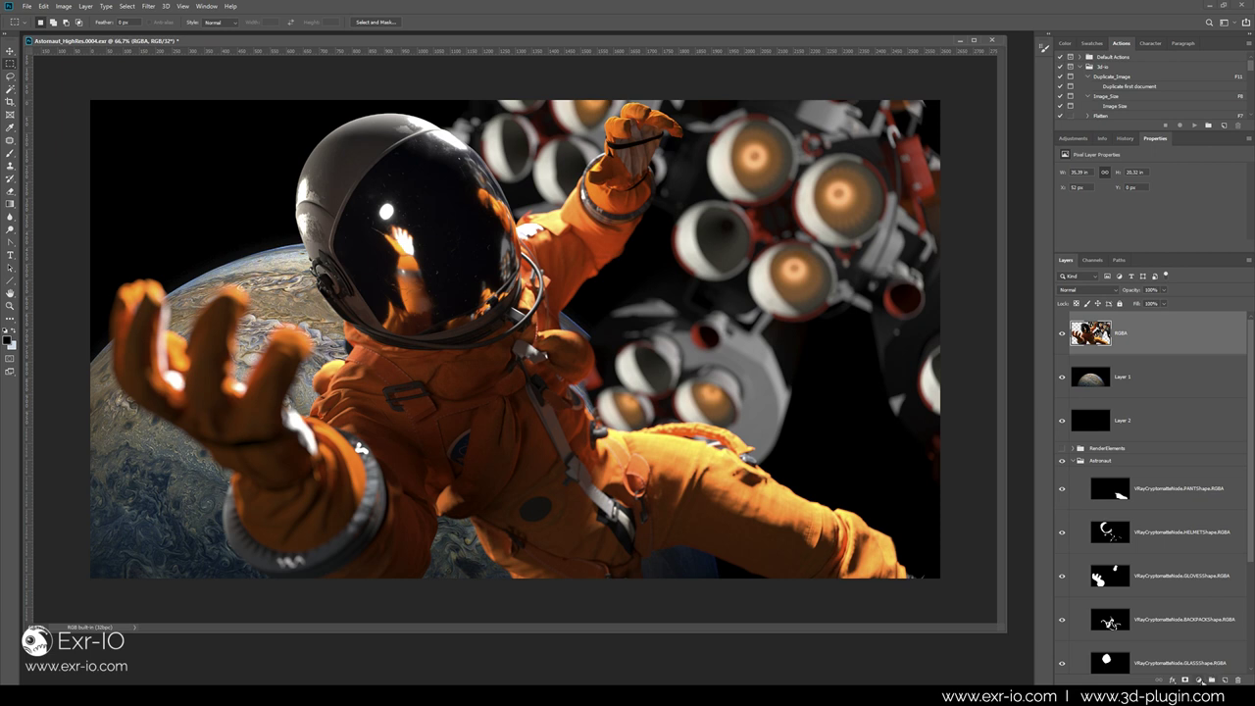
pyautogui.click(1199, 680)
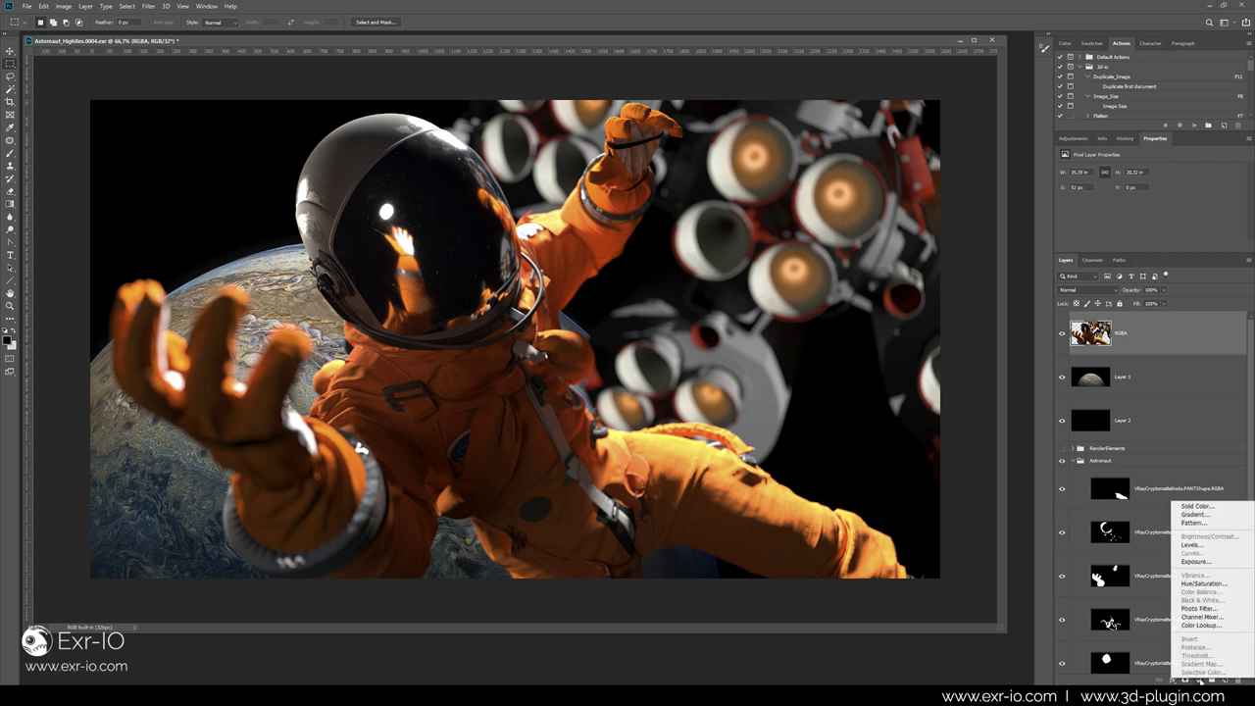
pyautogui.click(1220, 585)
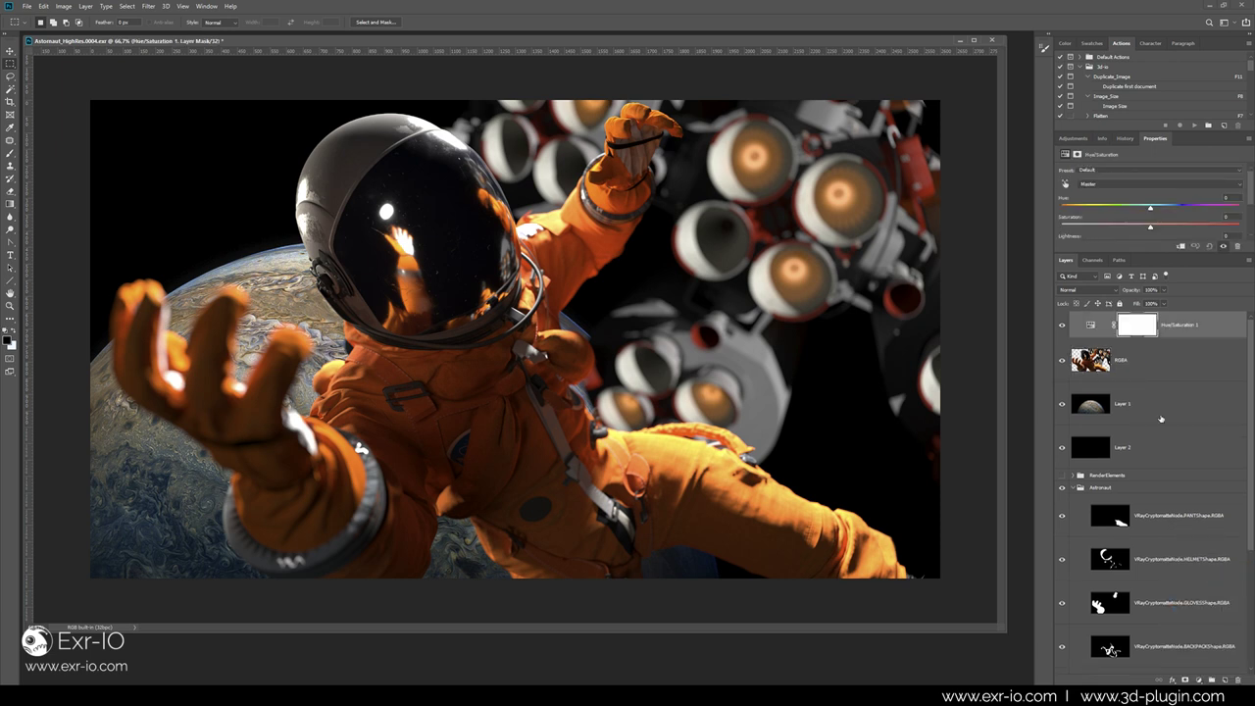
pyautogui.keyDown('alt'); pyautogui.click(1137, 328); pyautogui.keyUp('alt')
pyautogui.hotkey('ctrl', 'v')
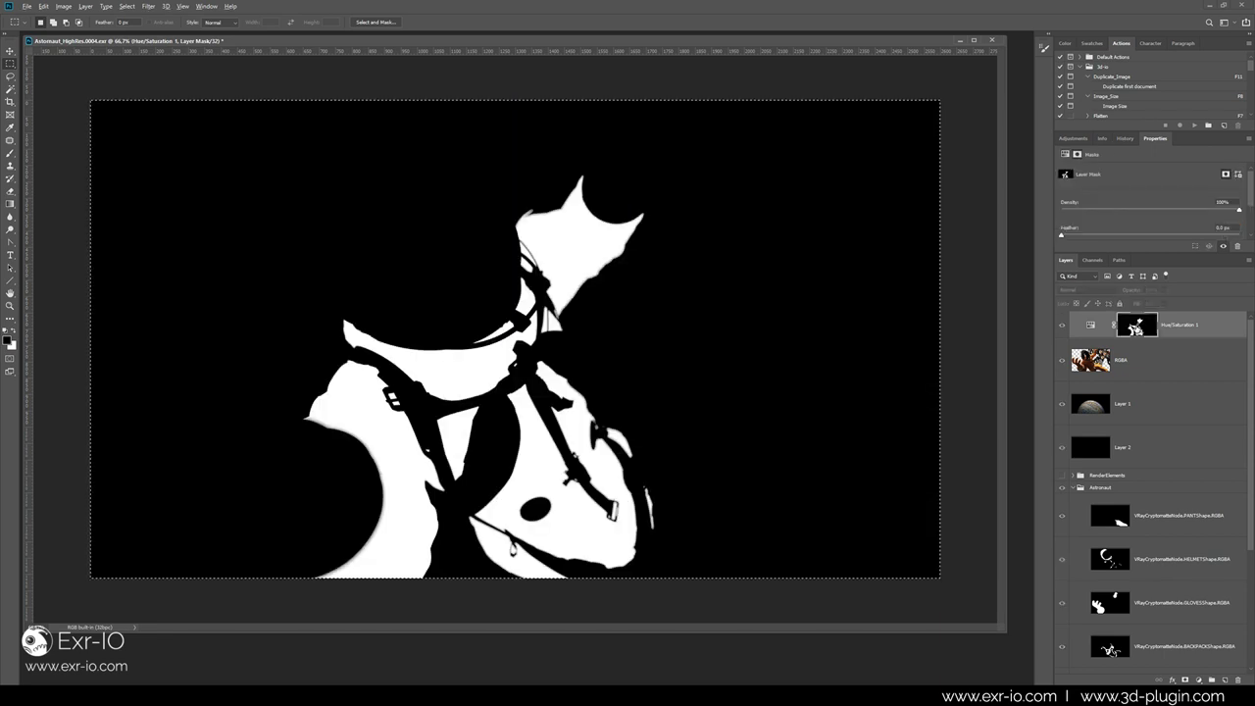
pyautogui.keyDown('alt'); pyautogui.click(1136, 329); pyautogui.keyUp('alt')
pyautogui.hotkey('ctrl', 'd')
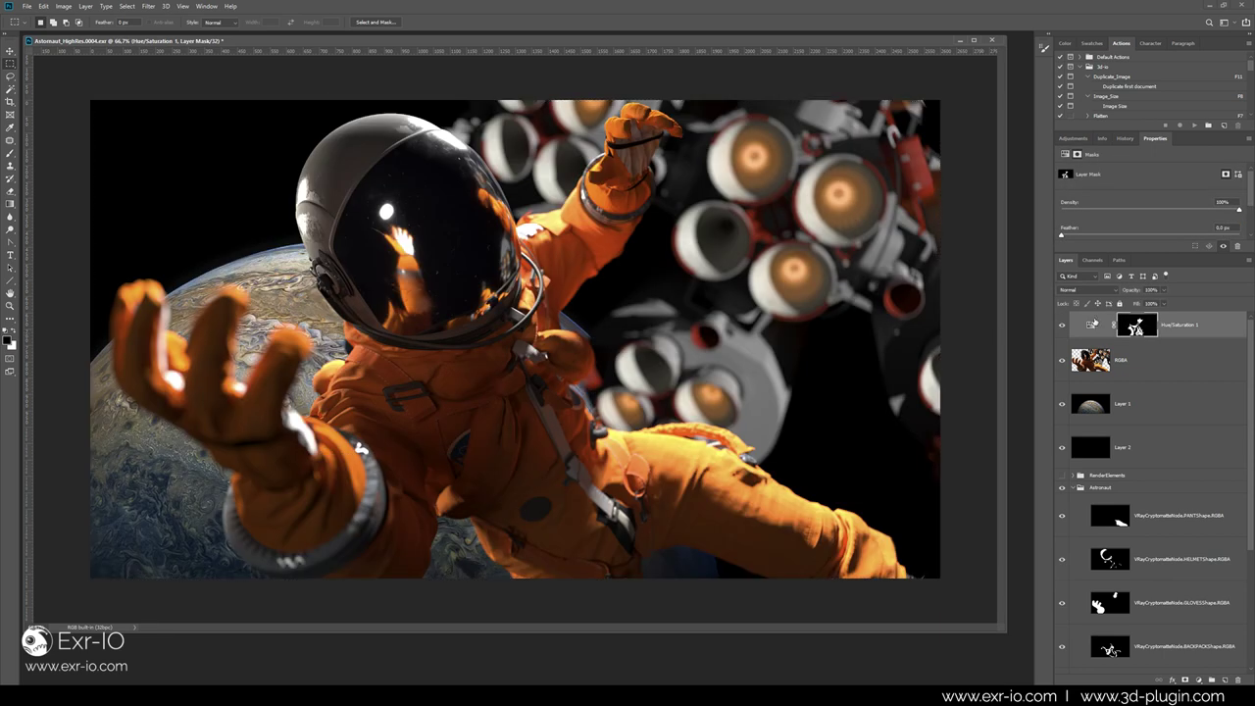
# Shift the torso adjustment's hue so the suit turns light blue, and set its saturation to about -13.
pyautogui.click(1092, 328)
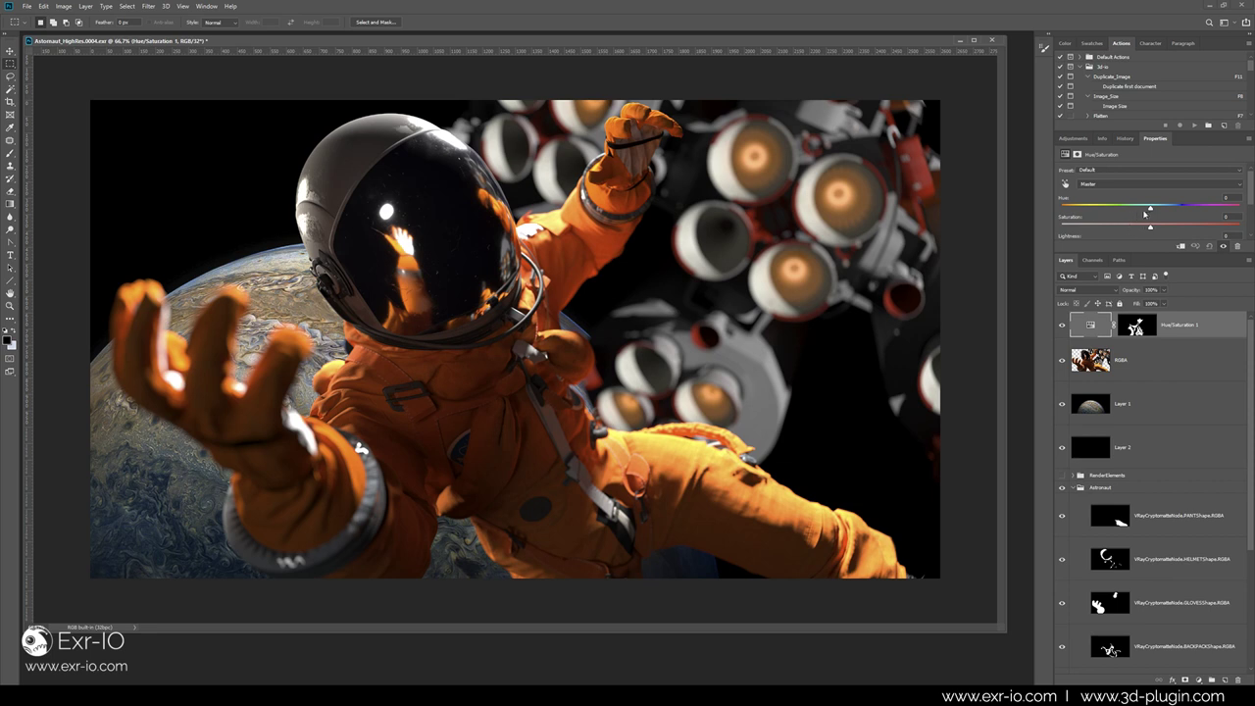
pyautogui.moveTo(1149, 210); pyautogui.dragTo(1071, 222)
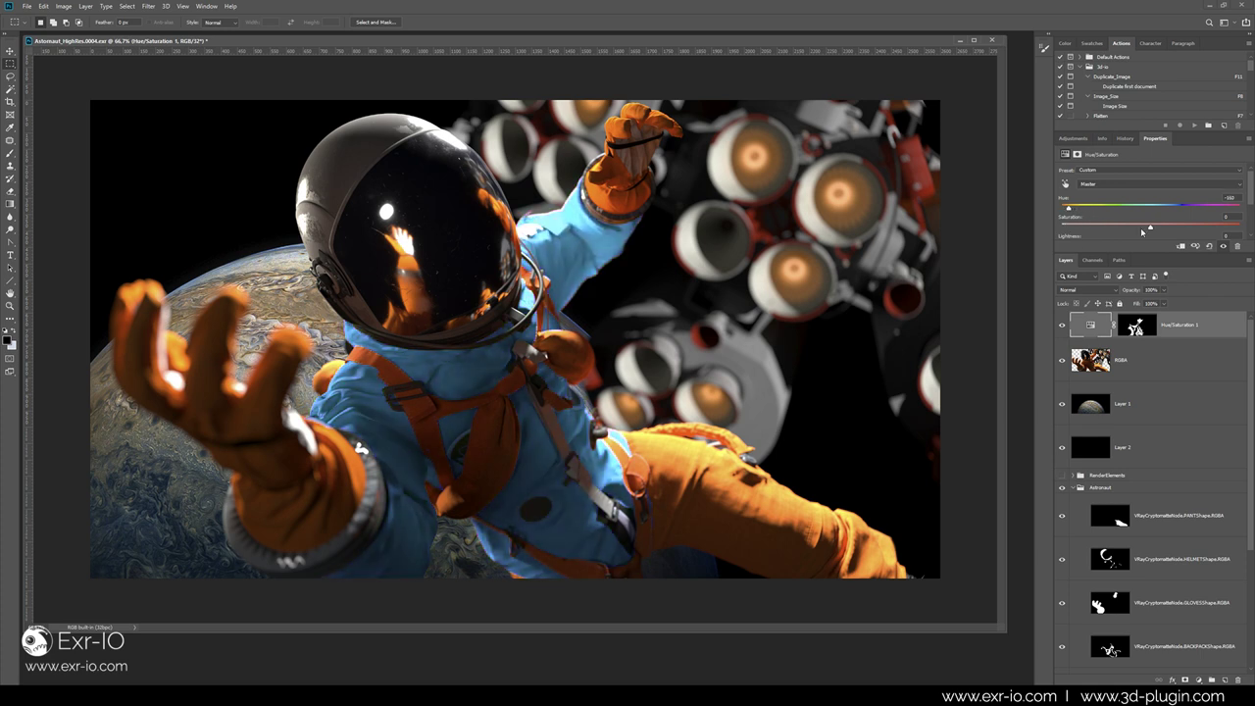
pyautogui.moveTo(1151, 227)
pyautogui.mouseDown()
pyautogui.moveTo(1096, 227)
pyautogui.moveTo(1138, 227)
pyautogui.mouseUp()
# Isolate the PANTSShape Cryptomatte layer, copy its full canvas, and restore the other layers' visibility.
pyautogui.scroll(-1, 1142, 497)
pyautogui.click(1084, 496)
pyautogui.keyDown('alt'); pyautogui.click(1063, 503); pyautogui.keyUp('alt')
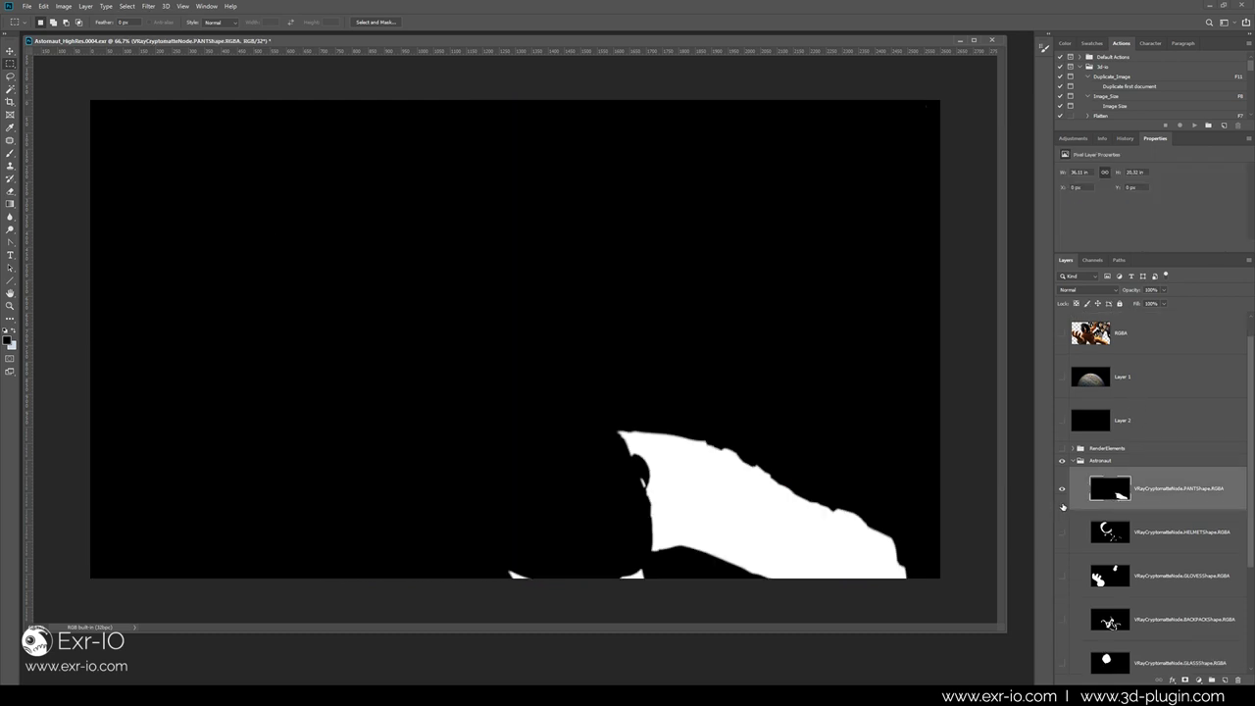
pyautogui.hotkey('ctrl', 'a')
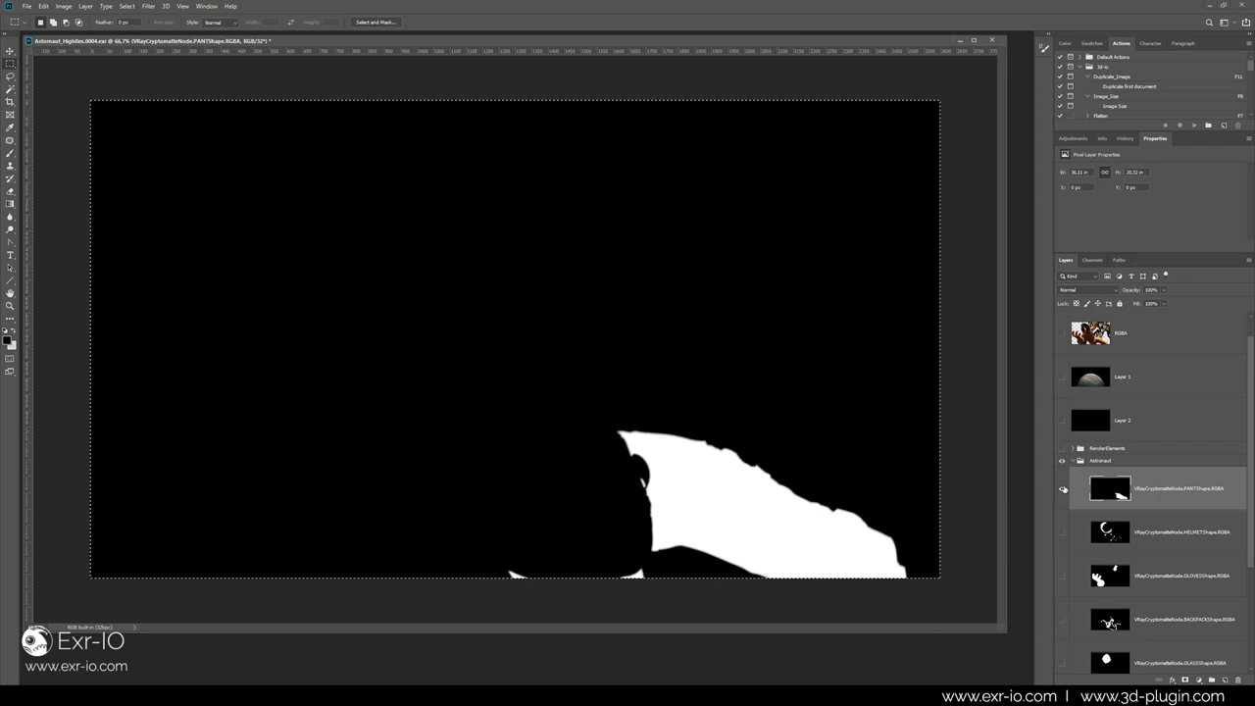
pyautogui.keyDown('alt'); pyautogui.click(1063, 490); pyautogui.keyUp('alt')
pyautogui.scroll(2, 1123, 429)
# Add a second Hue/Saturation adjustment above the torso adjustment and paste the copied pants matte into its mask.
pyautogui.click(1202, 327)
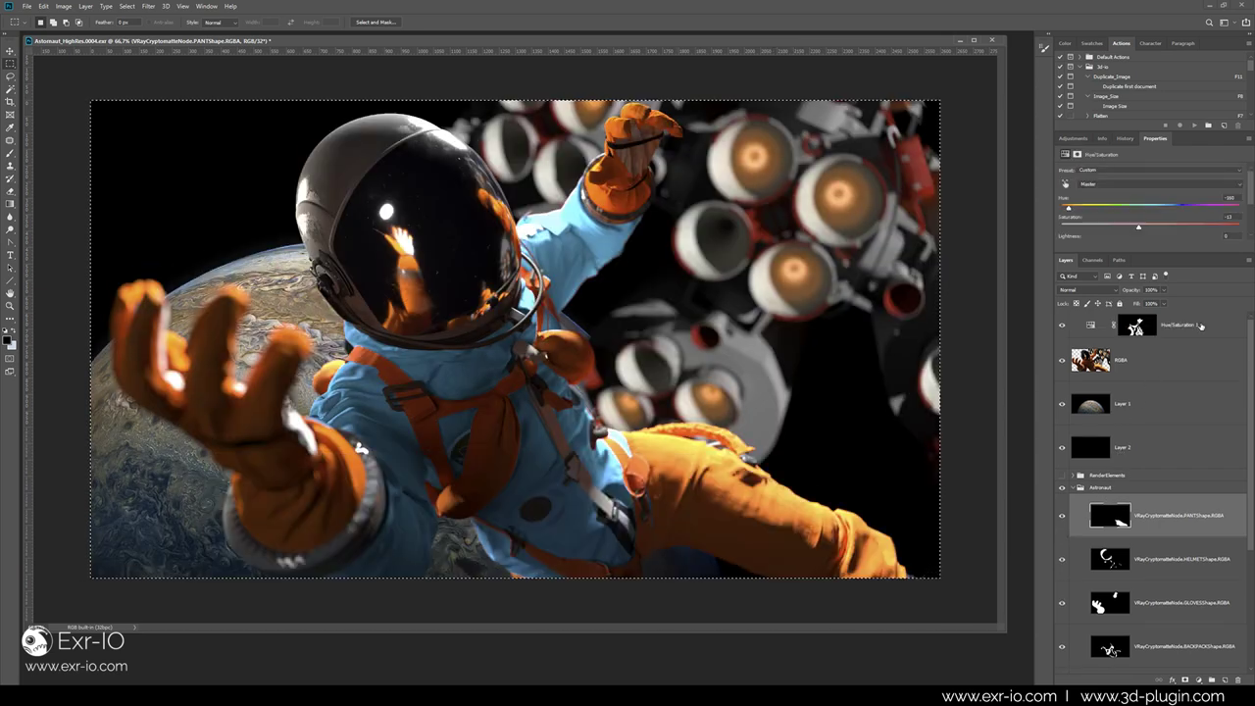
pyautogui.click(1198, 681)
pyautogui.click(1193, 587)
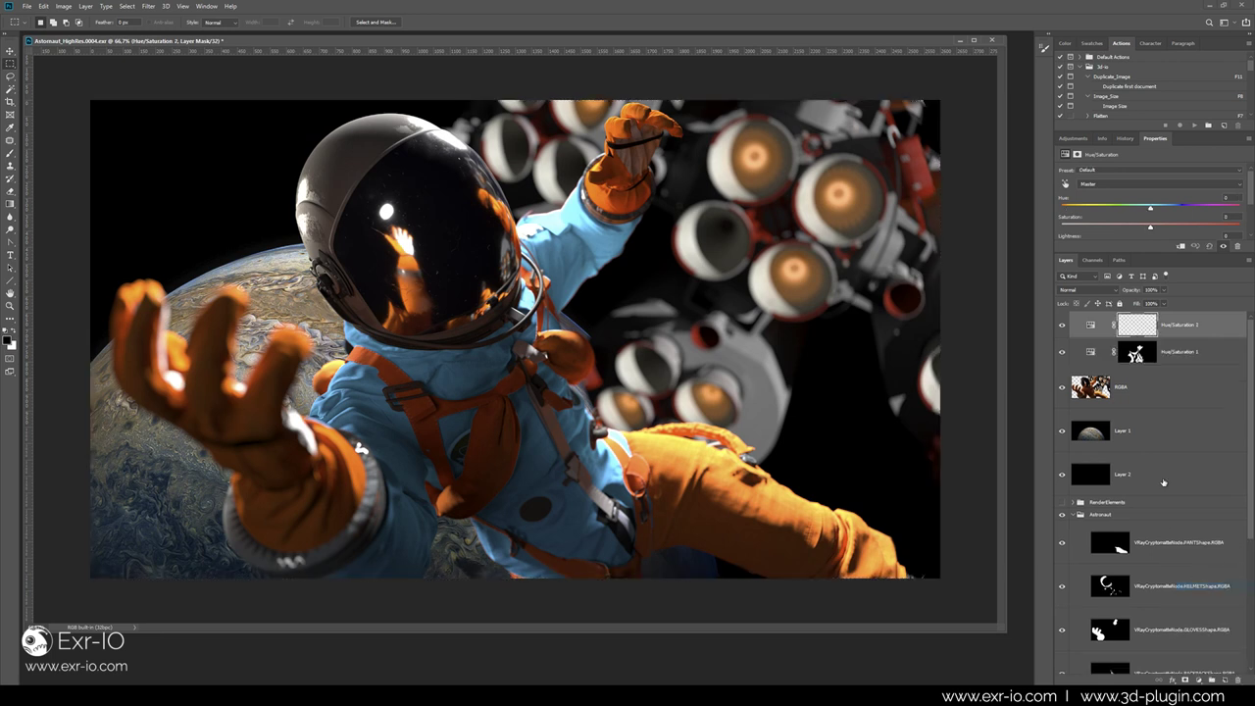
pyautogui.keyDown('alt'); pyautogui.click(1138, 328); pyautogui.keyUp('alt')
pyautogui.hotkey('ctrl', 'v')
pyautogui.keyDown('alt'); pyautogui.click(1137, 325); pyautogui.keyUp('alt')
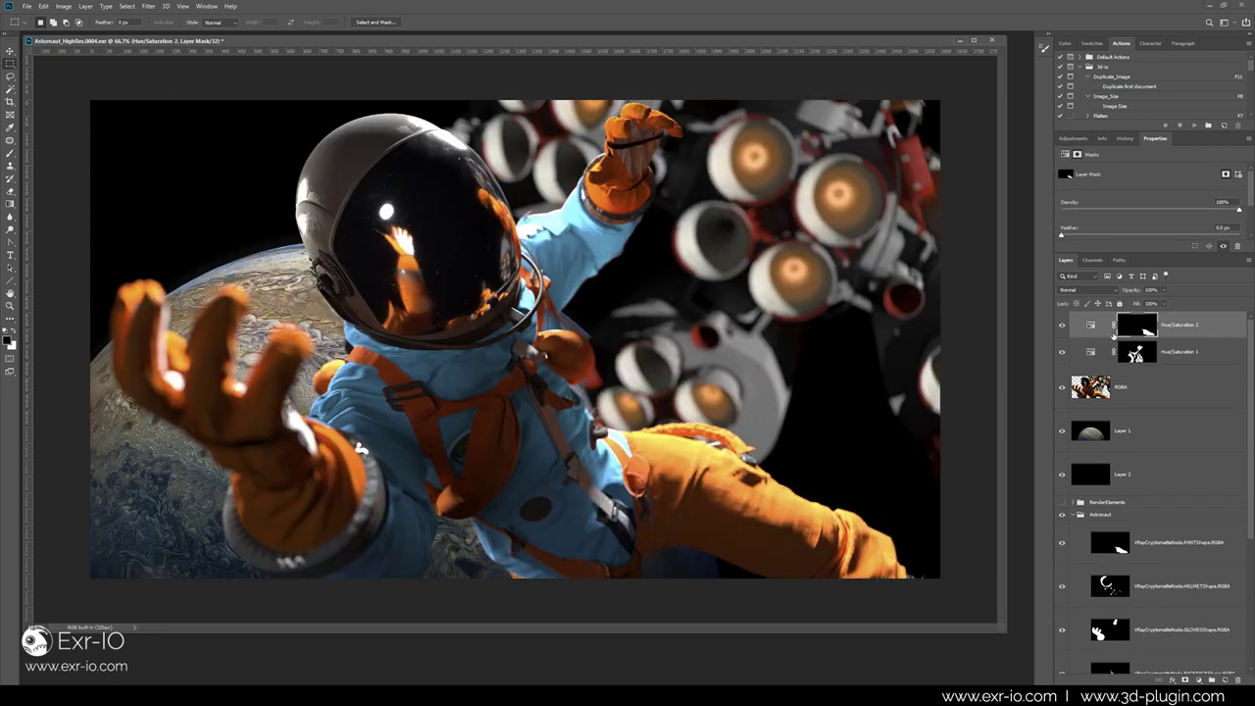
# Set the pants adjustment's hue to about +2 and its saturation to about -53 for a pale beige tone.
pyautogui.click(1090, 325)
pyautogui.moveTo(1150, 210)
pyautogui.mouseDown()
pyautogui.moveTo(1116, 212)
pyautogui.moveTo(1192, 210)
pyautogui.moveTo(1153, 210)
pyautogui.mouseUp()
pyautogui.moveTo(1150, 228); pyautogui.dragTo(1103, 229)
# Isolate the GLOVESShape Cryptomatte layer, copy its full canvas, and restore the other layers' visibility.
pyautogui.scroll(-1, 1124, 509)
pyautogui.scroll(-1, 1124, 509)
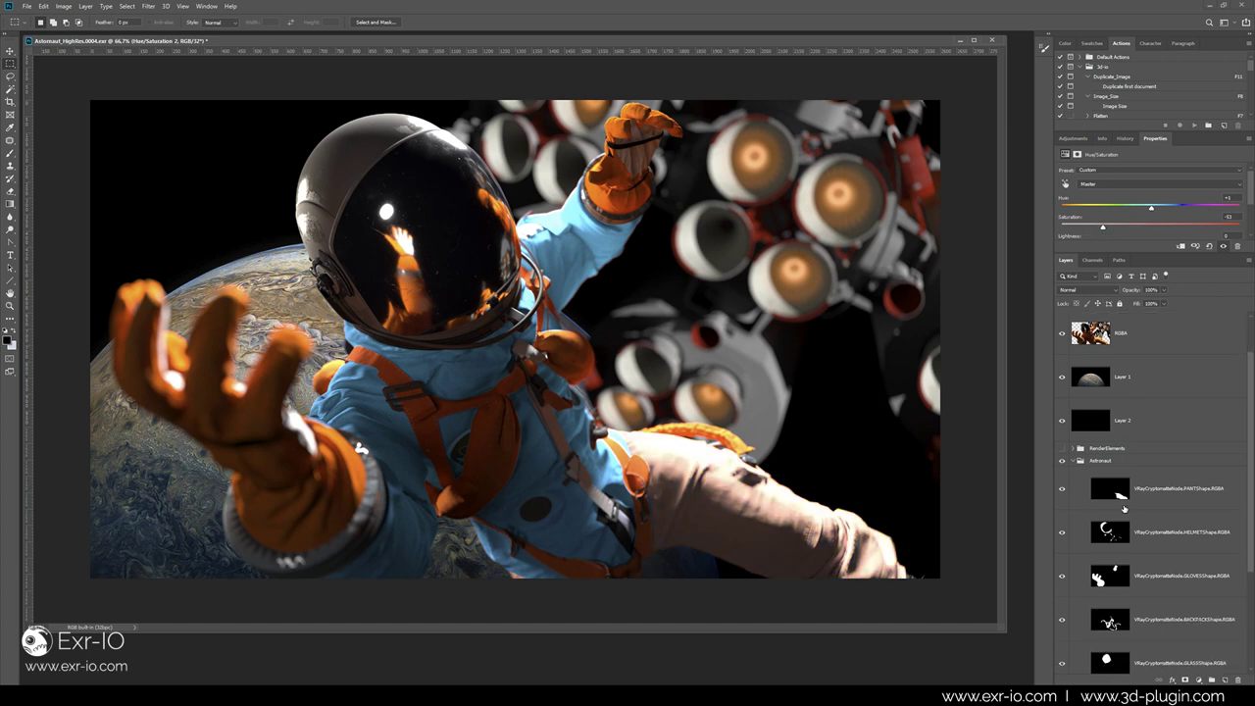
pyautogui.scroll(-1, 1124, 509)
pyautogui.click(1075, 555)
pyautogui.keyDown('alt'); pyautogui.click(1061, 549); pyautogui.keyUp('alt')
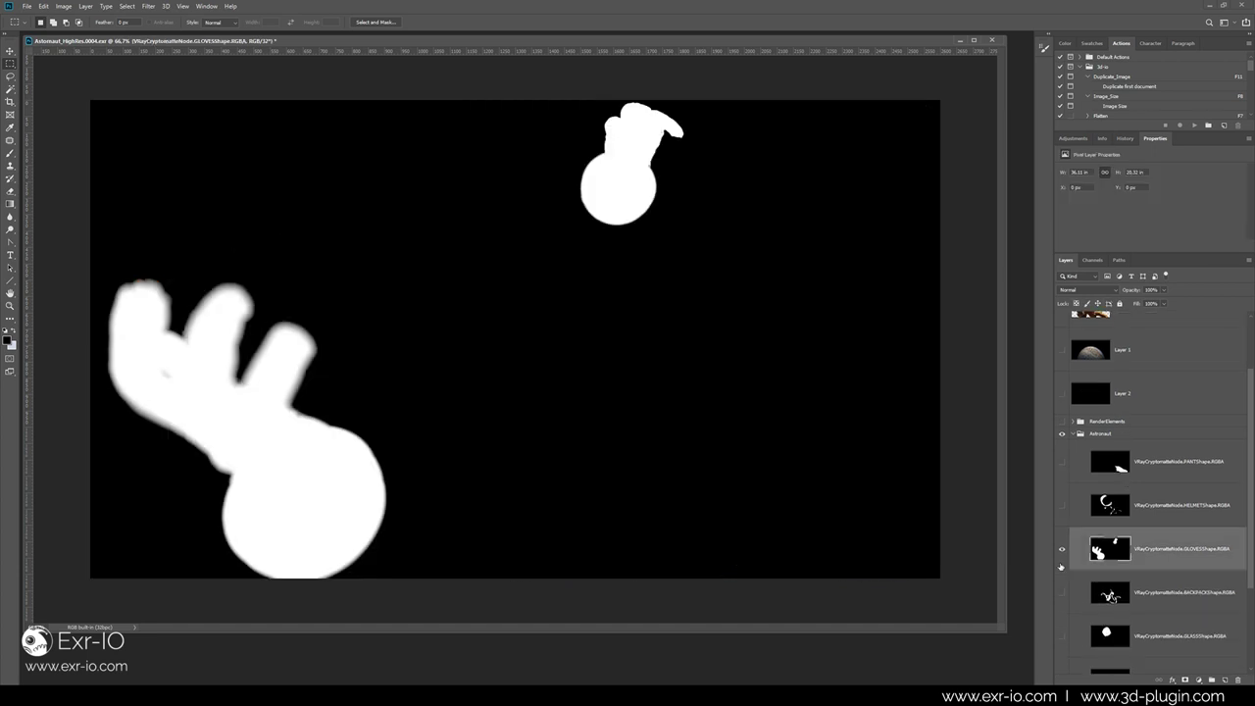
pyautogui.keyDown('alt'); pyautogui.click(1060, 563); pyautogui.keyUp('alt')
pyautogui.keyDown('alt'); pyautogui.click(1063, 564); pyautogui.keyUp('alt')
pyautogui.hotkey('ctrl', 'a')
pyautogui.keyDown('alt'); pyautogui.click(1061, 558); pyautogui.keyUp('alt')
pyautogui.scroll(3, 1112, 529)
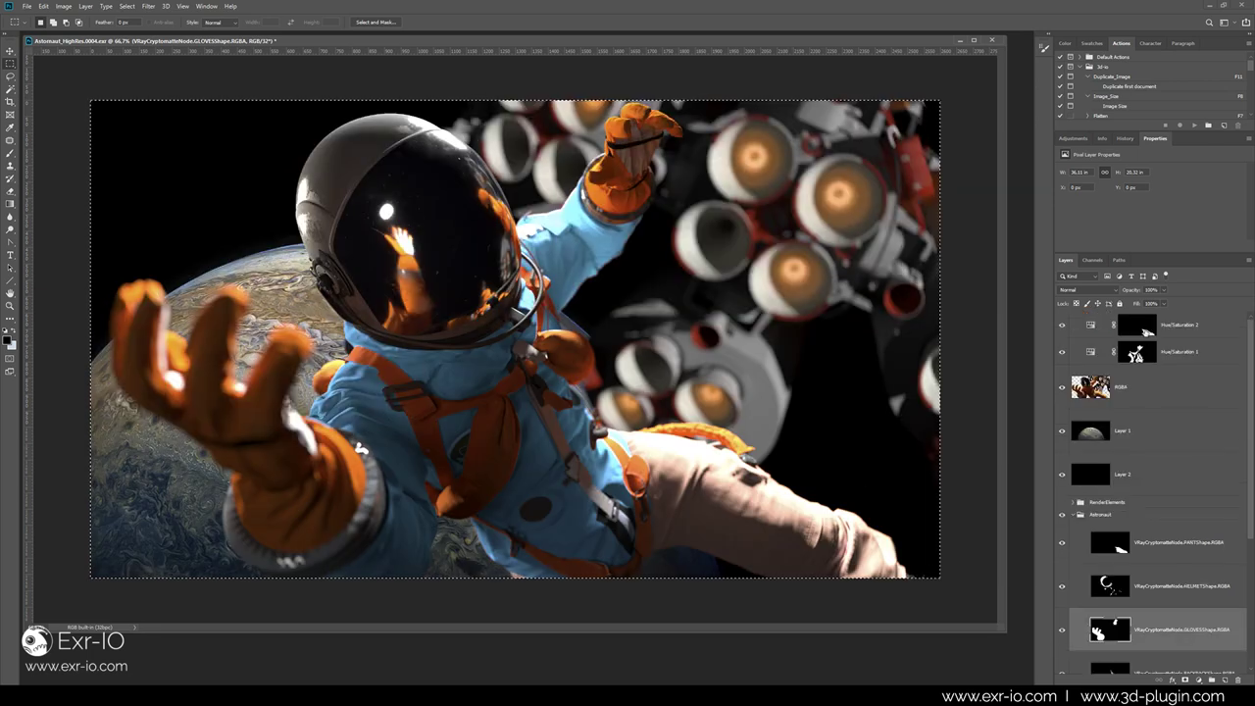
# Add a third Hue/Saturation adjustment above the pants adjustment and paste the copied gloves matte into its mask.
pyautogui.click(1180, 326)
pyautogui.click(1198, 679)
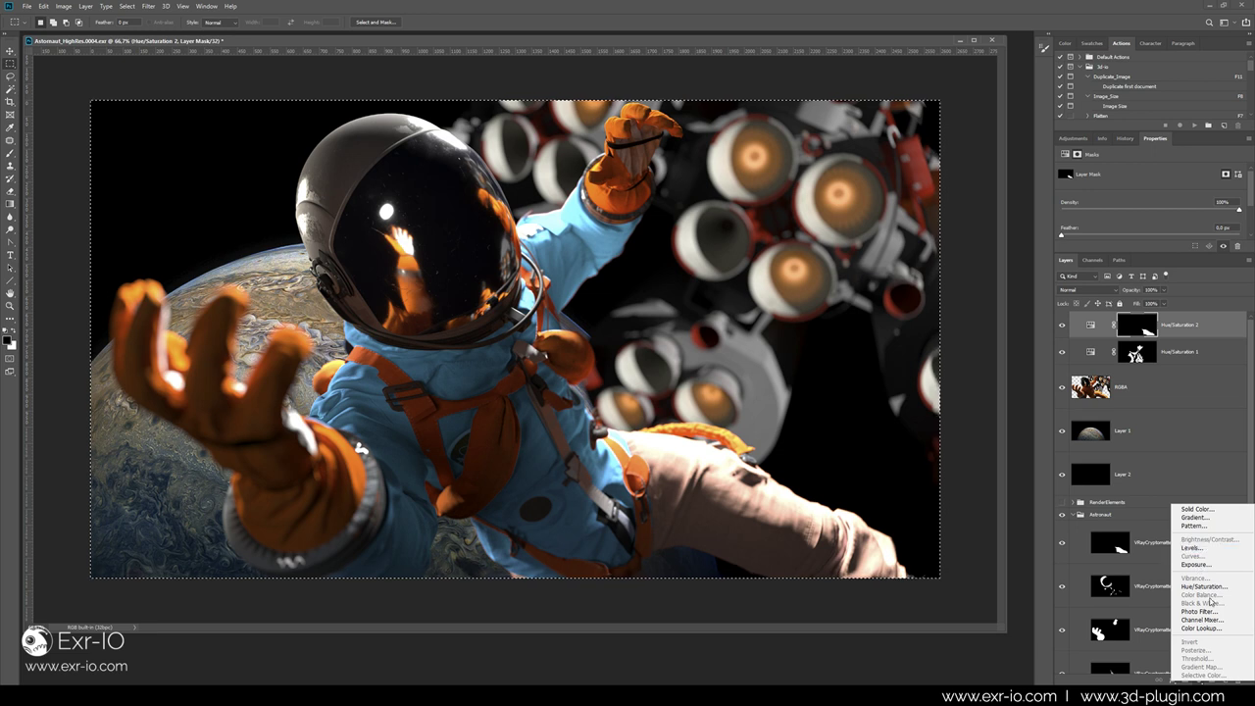
pyautogui.click(1204, 587)
pyautogui.keyDown('alt'); pyautogui.click(1137, 325); pyautogui.keyUp('alt')
pyautogui.hotkey('ctrl', 'v')
pyautogui.keyDown('alt'); pyautogui.click(1137, 325); pyautogui.keyUp('alt')
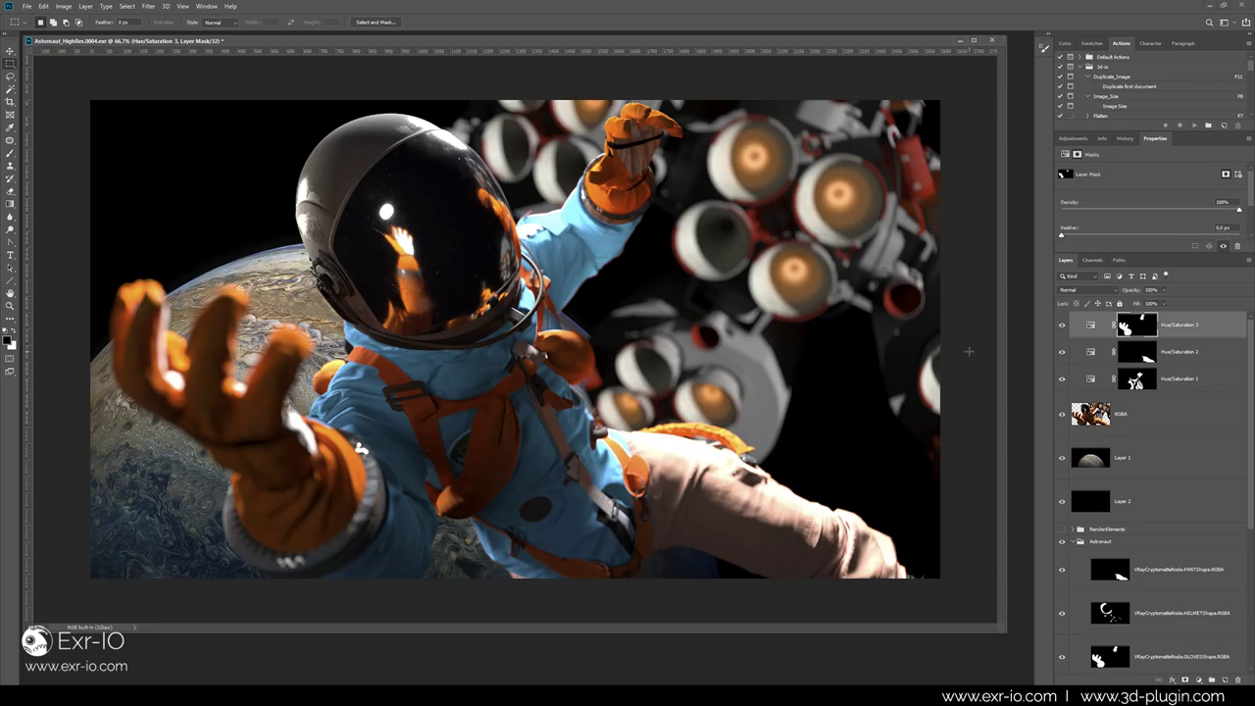
# Shift the gloves adjustment's hue to yellow and set its saturation to about -11.
pyautogui.click(1090, 325)
pyautogui.moveTo(1151, 209); pyautogui.dragTo(1186, 214)
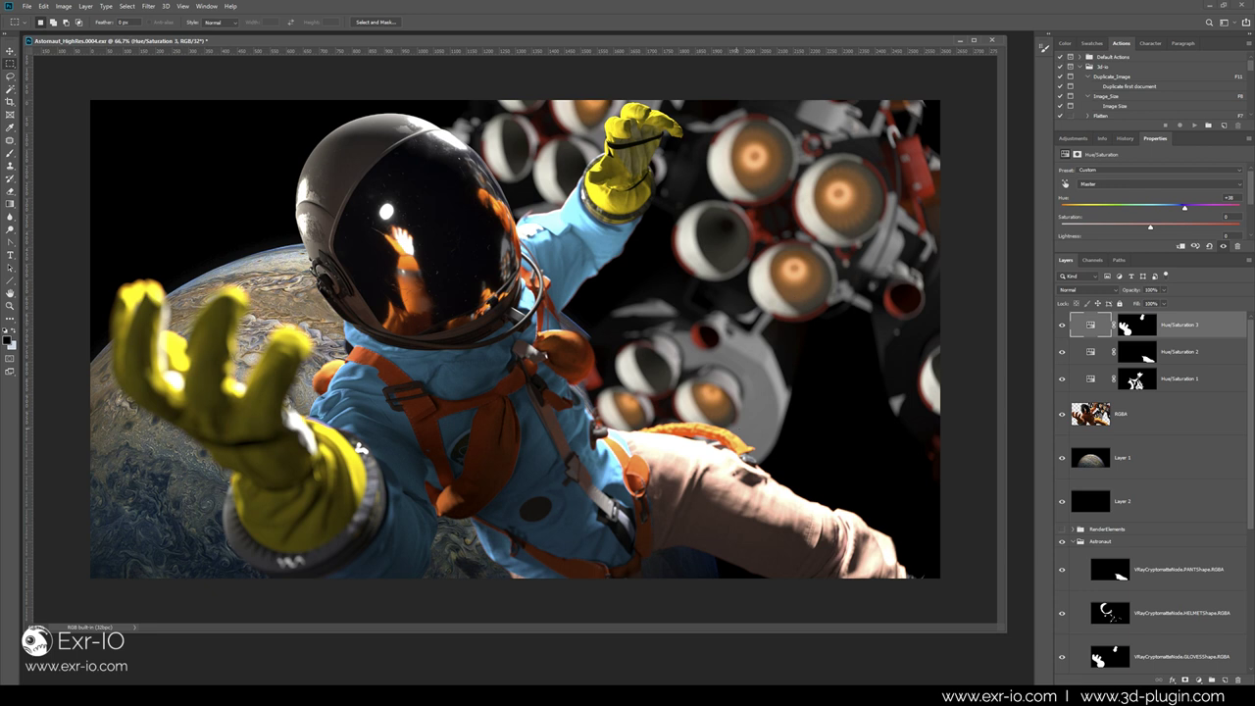
pyautogui.moveTo(1147, 231)
pyautogui.mouseDown()
pyautogui.moveTo(1073, 233)
pyautogui.moveTo(1145, 235)
pyautogui.mouseUp()
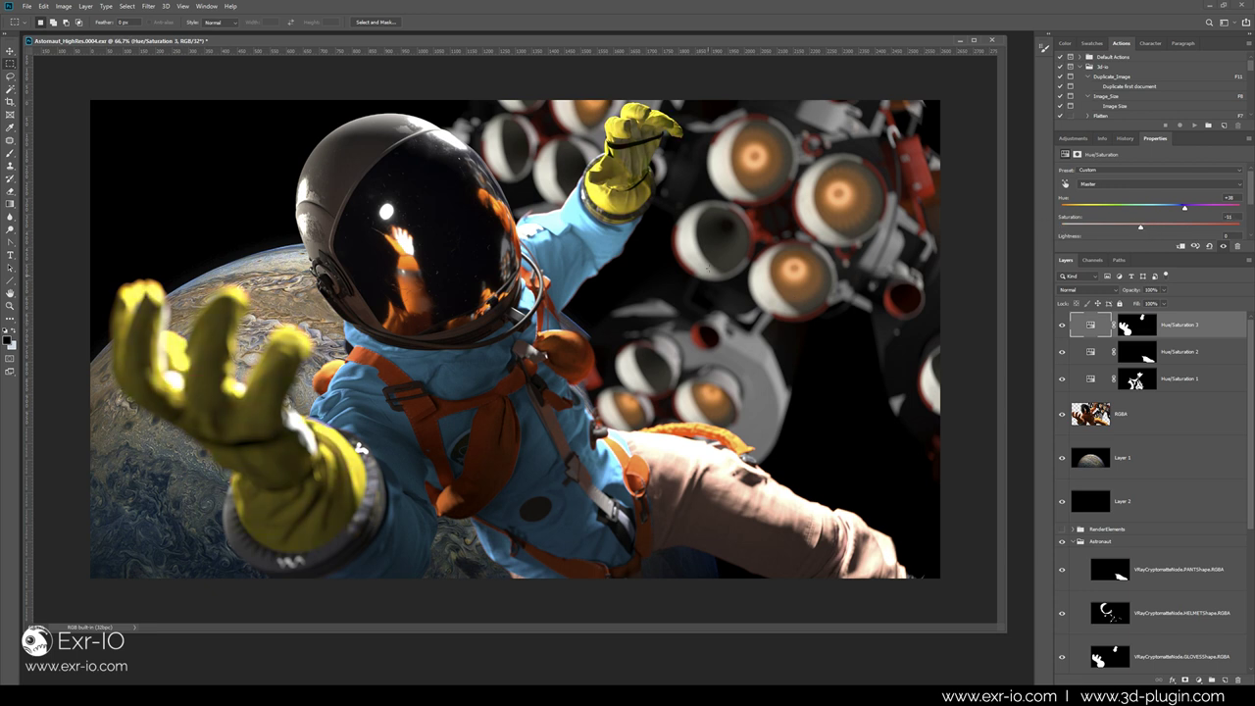
# Isolate the GLASSShape Cryptomatte layer, copy its full canvas, and restore the other layers' visibility.
pyautogui.scroll(-4, 1157, 490)
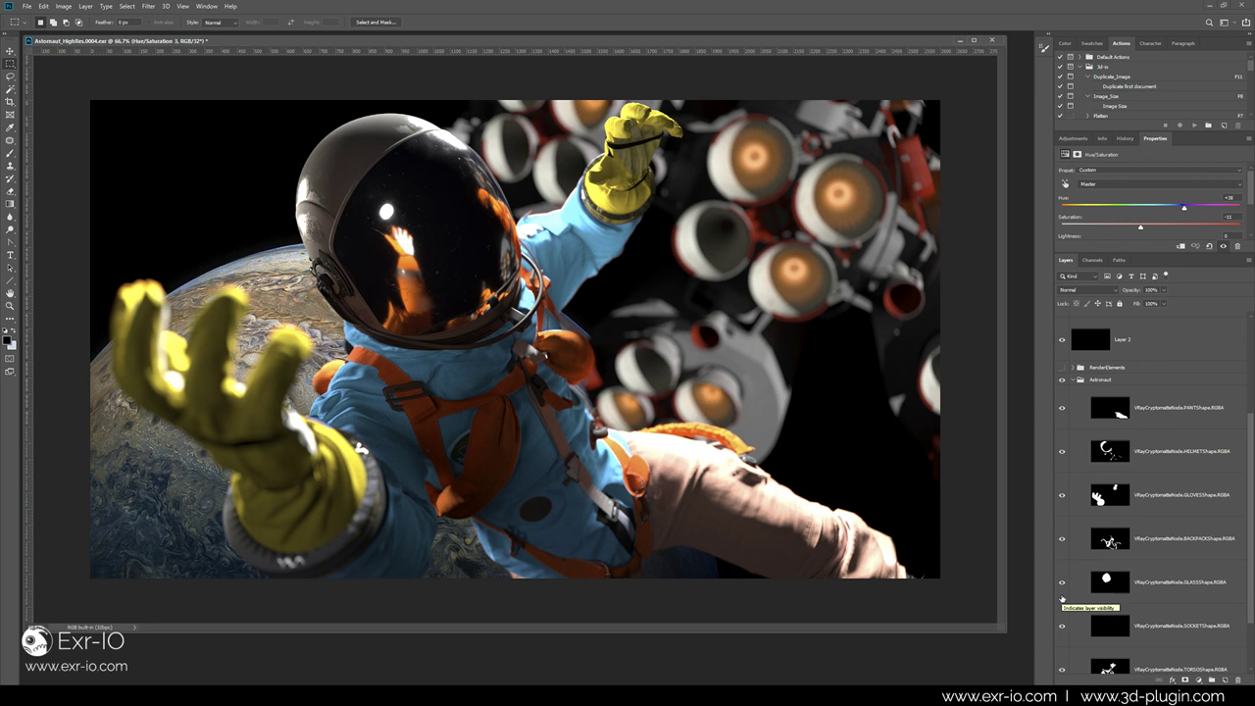
pyautogui.keyDown('alt'); pyautogui.click(1061, 583); pyautogui.keyUp('alt')
pyautogui.click(1119, 590)
pyautogui.hotkey('ctrl', 'a')
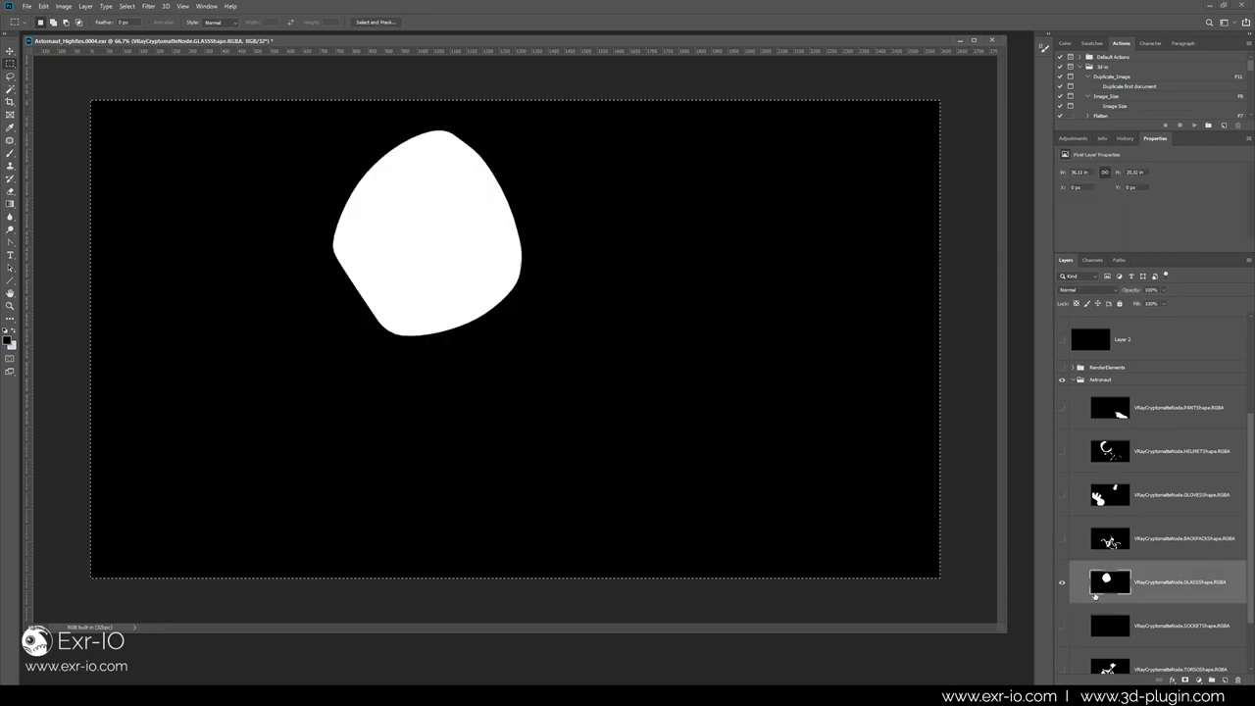
pyautogui.keyDown('alt'); pyautogui.click(1063, 585); pyautogui.keyUp('alt')
pyautogui.scroll(4, 1104, 572)
# Add an Exposure adjustment on top, masked with the copied glass matte, and raise its exposure to about +5.9.
pyautogui.click(1094, 328)
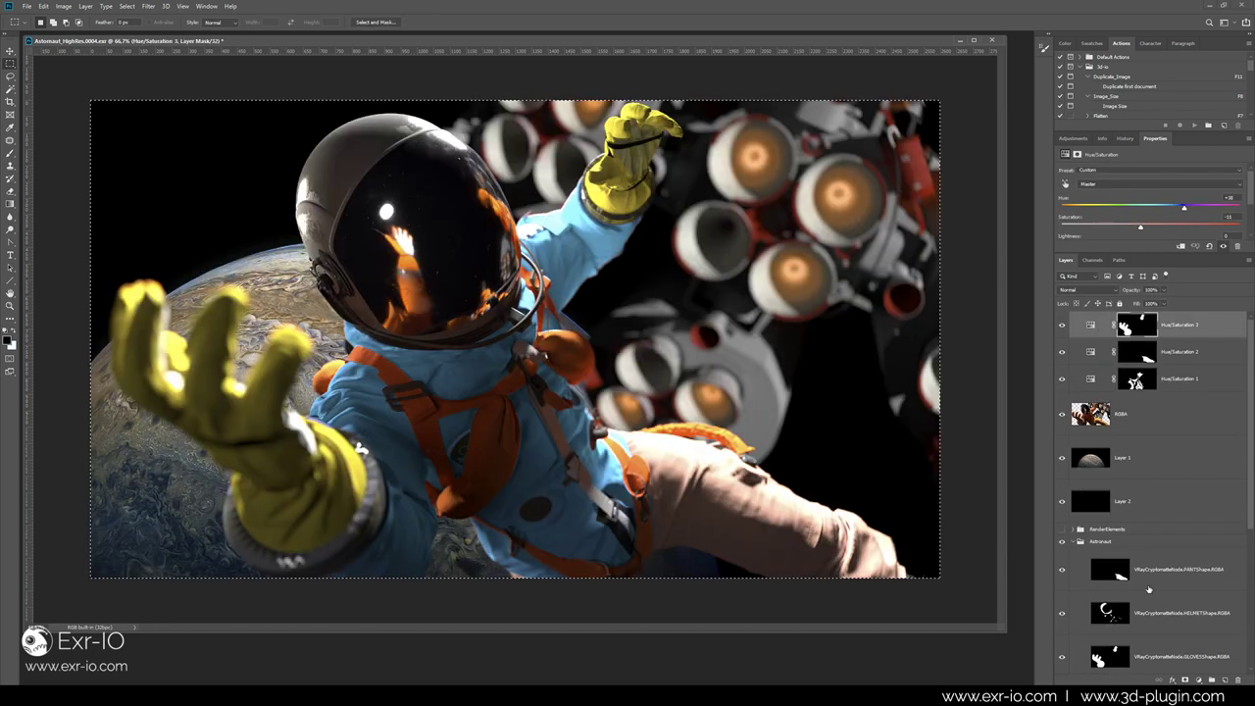
pyautogui.hotkey('ctrl', 'd')
pyautogui.click(1211, 679)
pyautogui.click(1198, 564)
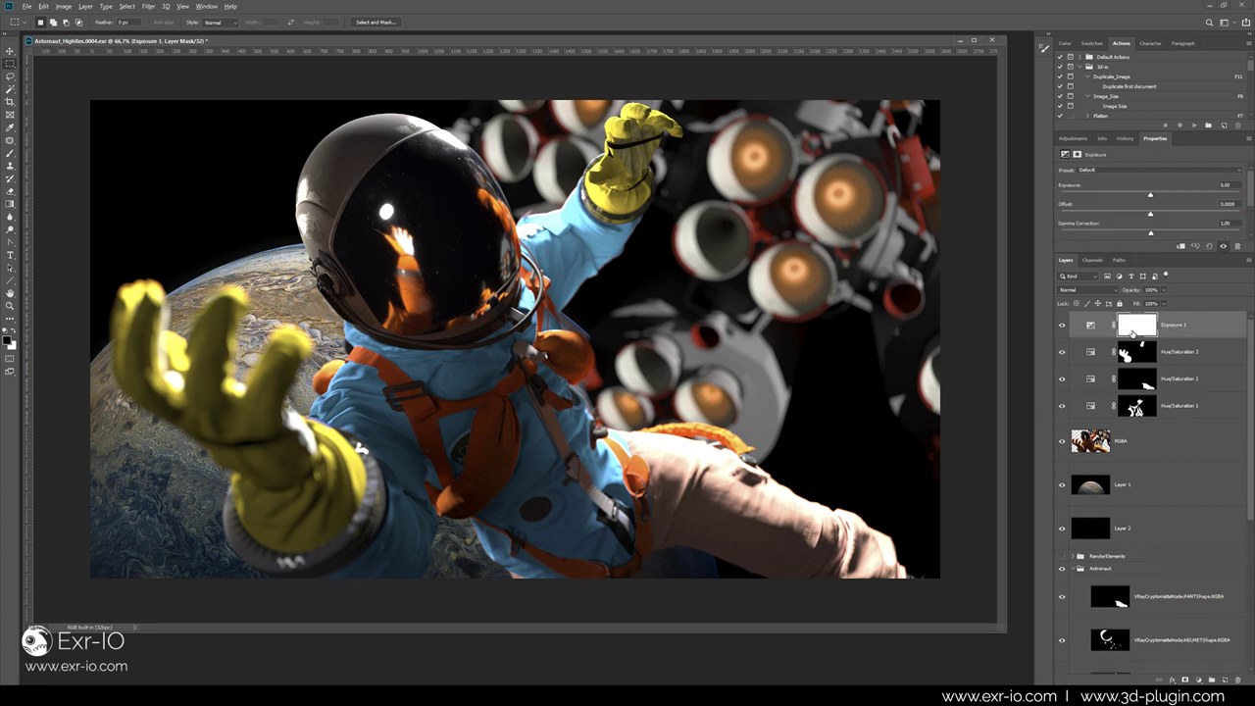
pyautogui.keyDown('alt'); pyautogui.click(1136, 327); pyautogui.keyUp('alt')
pyautogui.hotkey('ctrl', 'v')
pyautogui.keyDown('alt'); pyautogui.click(1136, 327); pyautogui.keyUp('alt')
pyautogui.click(1091, 326)
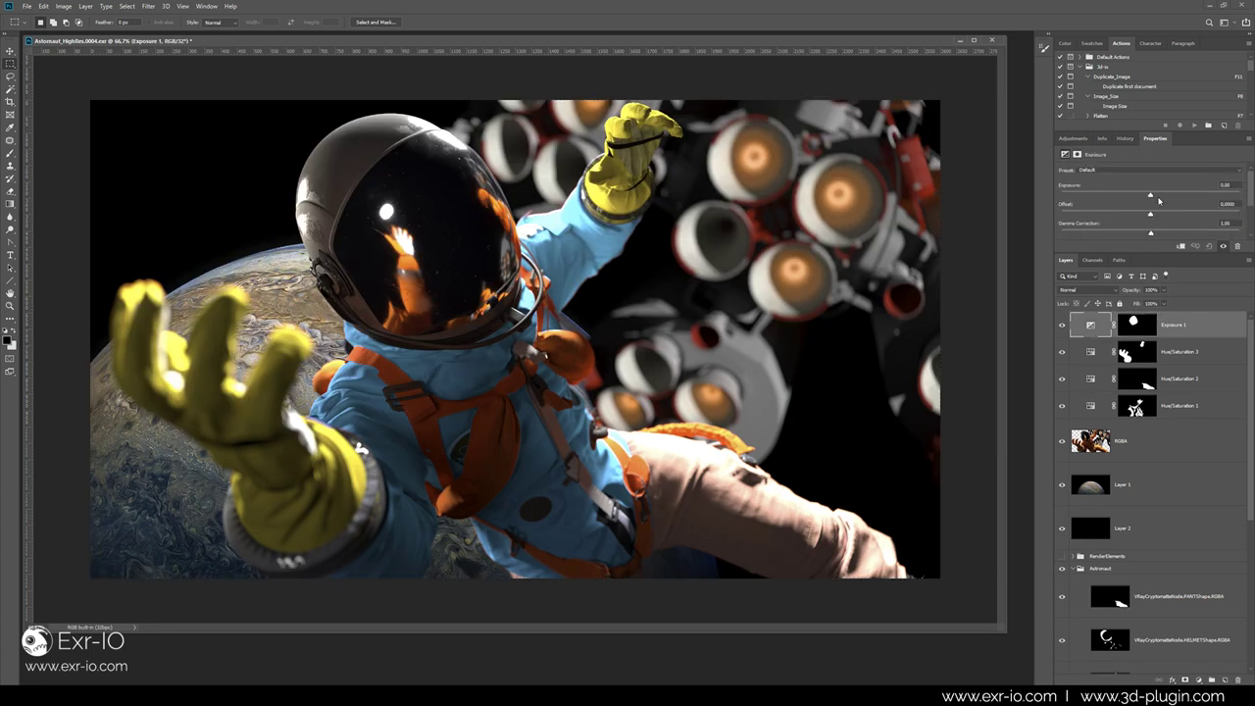
pyautogui.moveTo(1151, 195); pyautogui.dragTo(1205, 205)
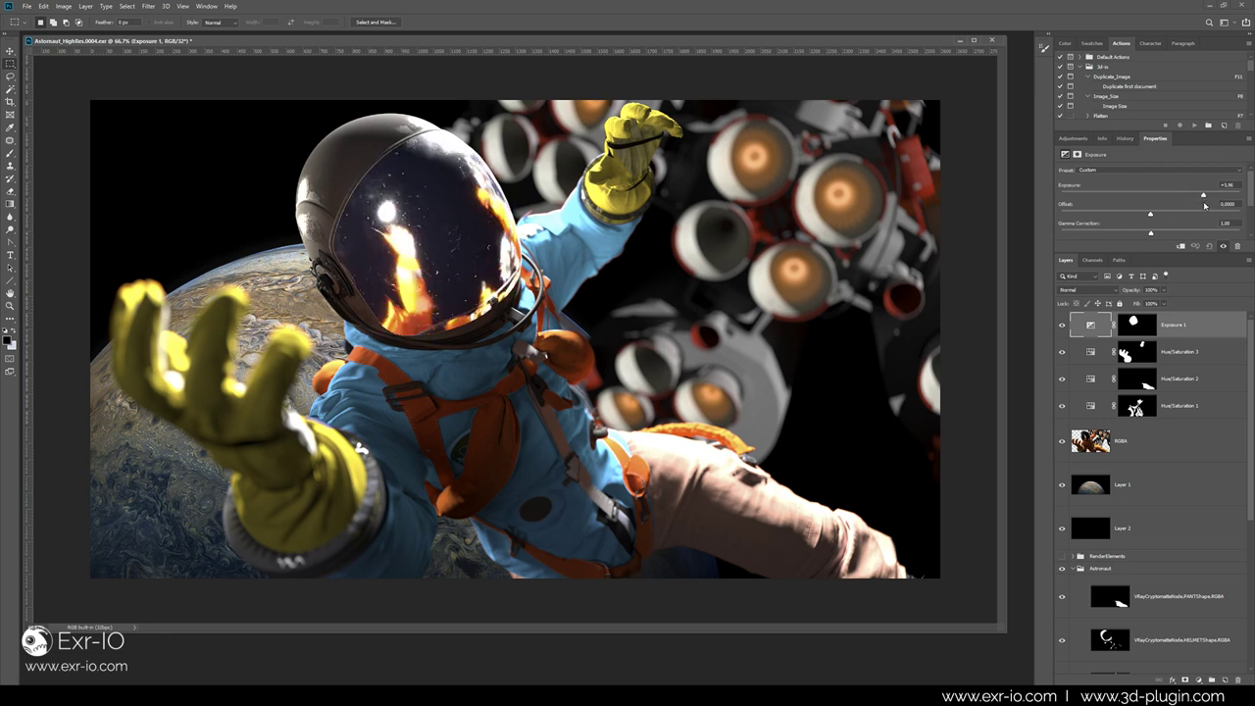
# Duplicate the Jupiter layer, scale the copy to about 64%, rotate it over the astronaut, and bring it to the top of the layer stack.
pyautogui.click(1092, 485)
pyautogui.hotkey('ctrl', 'j')
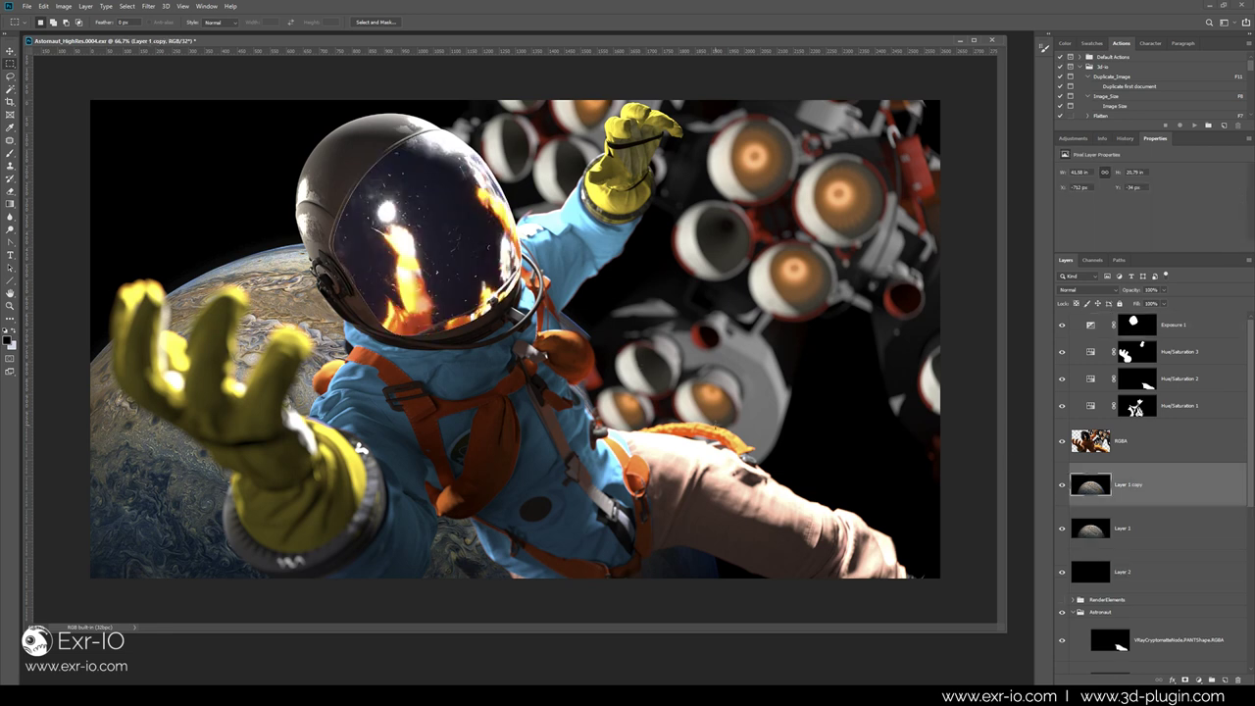
pyautogui.press('v')
pyautogui.moveTo(461, 435); pyautogui.dragTo(579, 353)
pyautogui.hotkey('ctrl', 't')
pyautogui.moveTo(955, 495); pyautogui.dragTo(601, 319)
pyautogui.moveTo(392, 255); pyautogui.dragTo(619, 316)
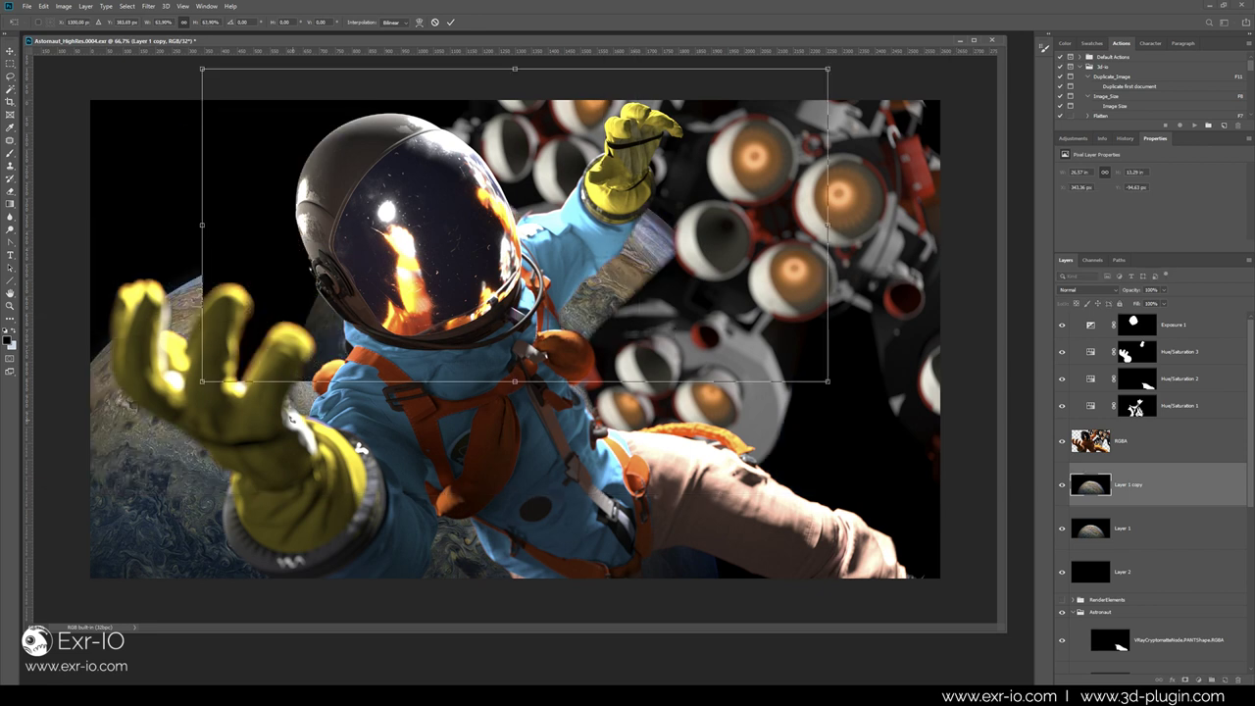
pyautogui.moveTo(373, 428); pyautogui.dragTo(804, 286)
pyautogui.press('Return')
pyautogui.hotkey('ctrl', 'shift', ']')
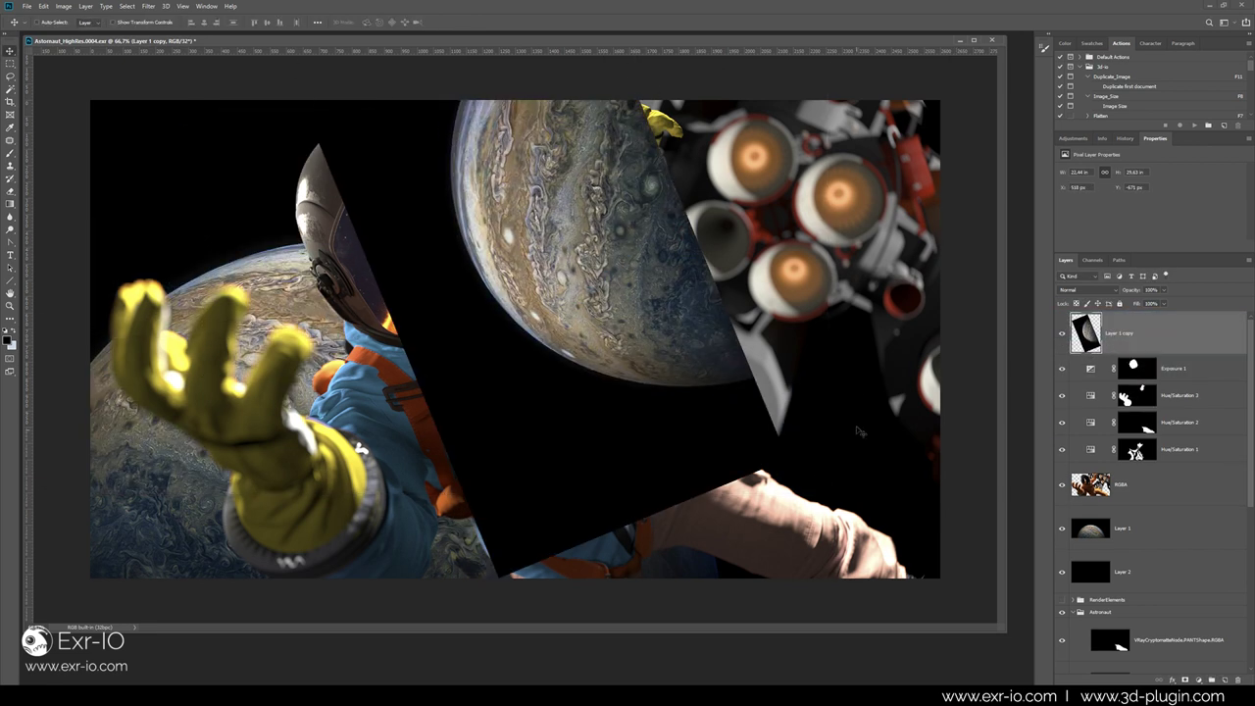
# Copy the Exposure adjustment's glass mask onto the Jupiter copy, unlink the mask from the layer, and make the layer image active.
pyautogui.moveTo(1133, 372); pyautogui.dragTo(1128, 336)
pyautogui.click(1110, 333)
pyautogui.click(1088, 333)
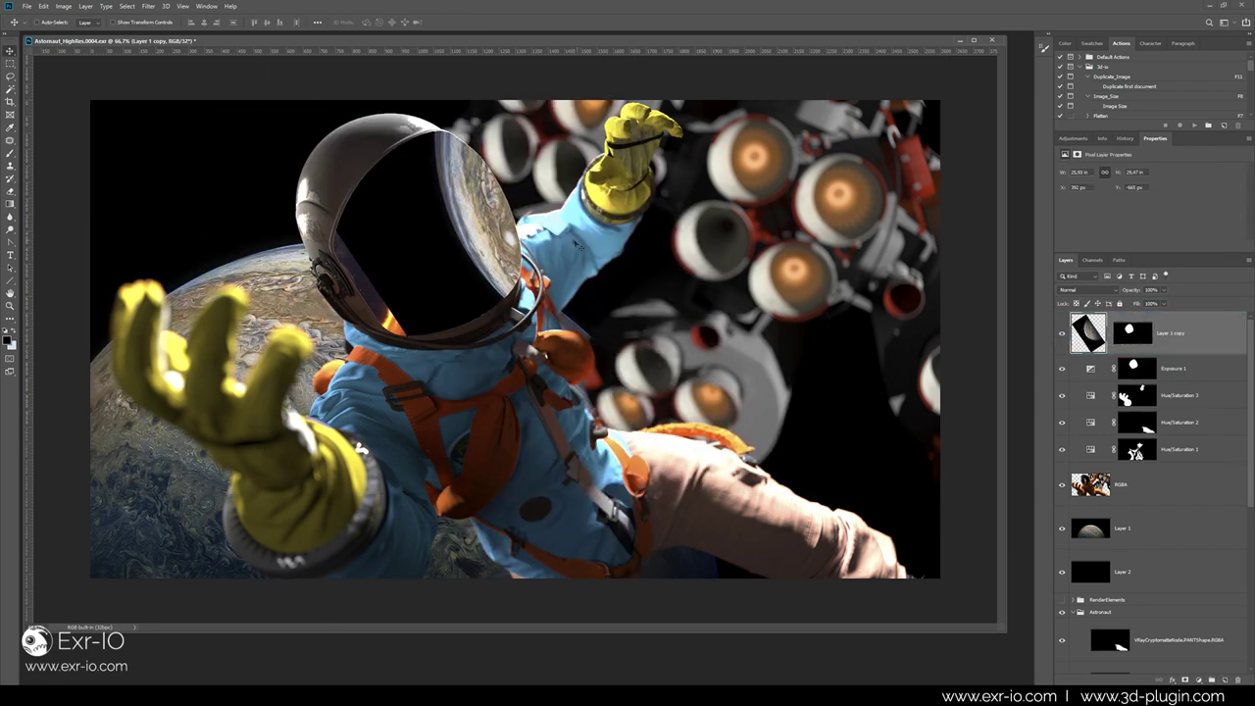
# Rotate and reposition the Jupiter copy inside the visor and set its blend mode to Linear Dodge (Add).
pyautogui.moveTo(697, 371); pyautogui.dragTo(654, 370)
pyautogui.hotkey('ctrl', 't')
pyautogui.moveTo(810, 367); pyautogui.dragTo(808, 132)
pyautogui.moveTo(456, 238); pyautogui.dragTo(463, 220)
pyautogui.press('Return')
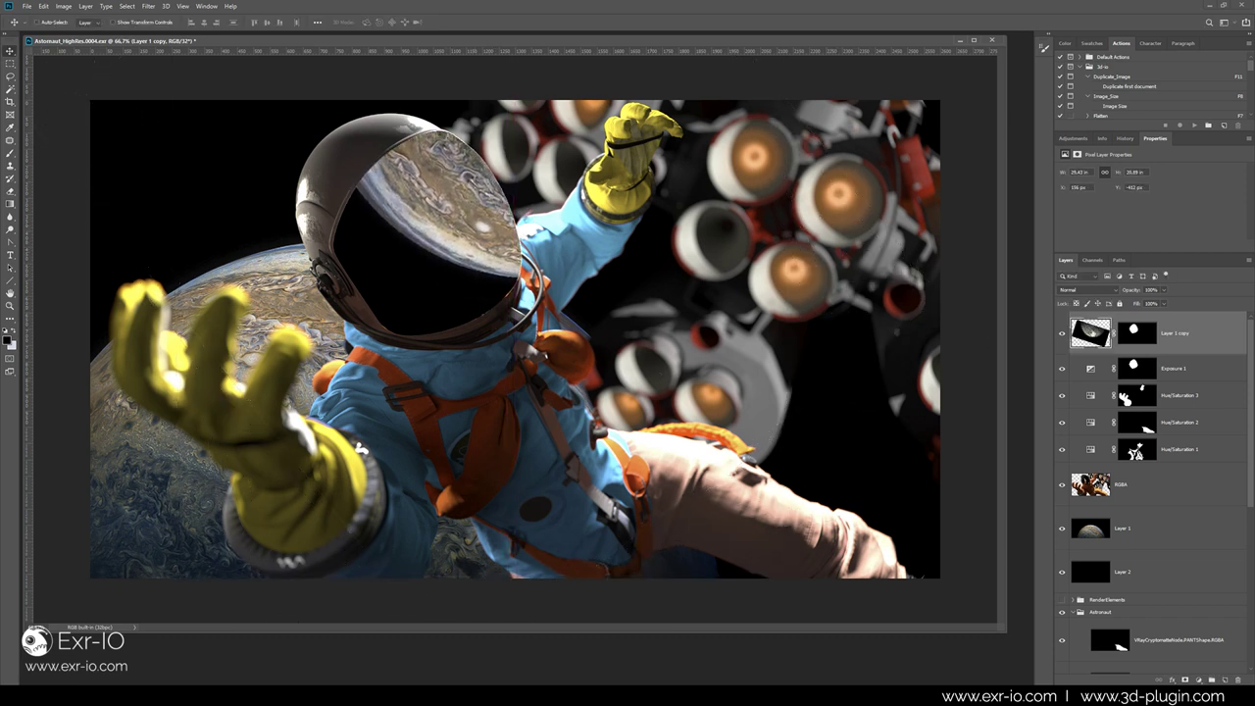
pyautogui.click(1087, 290)
pyautogui.click(1076, 389)
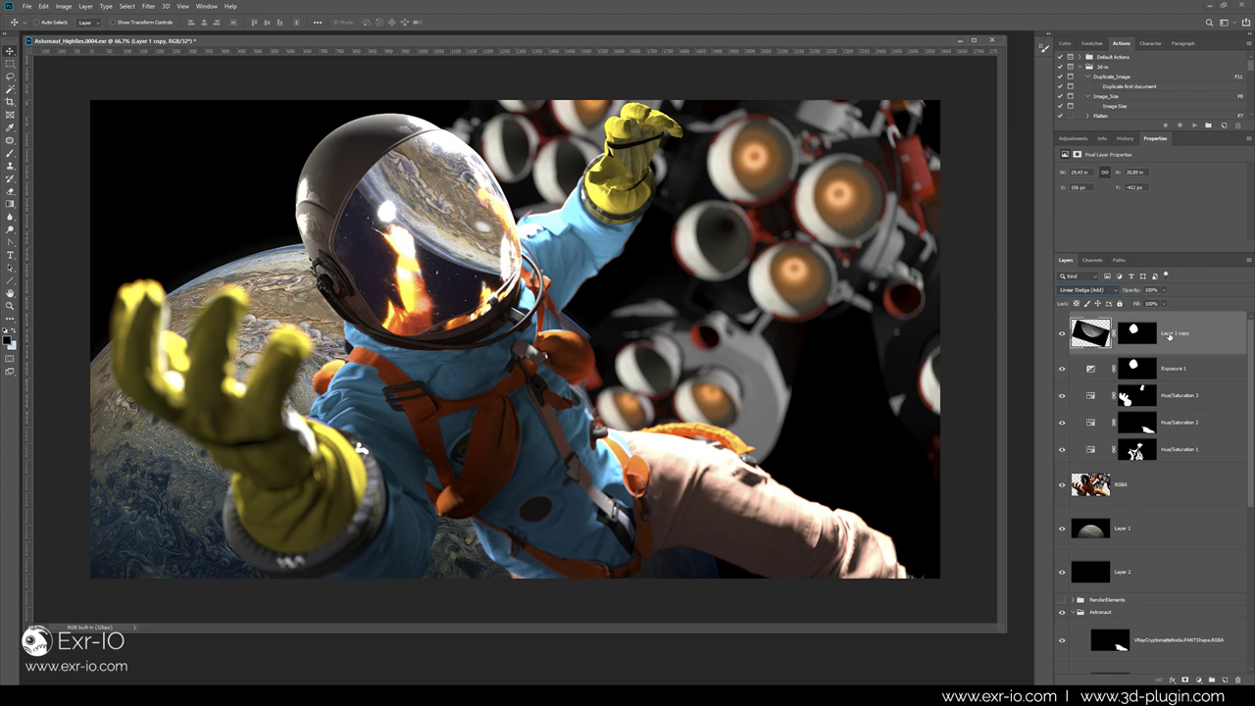
# Show the RenderElements group above the RGBA layer, hide RGBA, and expand the group.
pyautogui.click(1067, 599)
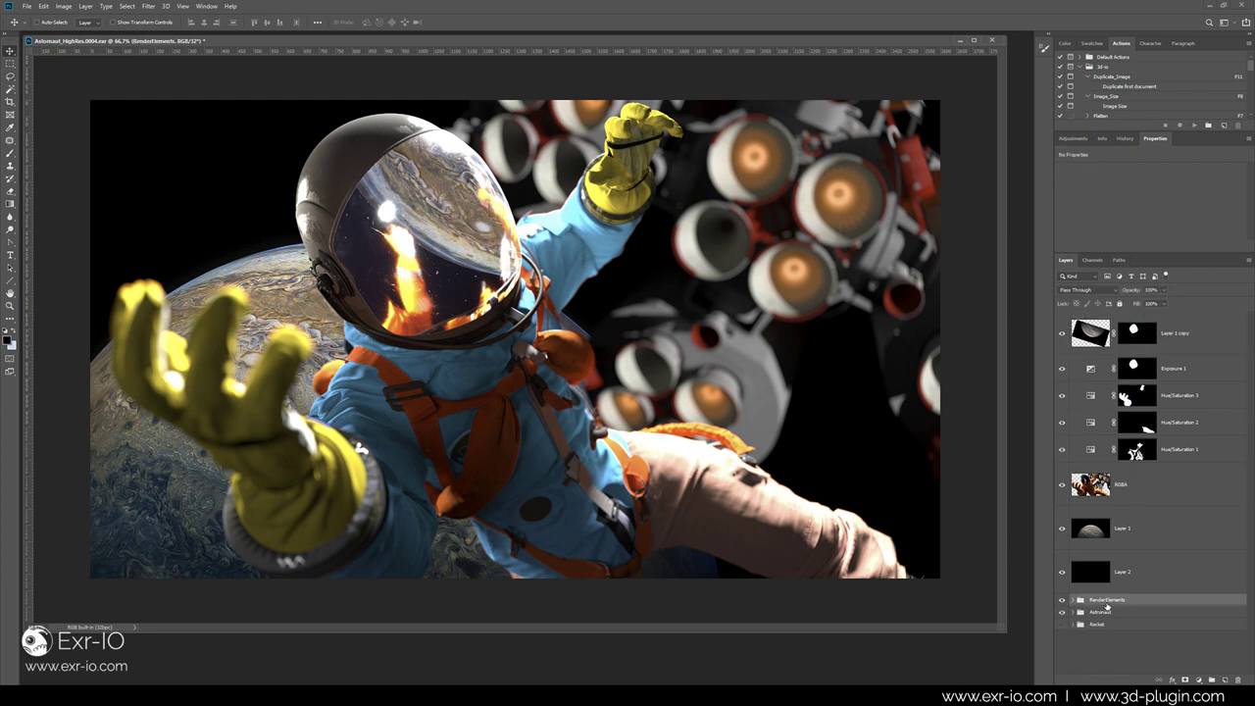
pyautogui.moveTo(1106, 607); pyautogui.dragTo(1079, 479)
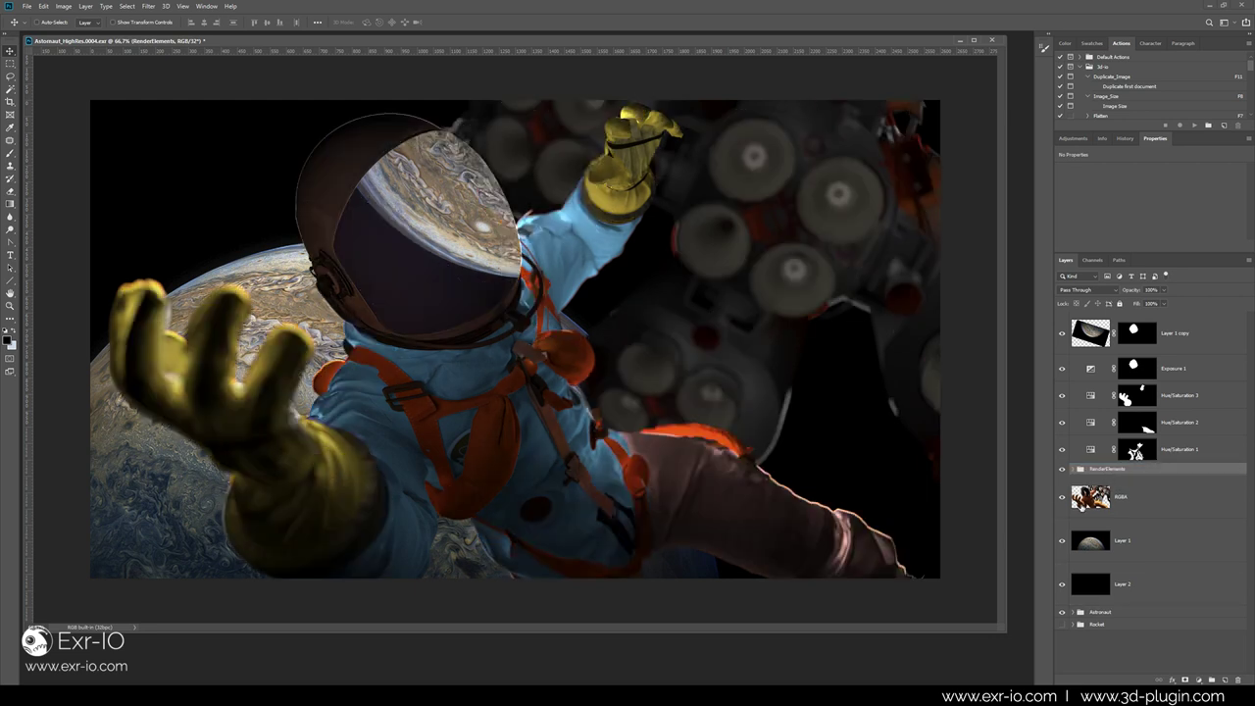
pyautogui.click(1061, 501)
pyautogui.click(1074, 469)
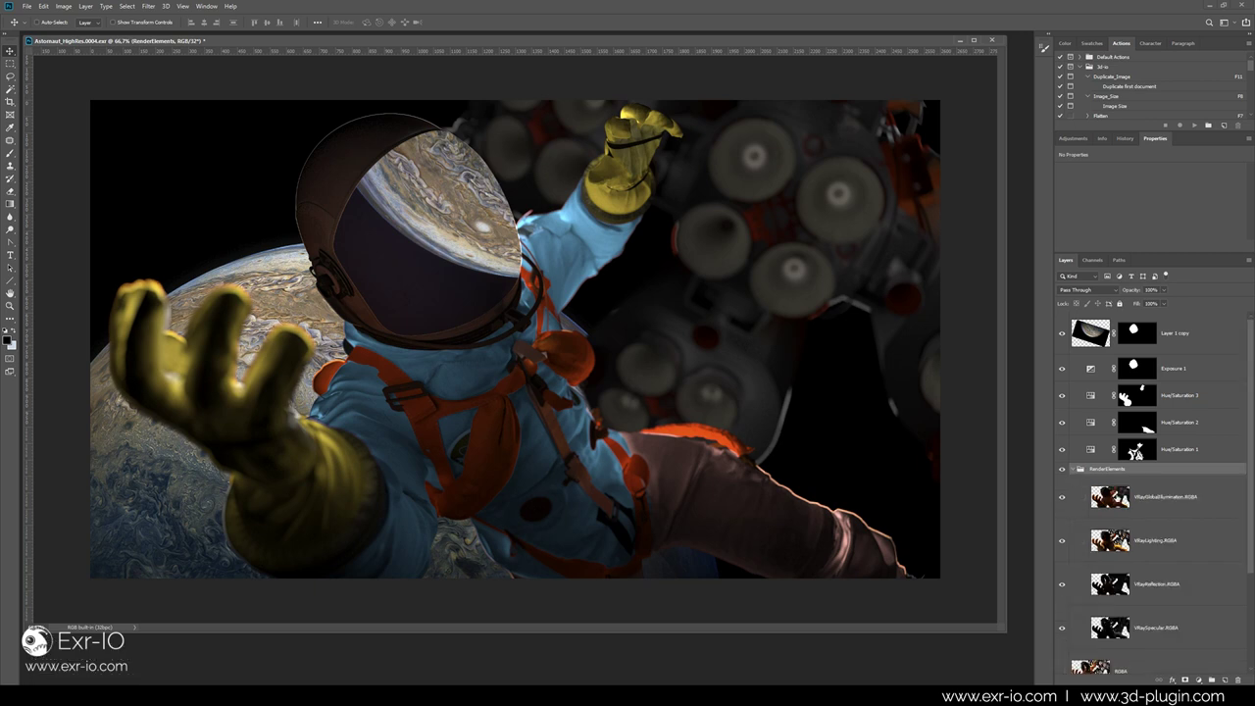
# Examine what the global illumination, lighting, reflection and specular render elements each contribute to the image.
pyautogui.click(1124, 508)
pyautogui.keyDown('alt'); pyautogui.click(1062, 507); pyautogui.keyUp('alt')
pyautogui.keyDown('alt'); pyautogui.click(1062, 508); pyautogui.keyUp('alt')
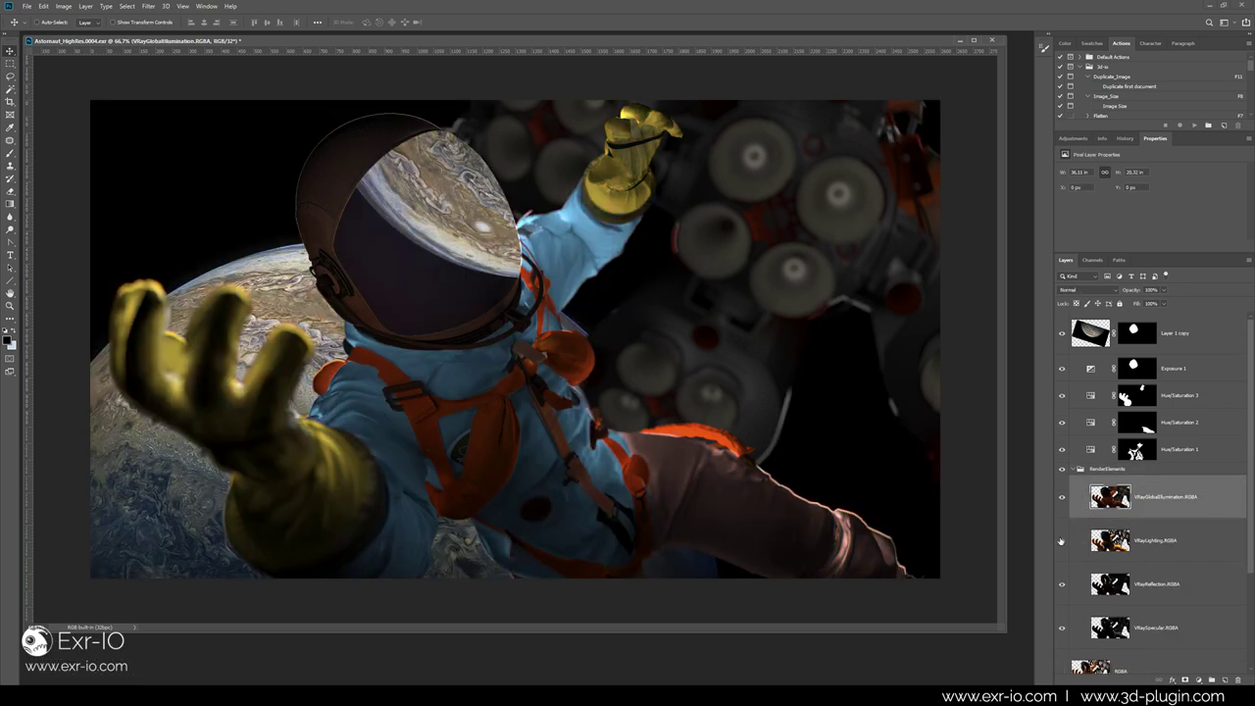
pyautogui.keyDown('alt'); pyautogui.click(1063, 547); pyautogui.keyUp('alt')
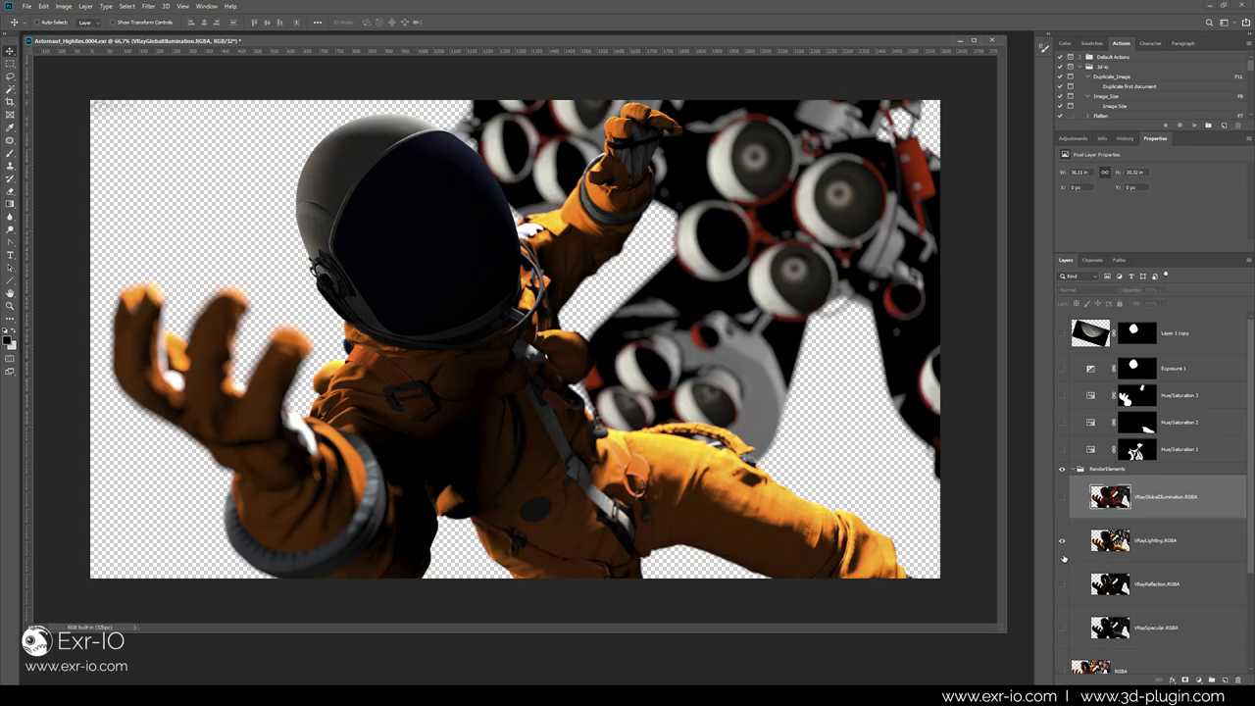
pyautogui.keyDown('alt'); pyautogui.click(1064, 555); pyautogui.keyUp('alt')
pyautogui.keyDown('alt'); pyautogui.click(1062, 596); pyautogui.keyUp('alt')
pyautogui.keyDown('alt'); pyautogui.click(1062, 601); pyautogui.keyUp('alt')
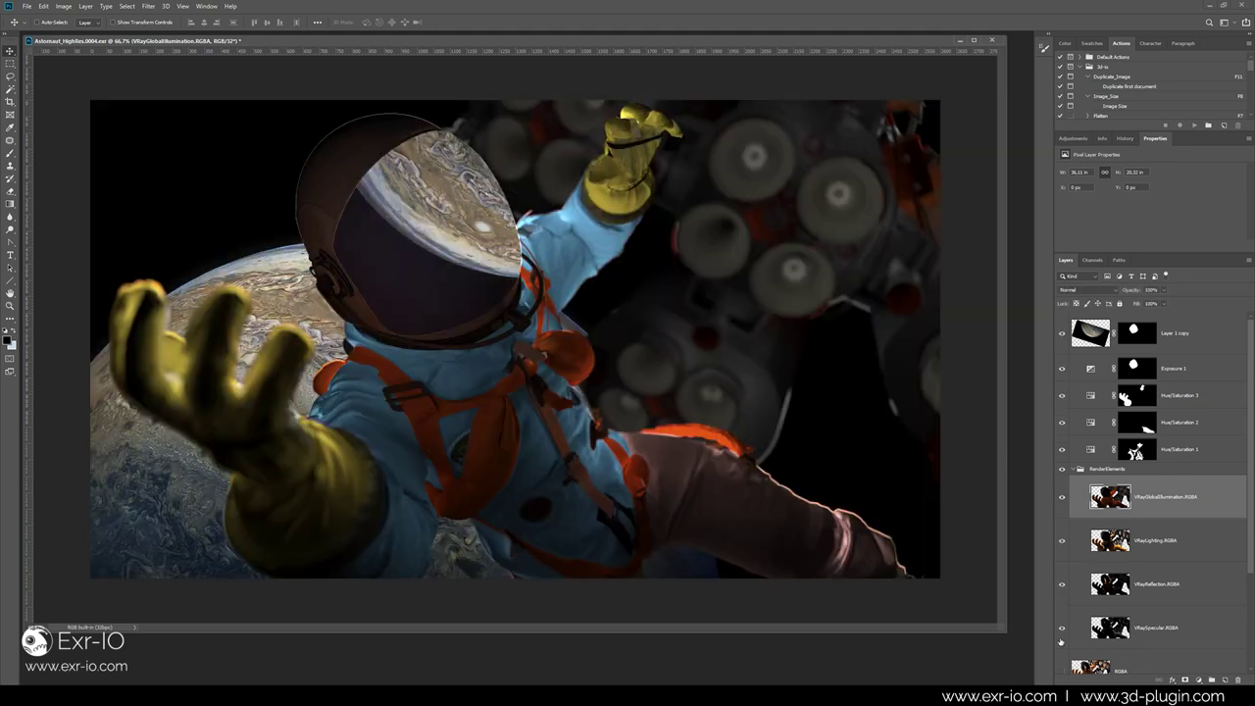
pyautogui.keyDown('alt'); pyautogui.click(1062, 627); pyautogui.keyUp('alt')
pyautogui.keyDown('alt'); pyautogui.click(1062, 627); pyautogui.keyUp('alt')
# Reorder the render elements as Reflection, Specular, Lighting, GlobalIllumination from the top, and set the upper three to Linear Dodge (Add).
pyautogui.keyDown('shift'); pyautogui.click(1143, 578); pyautogui.keyUp('shift')
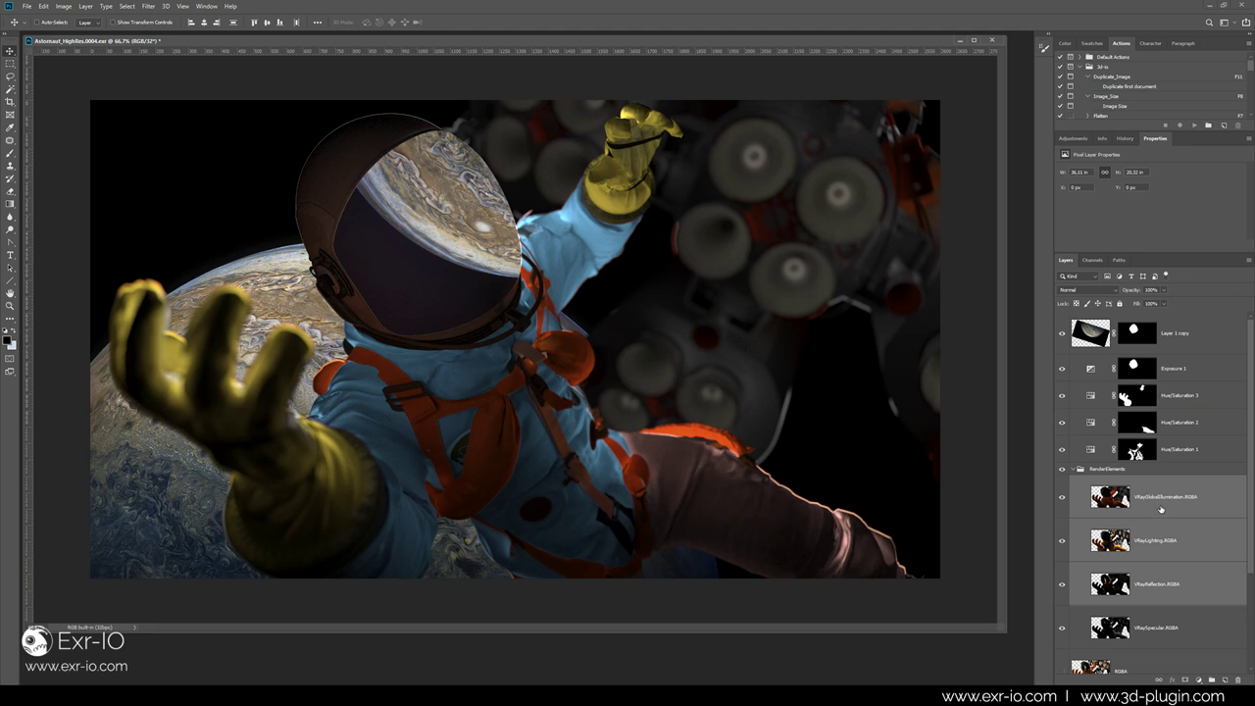
pyautogui.moveTo(1160, 509); pyautogui.dragTo(1157, 638)
pyautogui.moveTo(1152, 508); pyautogui.dragTo(1155, 586)
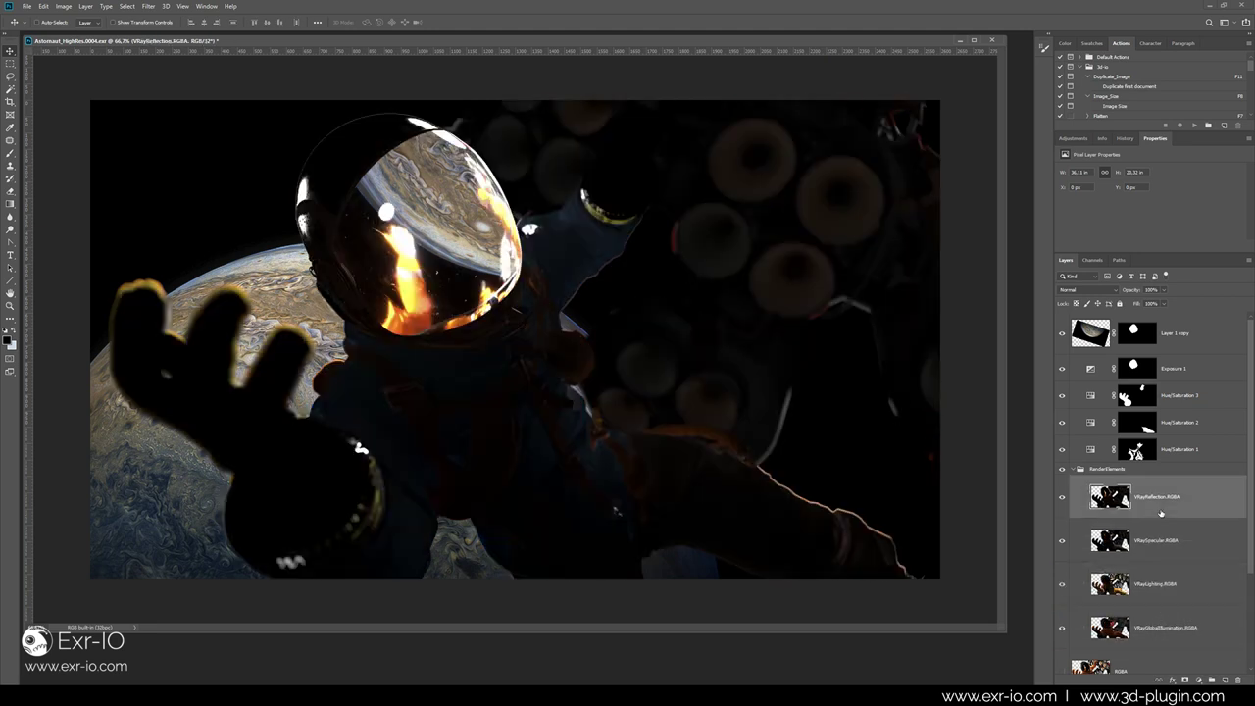
pyautogui.click(1086, 290)
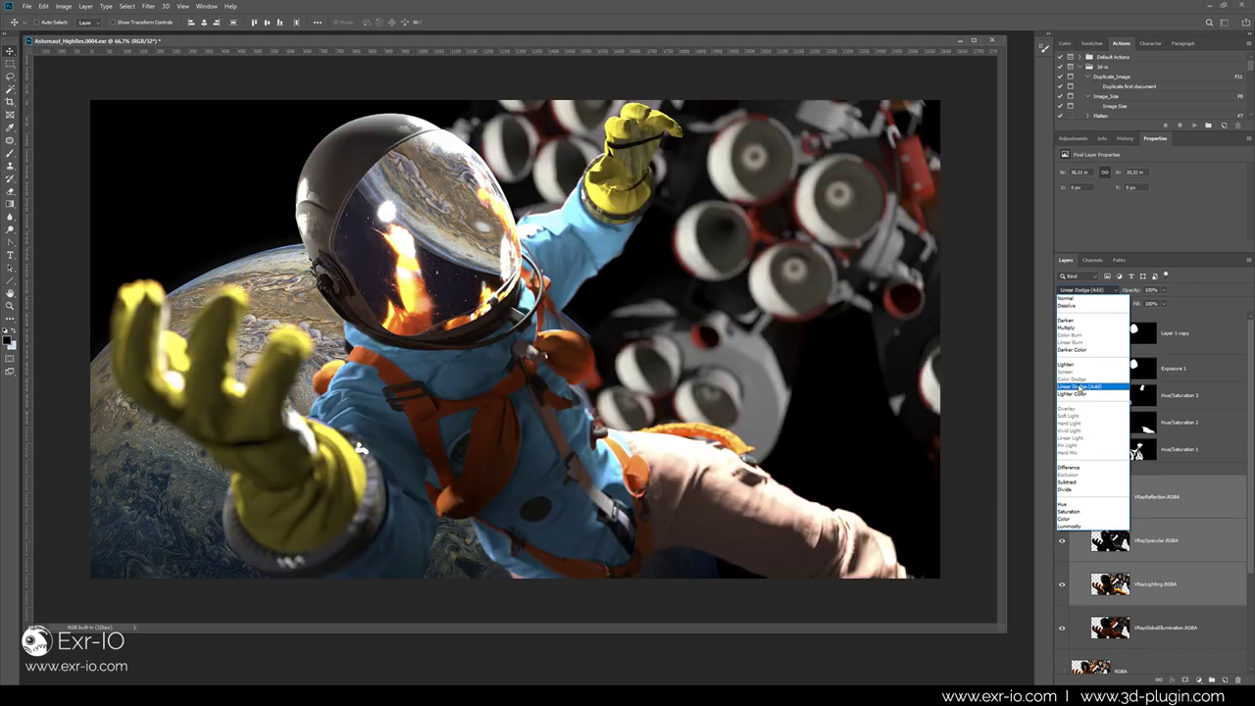
pyautogui.click(1081, 389)
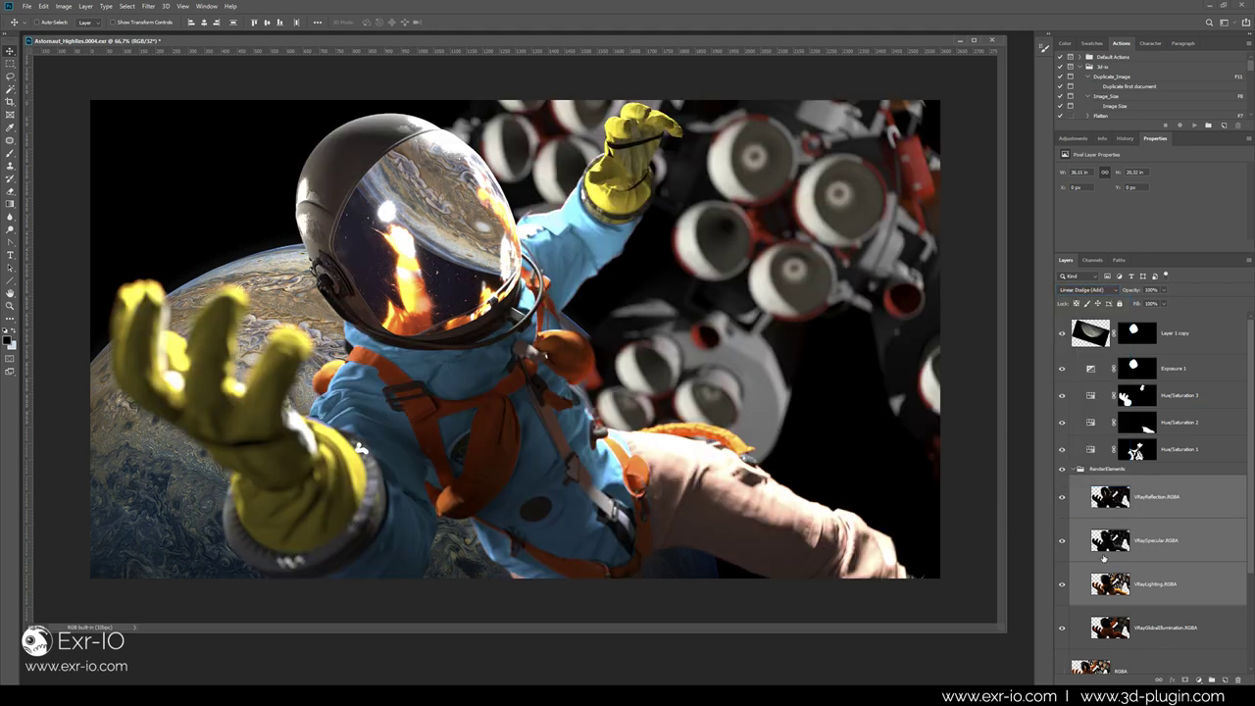
# Add a layer mask to VRayReflection and paint out the flame reflections on the visor in black.
pyautogui.click(1157, 539)
pyautogui.click(1176, 501)
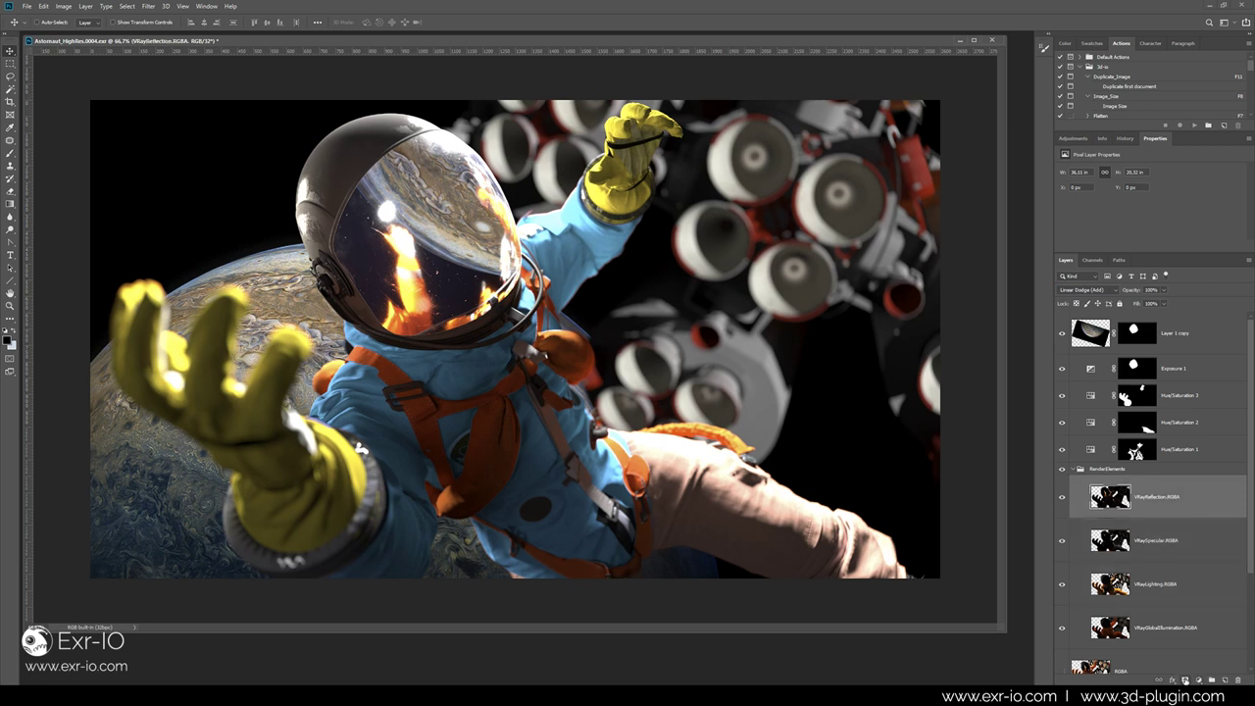
pyautogui.click(1184, 680)
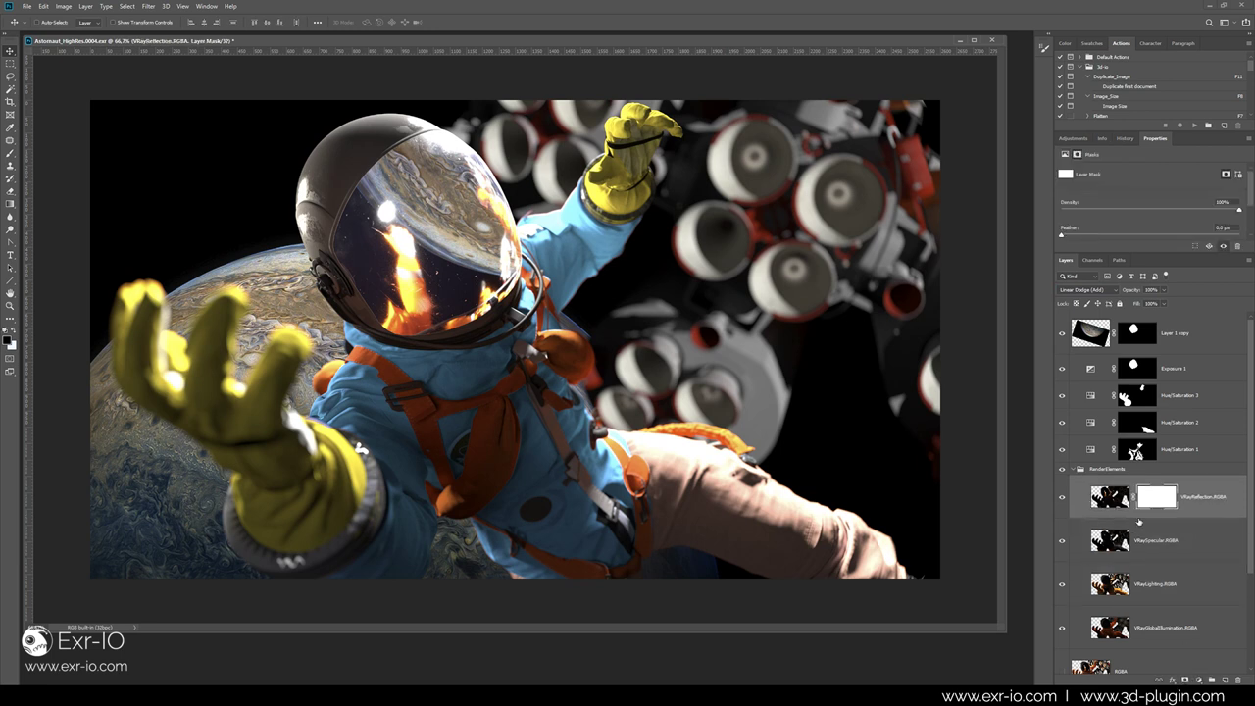
pyautogui.press('b')
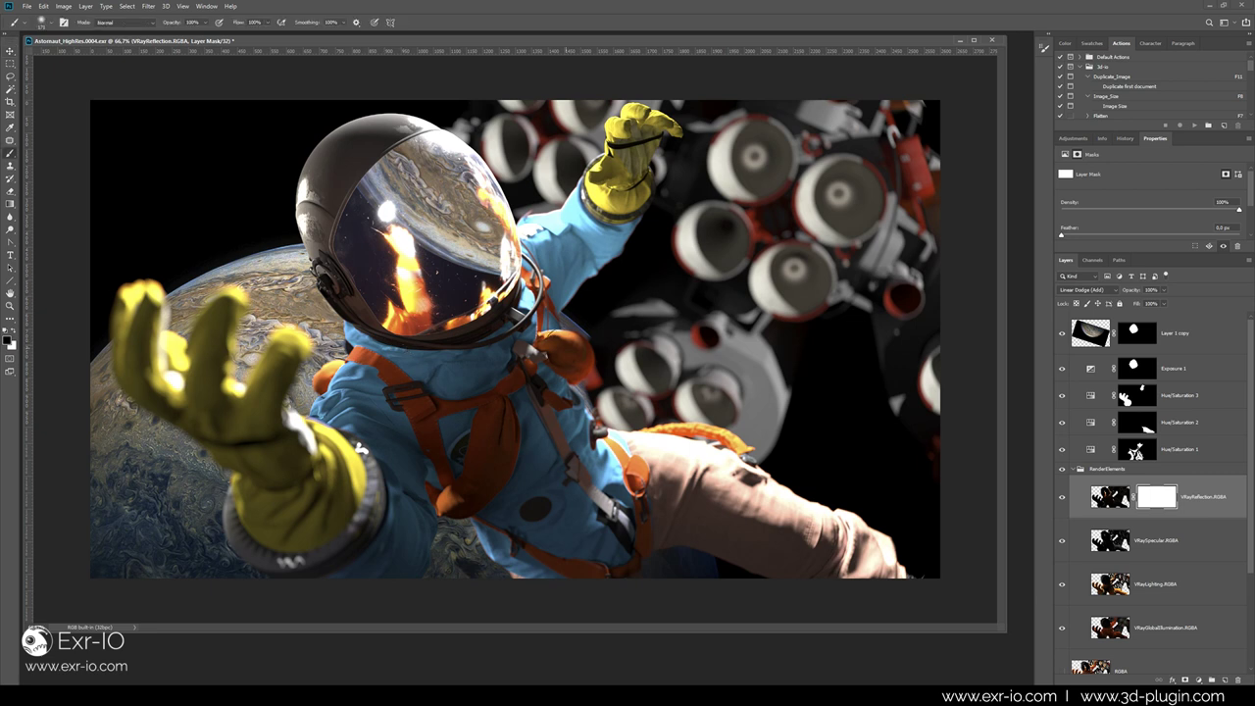
pyautogui.moveTo(431, 245)
pyautogui.mouseDown()
pyautogui.moveTo(393, 225)
pyautogui.moveTo(393, 240)
pyautogui.moveTo(436, 265)
pyautogui.moveTo(409, 292)
pyautogui.moveTo(412, 310)
pyautogui.moveTo(392, 314)
pyautogui.moveTo(490, 296)
pyautogui.moveTo(397, 320)
pyautogui.moveTo(500, 286)
pyautogui.moveTo(390, 321)
pyautogui.moveTo(423, 319)
pyautogui.mouseUp()
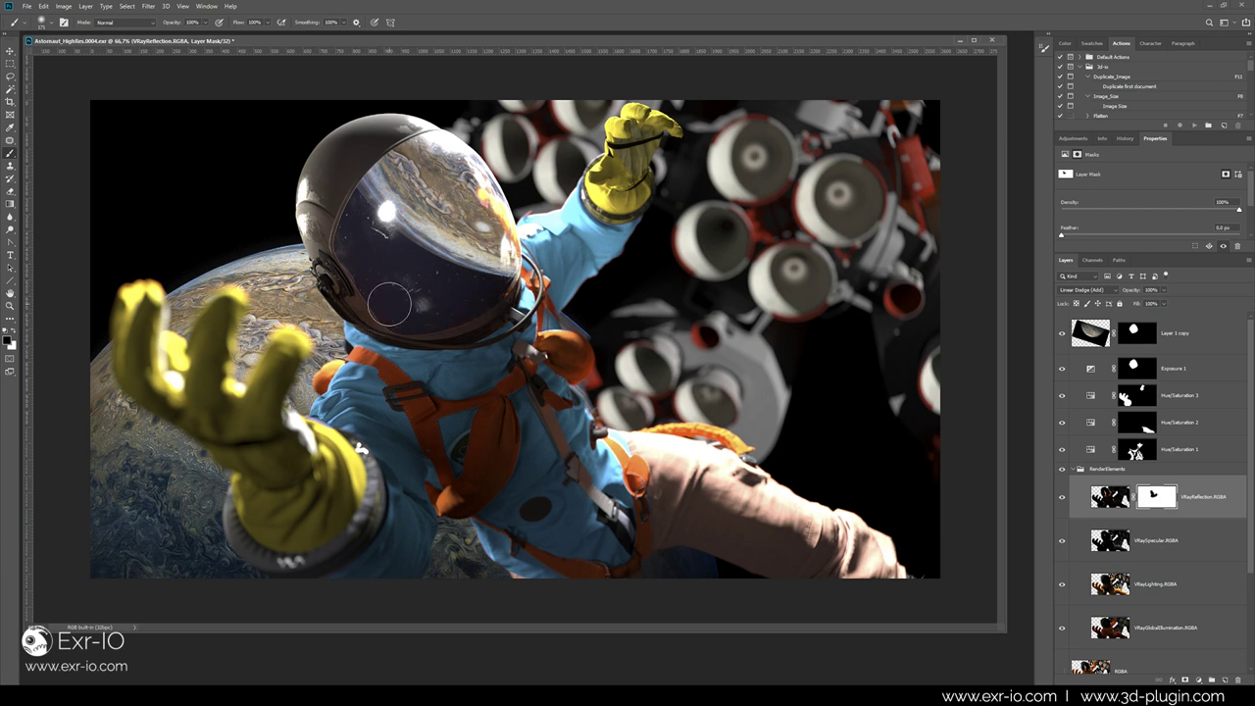
pyautogui.hotkey('ctrl', '+')
pyautogui.hotkey('ctrl', '+')
pyautogui.moveTo(315, 215)
pyautogui.mouseDown()
pyautogui.moveTo(353, 281)
pyautogui.moveTo(477, 366)
pyautogui.moveTo(460, 362)
pyautogui.moveTo(470, 350)
pyautogui.mouseUp()
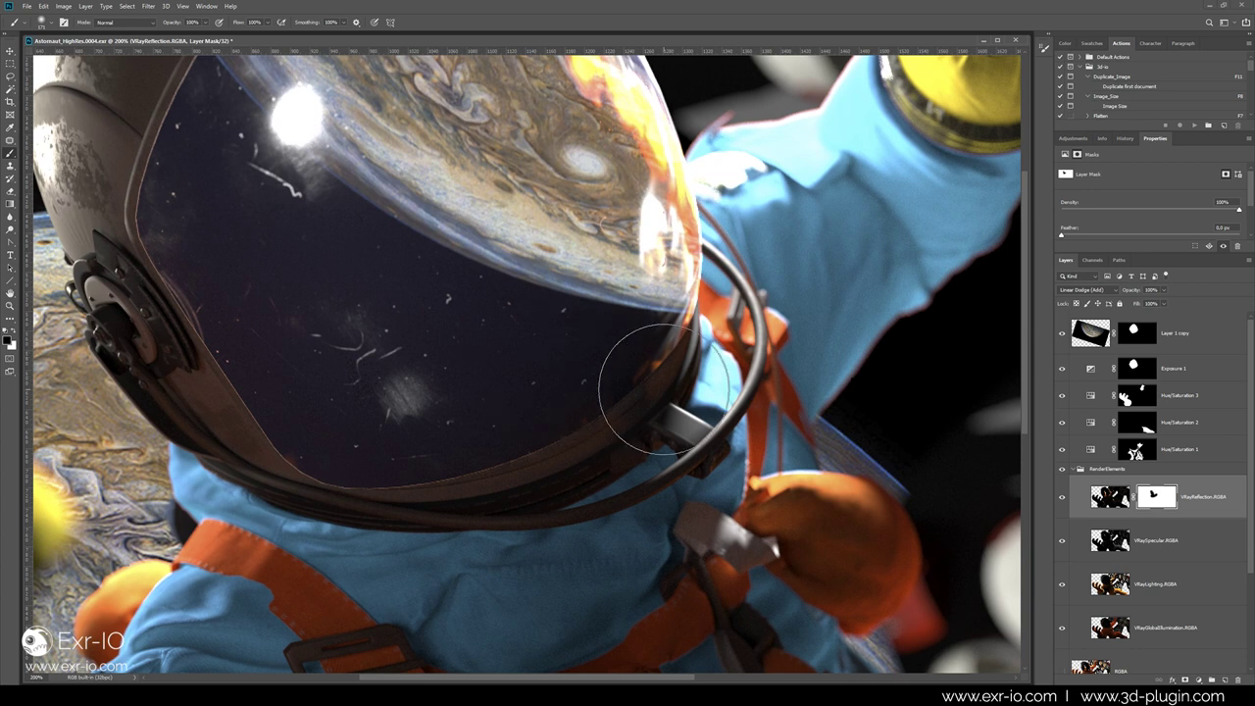
# Compare the visor with the VRayReflection layer mask disabled and enabled.
pyautogui.keyDown('shift'); pyautogui.click(1158, 498); pyautogui.keyUp('shift')
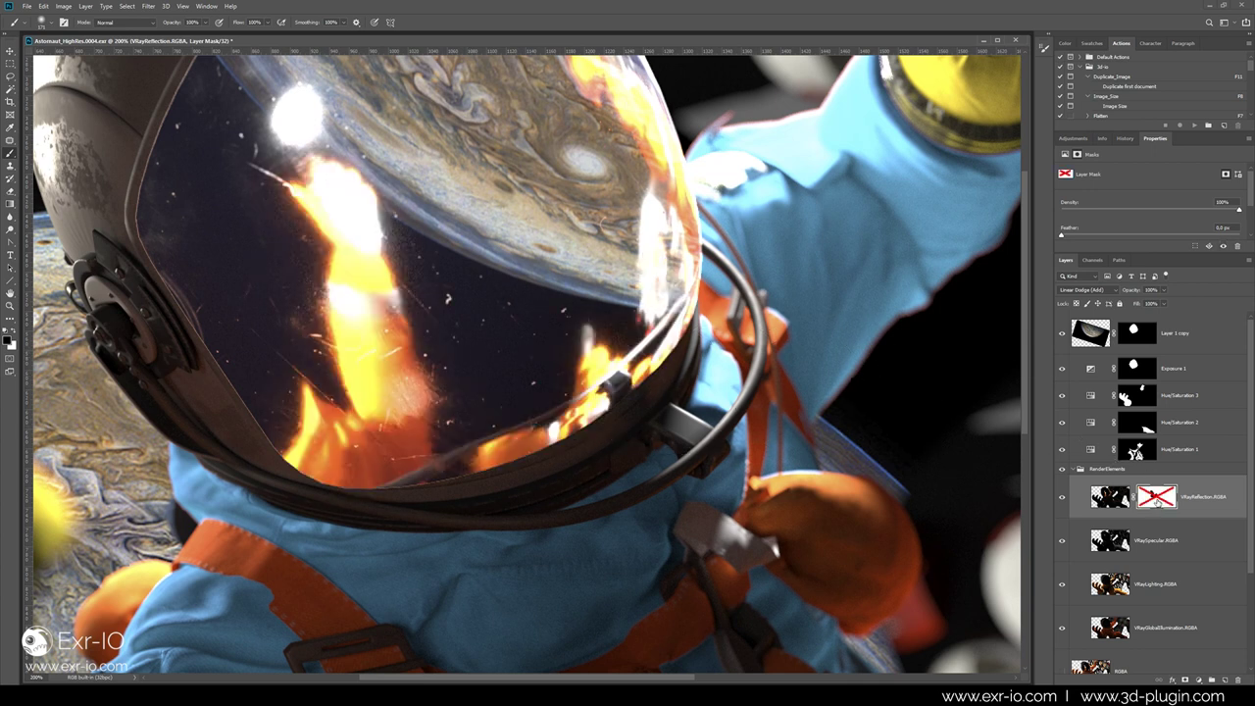
pyautogui.keyDown('shift'); pyautogui.click(1158, 498); pyautogui.keyUp('shift')
pyautogui.keyDown('shift'); pyautogui.click(1158, 498); pyautogui.keyUp('shift')
pyautogui.keyDown('shift'); pyautogui.click(1158, 498); pyautogui.keyUp('shift')
pyautogui.hotkey('ctrl', '-')
pyautogui.hotkey('ctrl', '-')
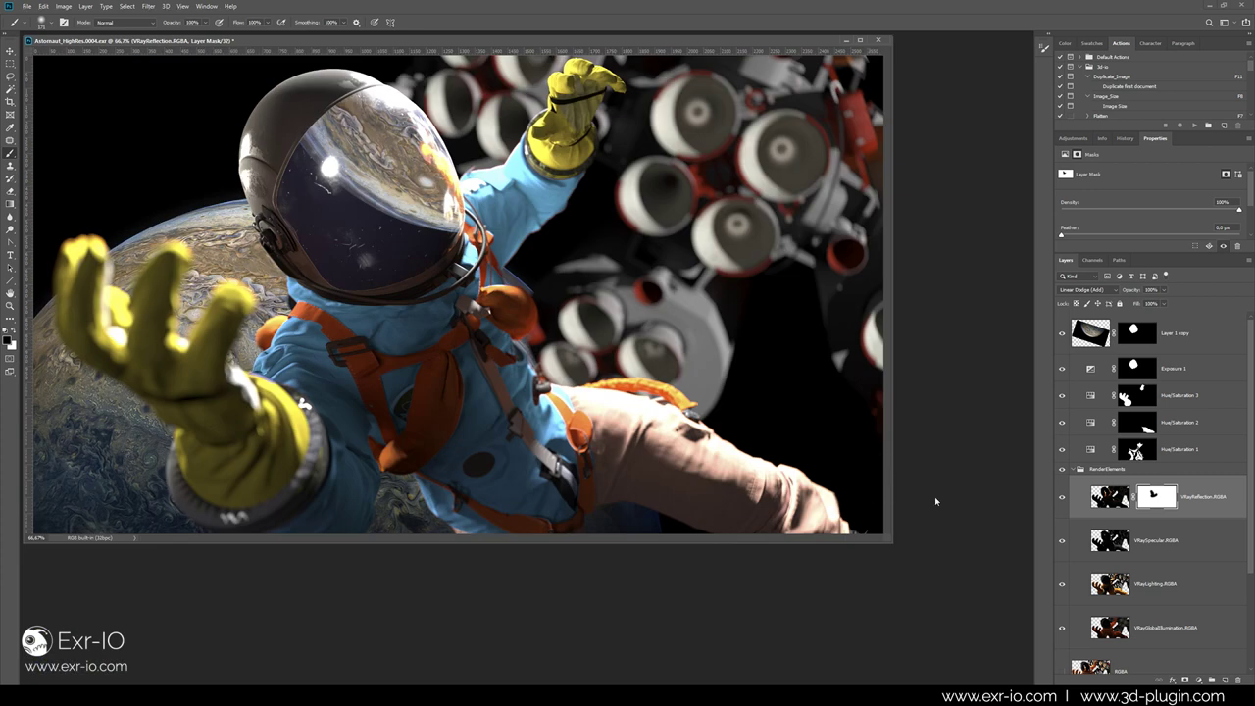
pyautogui.moveTo(888, 538); pyautogui.dragTo(987, 647)
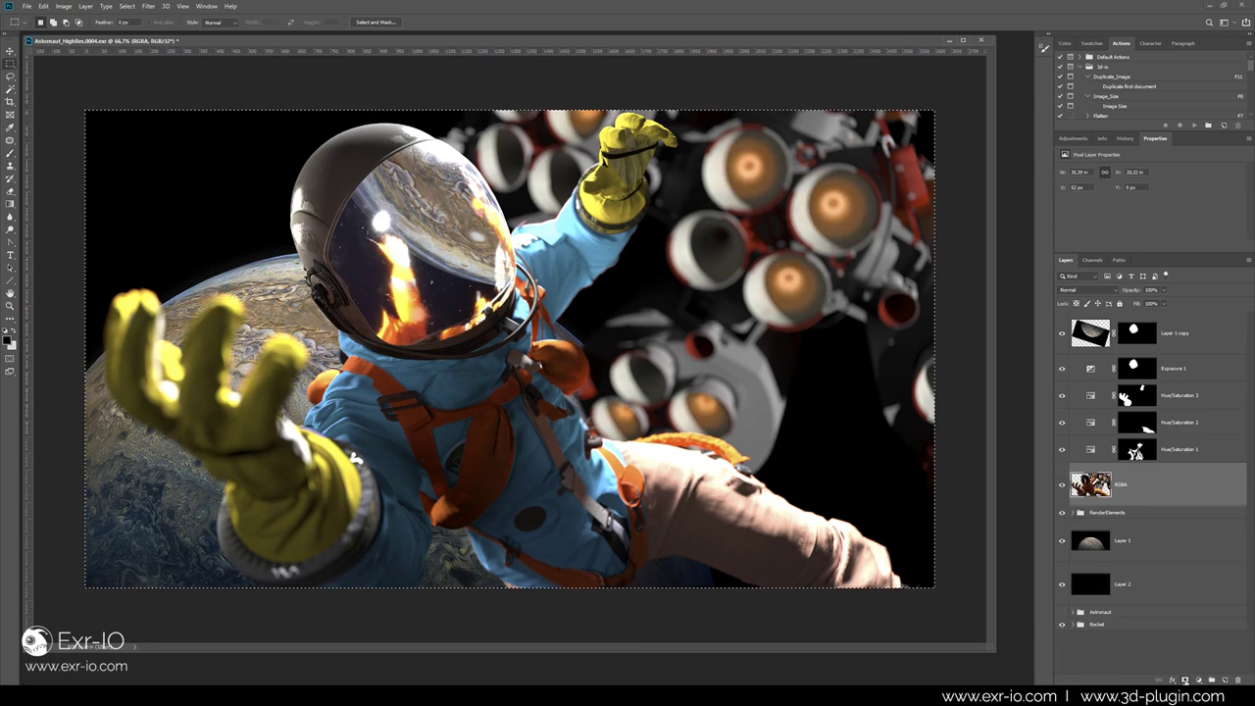
# Add a layer mask to the RGBA layer and paste the copied rocket engine matte into it.
pyautogui.click(1184, 679)
pyautogui.keyDown('alt'); pyautogui.click(1133, 493); pyautogui.keyUp('alt')
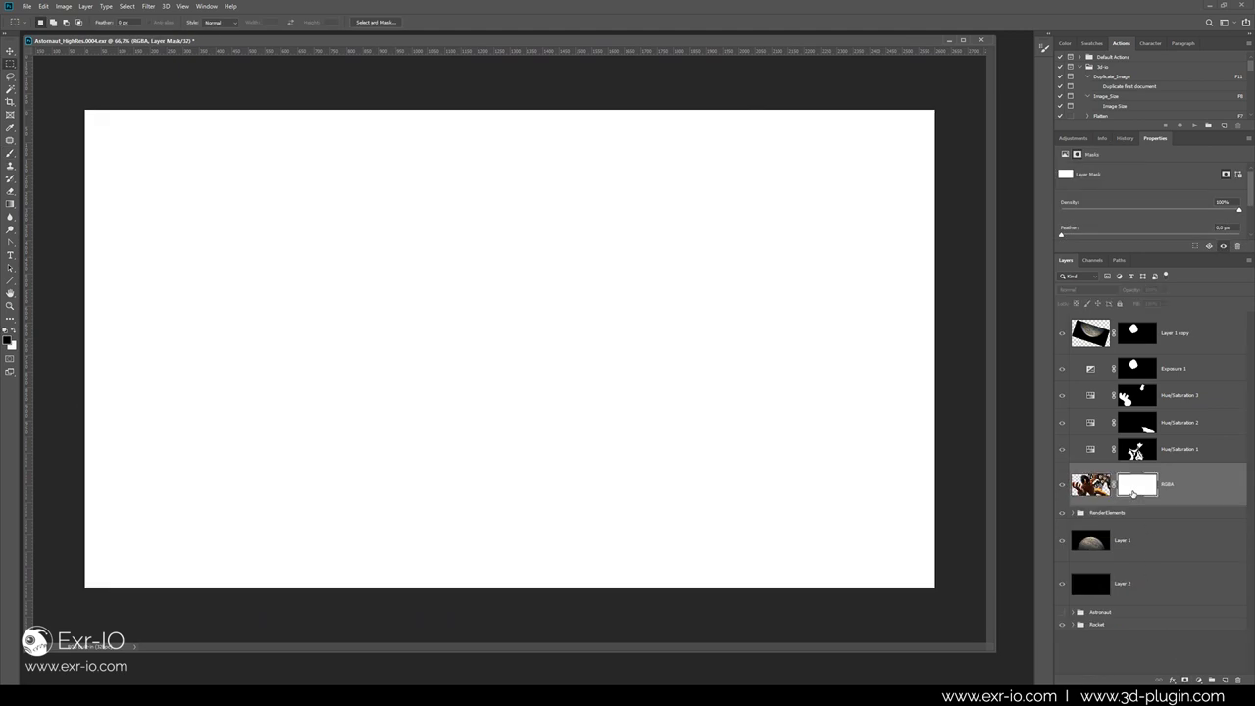
pyautogui.hotkey('ctrl', 'v')
pyautogui.keyDown('alt'); pyautogui.click(1132, 490); pyautogui.keyUp('alt')
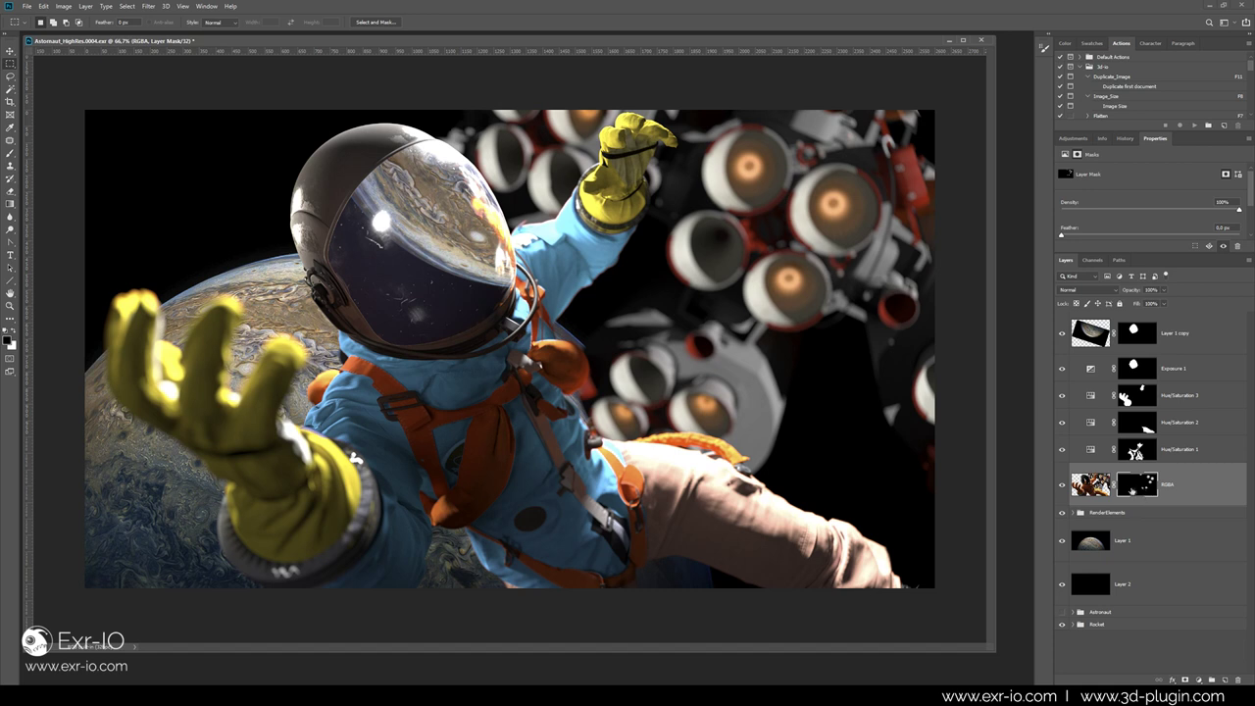
# Brighten the RGBA layer mask with Levels, using a white input of 55 and a midtone of 1.24.
pyautogui.hotkey('ctrl', 'l')
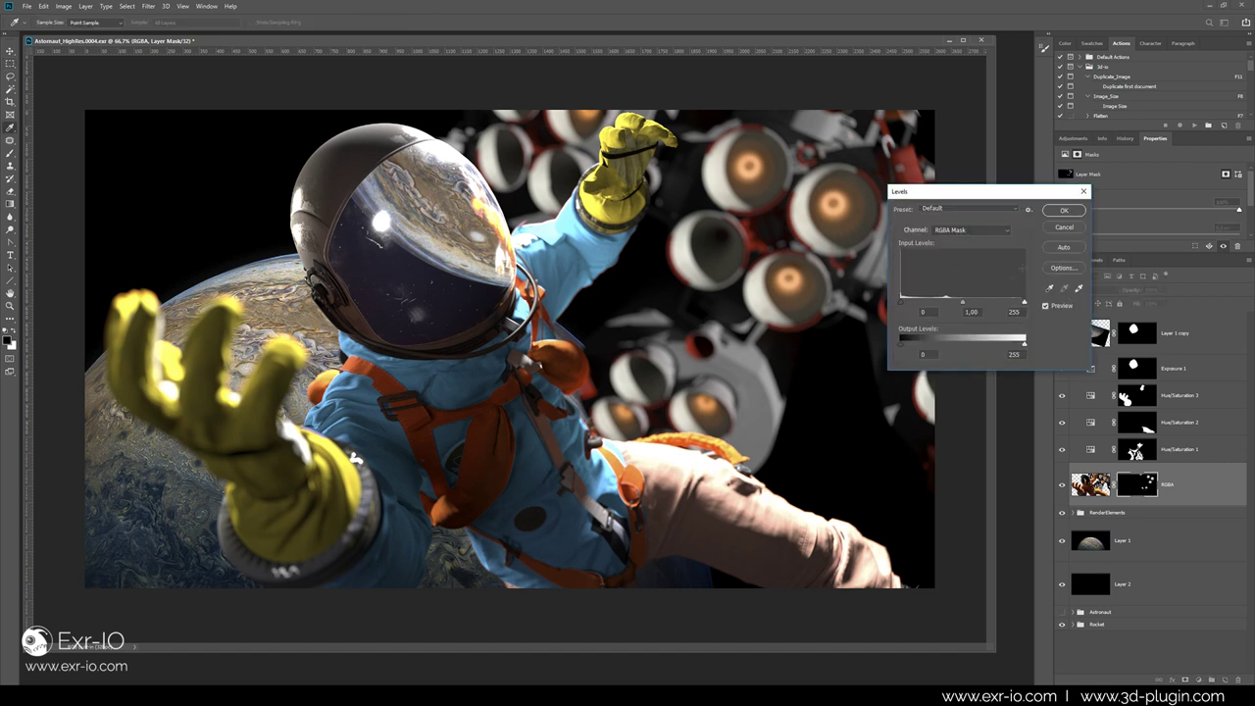
pyautogui.moveTo(967, 308); pyautogui.dragTo(934, 316)
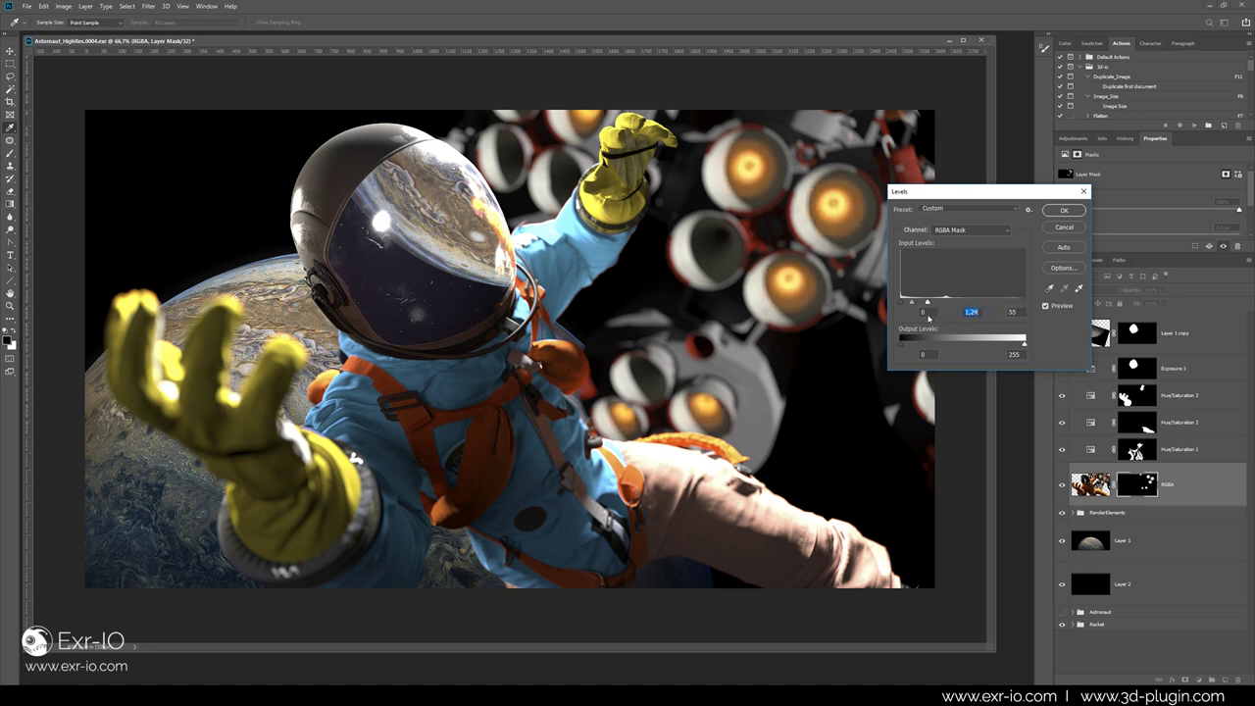
pyautogui.click(1064, 210)
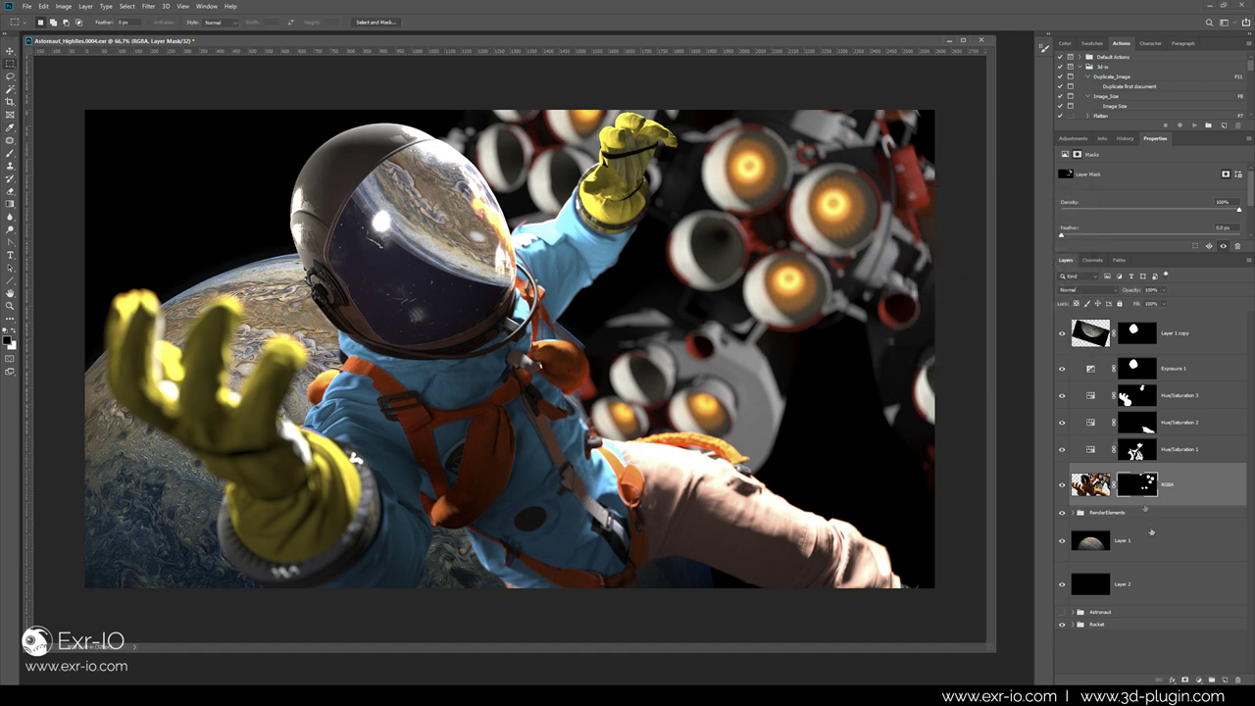
# Add a Hue/Saturation adjustment above RGBA with a copy of its engine mask, shifting the hue slightly and lowering saturation to about -10.
pyautogui.click(1200, 680)
pyautogui.click(1204, 591)
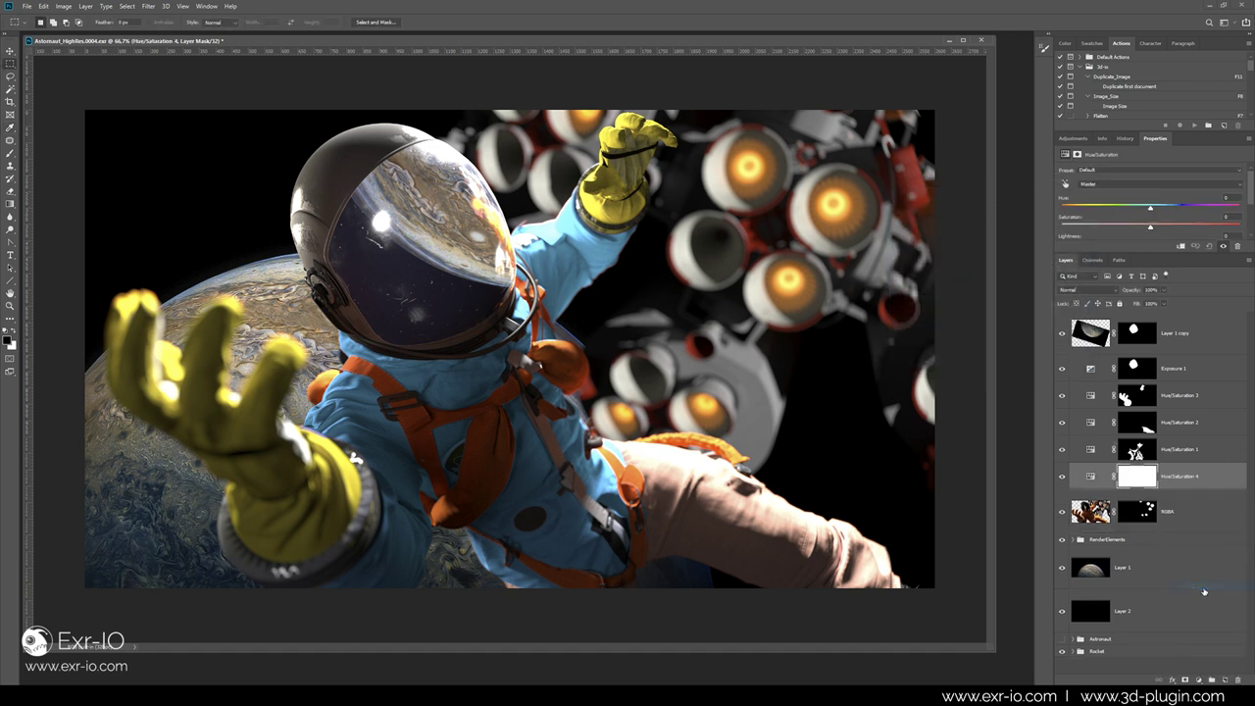
pyautogui.moveTo(1134, 517); pyautogui.dragTo(1134, 480)
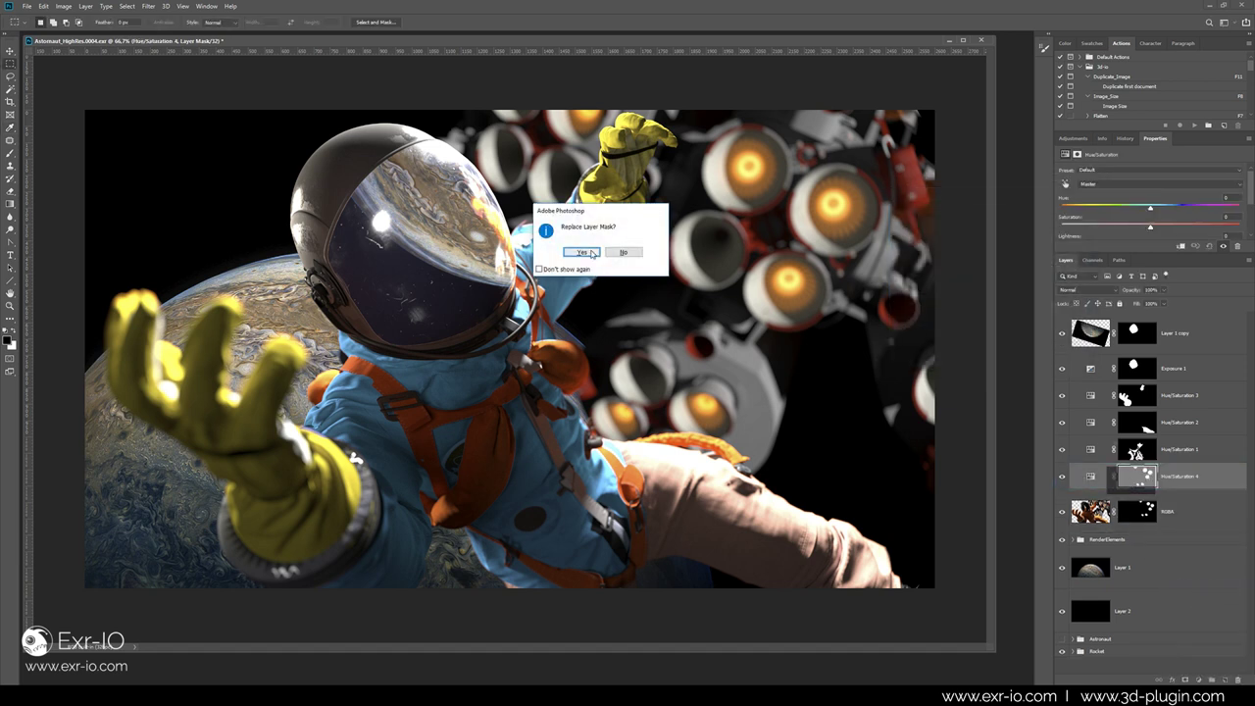
pyautogui.click(590, 254)
pyautogui.click(1090, 481)
pyautogui.moveTo(1152, 214)
pyautogui.mouseDown()
pyautogui.moveTo(1090, 217)
pyautogui.moveTo(1148, 215)
pyautogui.moveTo(1137, 229)
pyautogui.moveTo(1150, 228)
pyautogui.mouseUp()
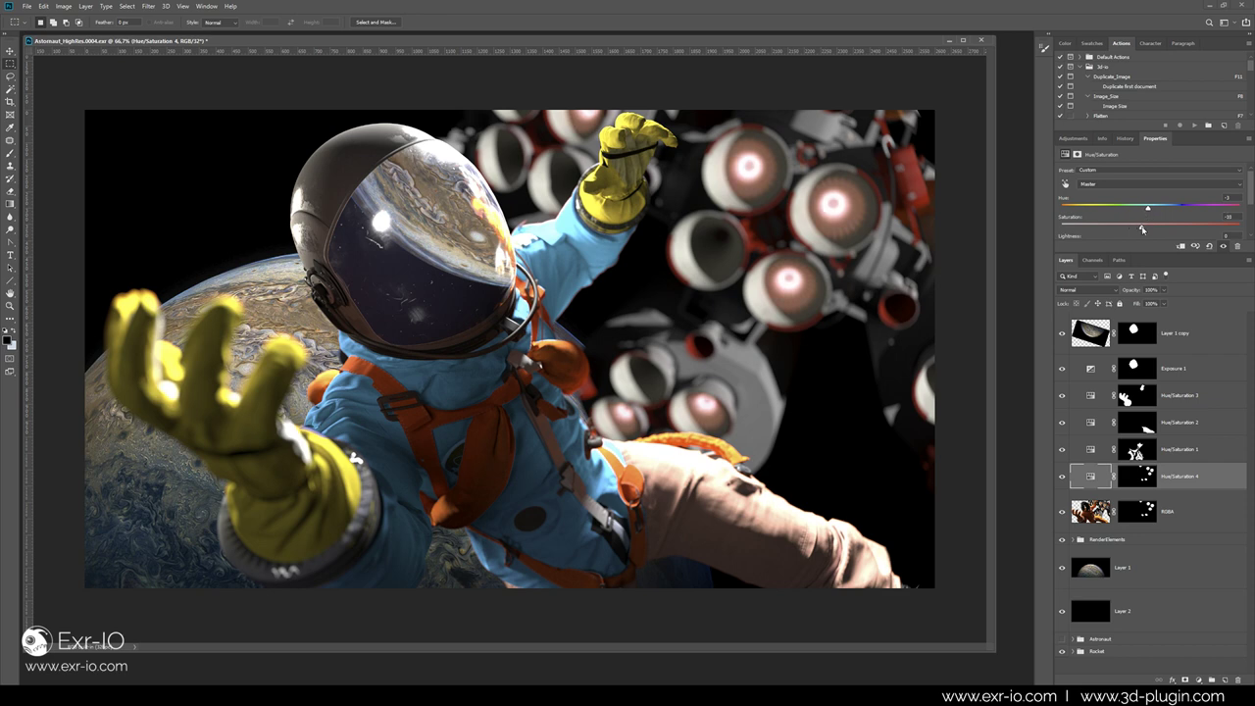